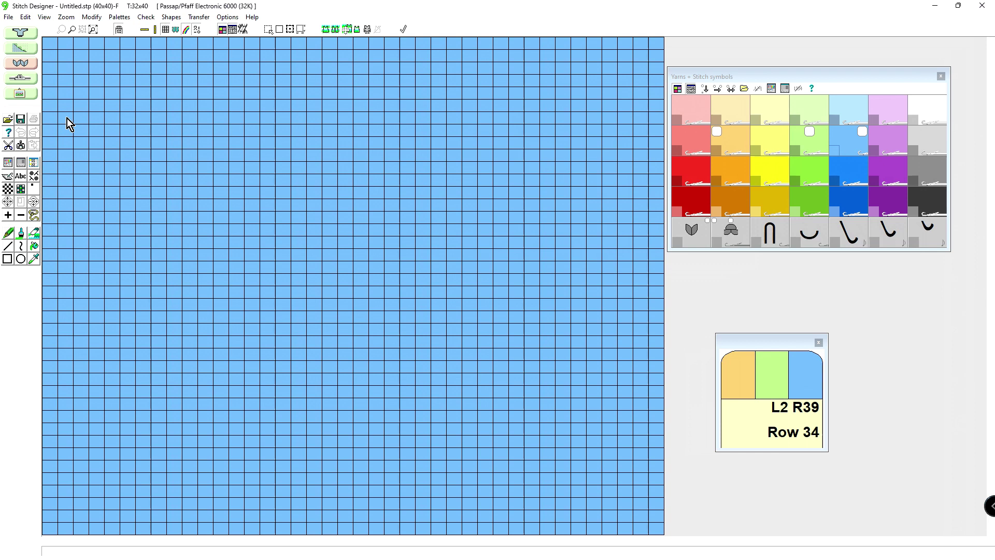
# Step: Switch to Graphics Studio and open the black-and-white unicorn image Einhornmono.bmp
pyautogui.click(20, 96)
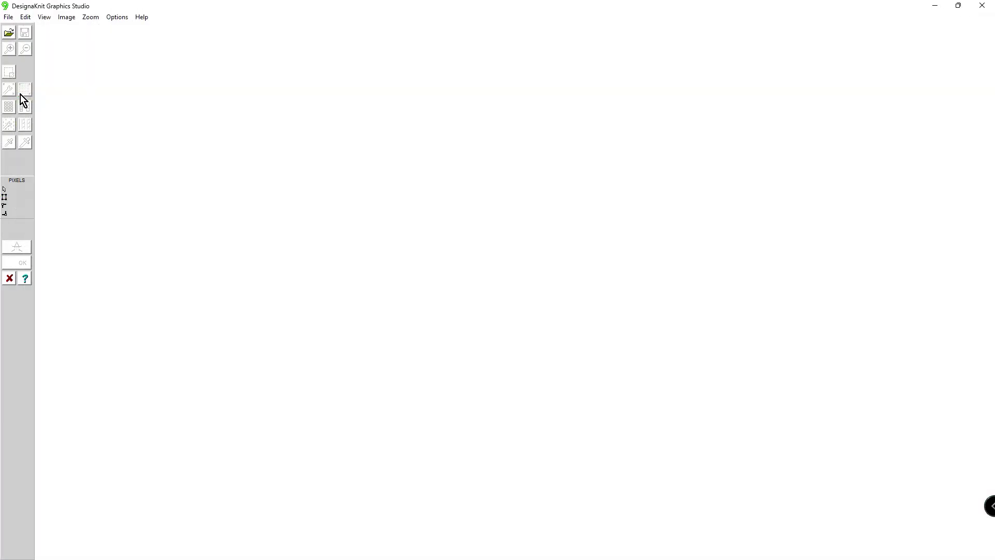
pyautogui.click(8, 33)
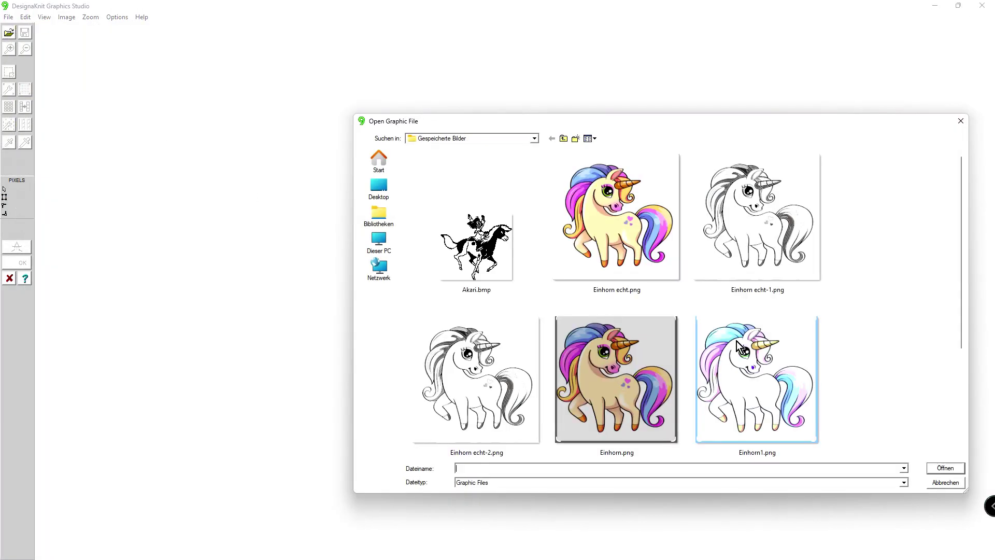
pyautogui.moveTo(962, 259); pyautogui.dragTo(966, 399)
pyautogui.click(595, 443)
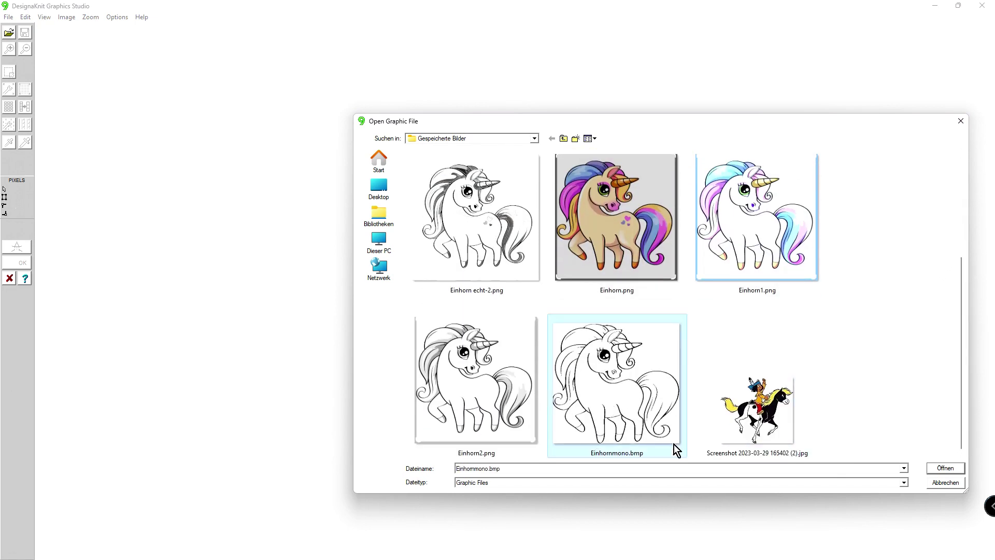
pyautogui.click(945, 468)
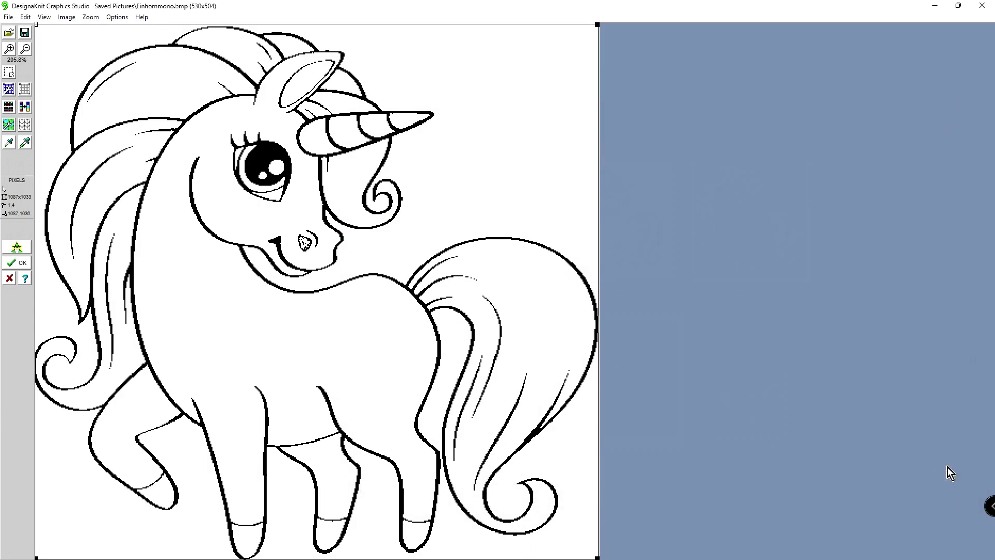
# Step: Adjust the two right-hand corners of the grid frame around the unicorn image
pyautogui.scroll(-1, 502, 303)
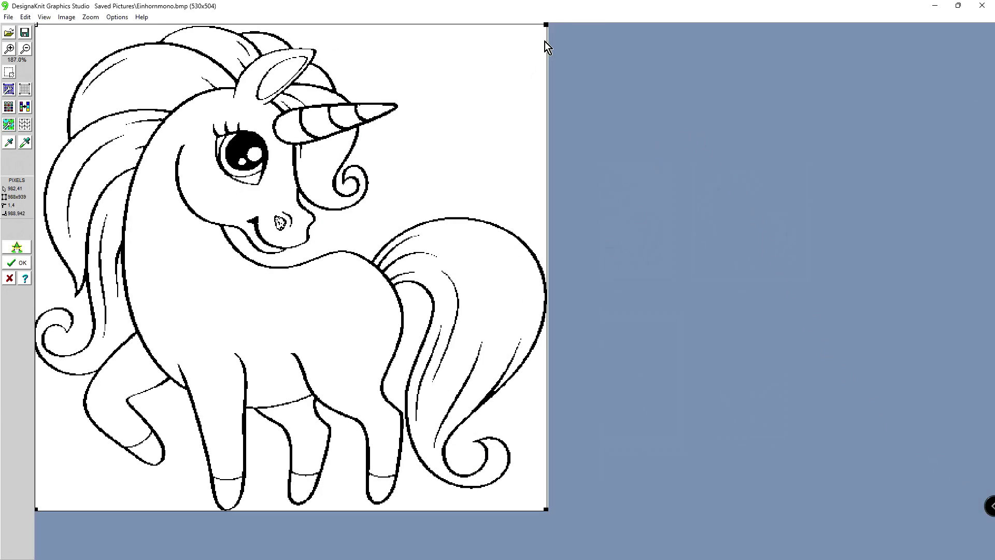
pyautogui.moveTo(545, 25); pyautogui.dragTo(541, 26)
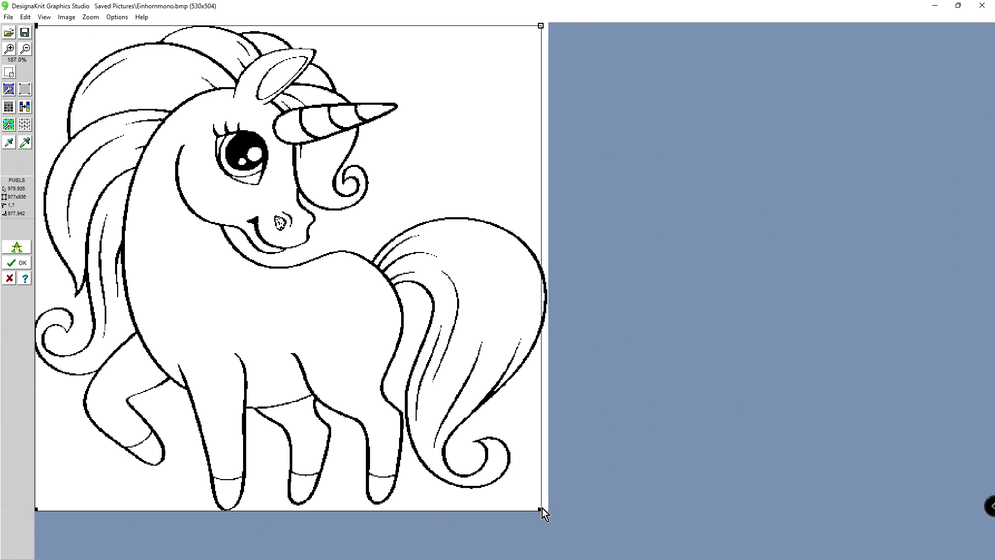
pyautogui.moveTo(542, 509); pyautogui.dragTo(547, 509)
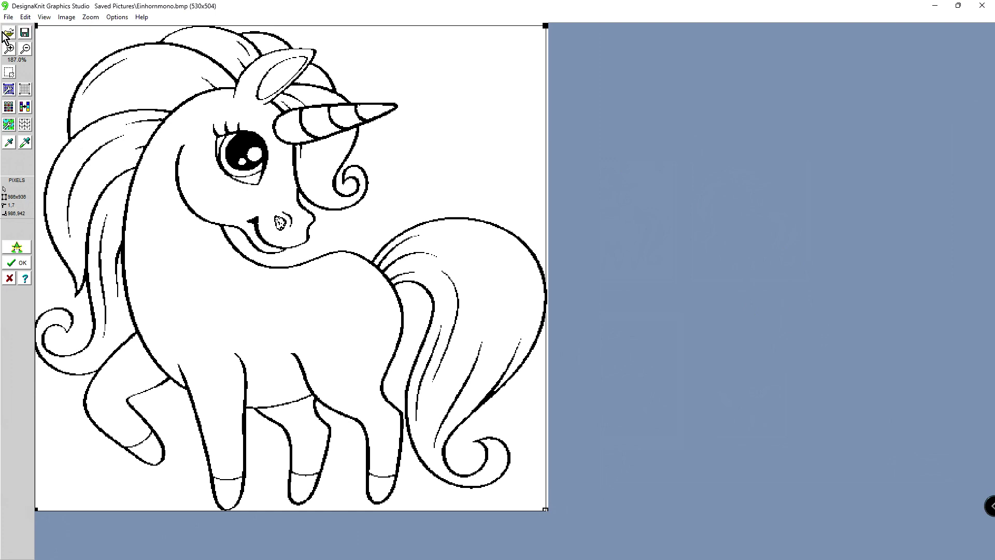
# Step: Set the image type to Diagram, the option for mono scanned diagram images
pyautogui.click(47, 17)
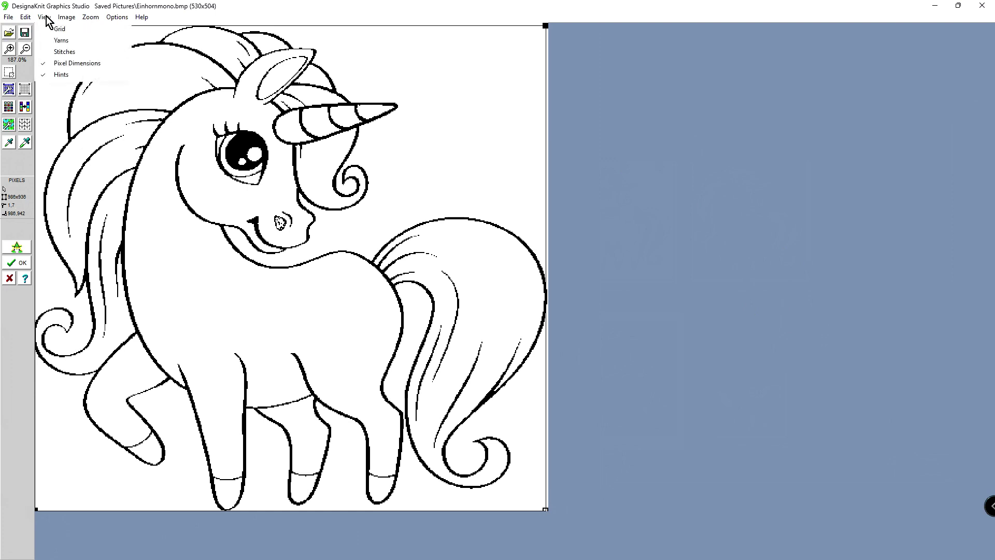
pyautogui.moveTo(63, 17)
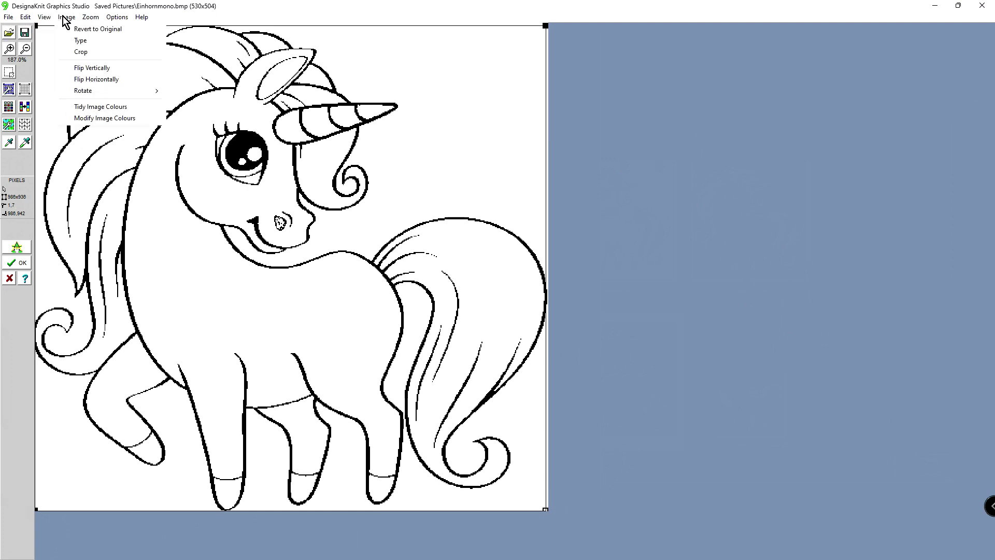
pyautogui.click(80, 41)
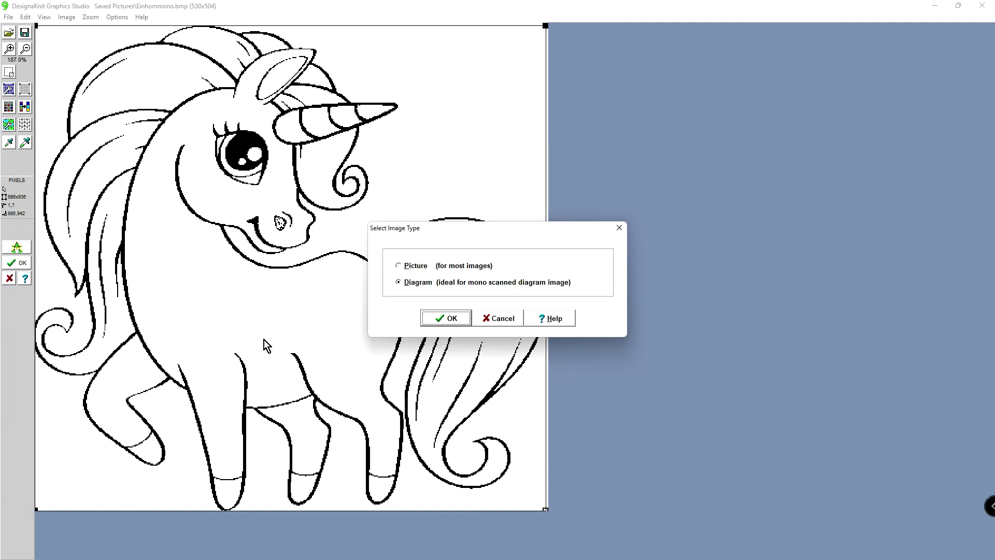
pyautogui.click(456, 318)
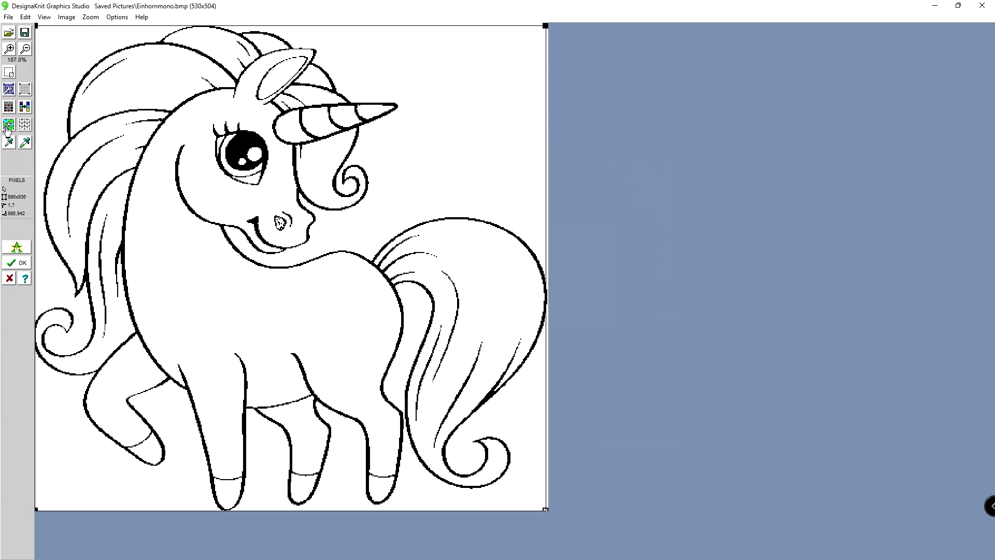
# Step: Show the yarn colours and choose white and dark grey for converting the image
pyautogui.click(8, 107)
pyautogui.moveTo(861, 447); pyautogui.dragTo(761, 182)
pyautogui.click(836, 236)
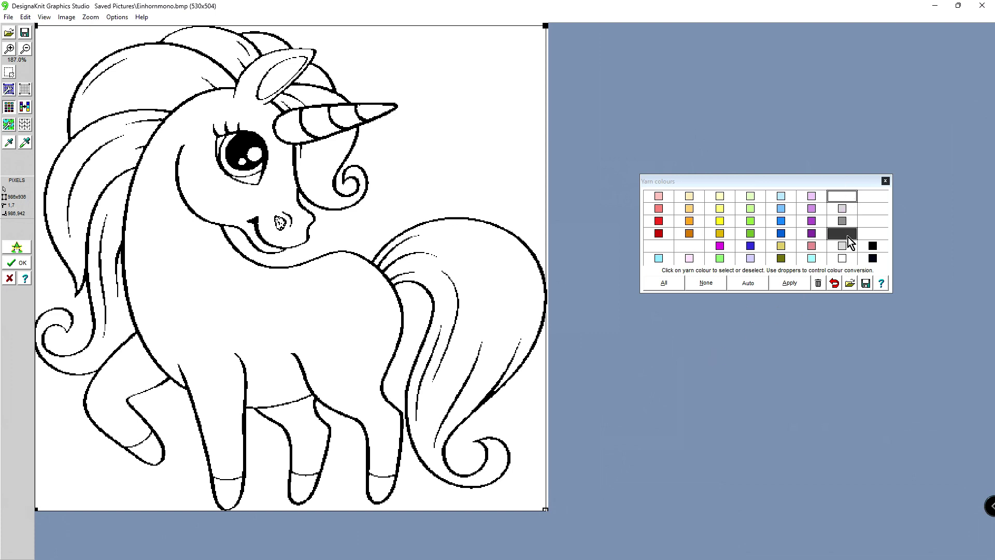
pyautogui.click(872, 245)
pyautogui.click(849, 238)
pyautogui.click(840, 234)
pyautogui.click(860, 250)
# Step: Check the number of stitches and rows in the Diagram image's grid settings, and close them without changes
pyautogui.click(15, 247)
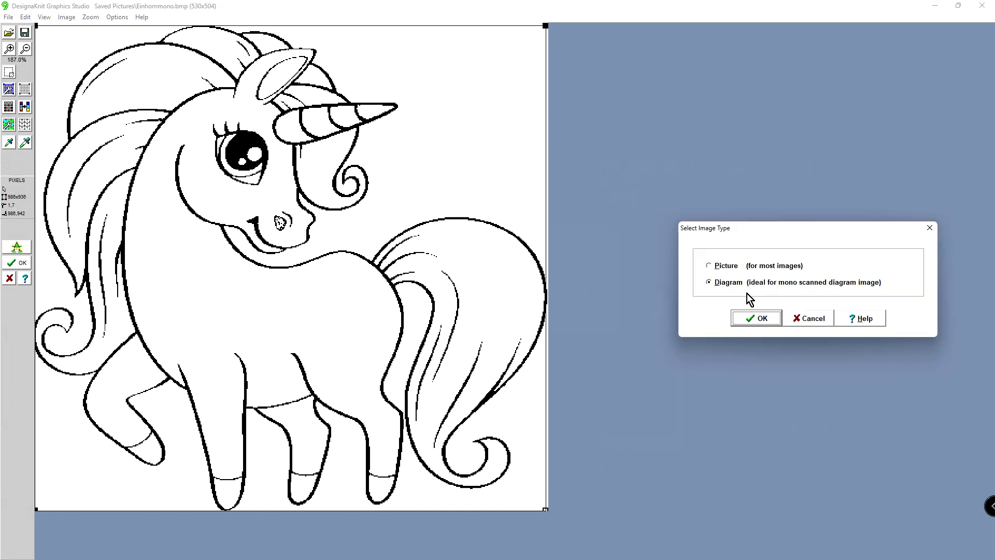
pyautogui.click(757, 318)
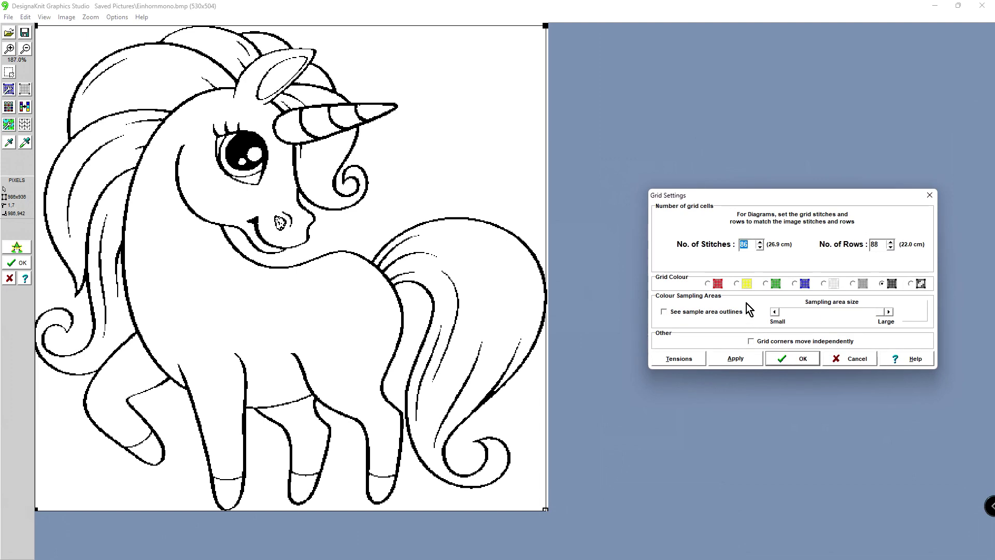
pyautogui.moveTo(735, 197); pyautogui.dragTo(679, 177)
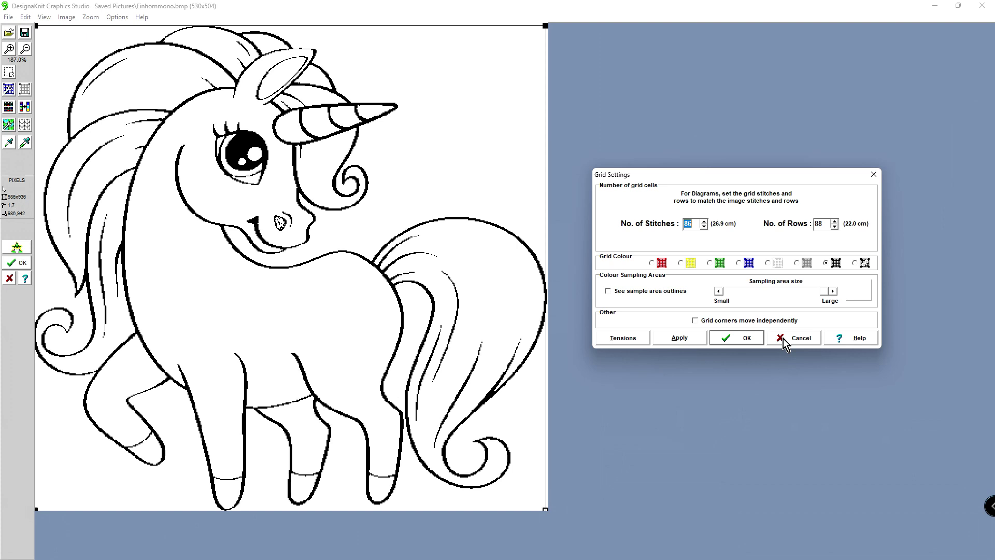
pyautogui.click(873, 174)
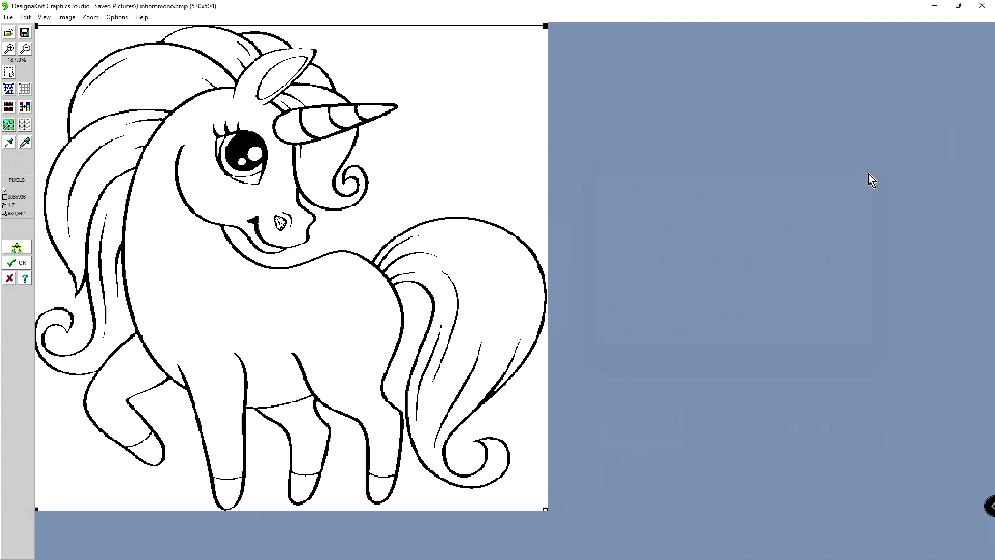
# Step: Leave Graphics Studio without saving the image settings and open the recent Einhorn Schnitt shape file in Original Pattern Drafting
pyautogui.click(9, 278)
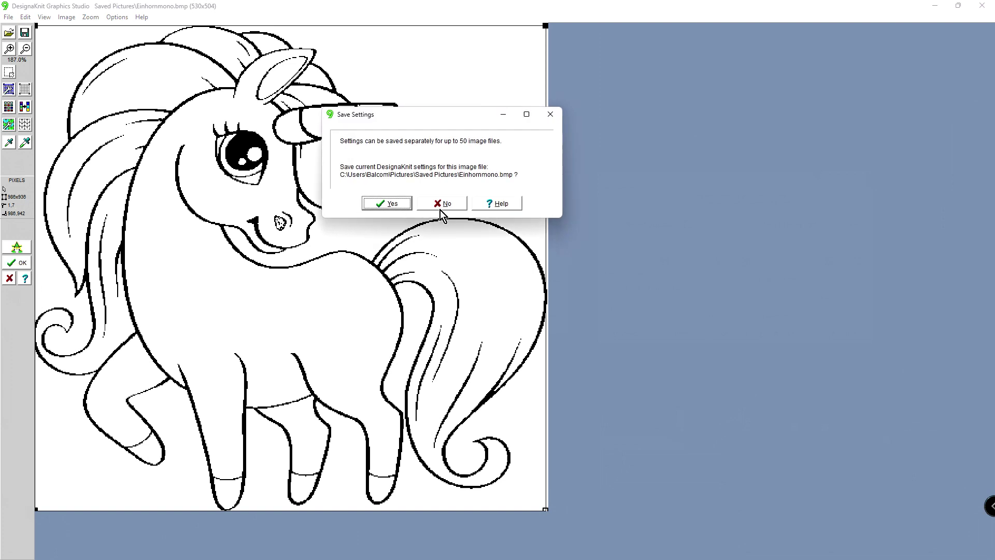
pyautogui.click(446, 205)
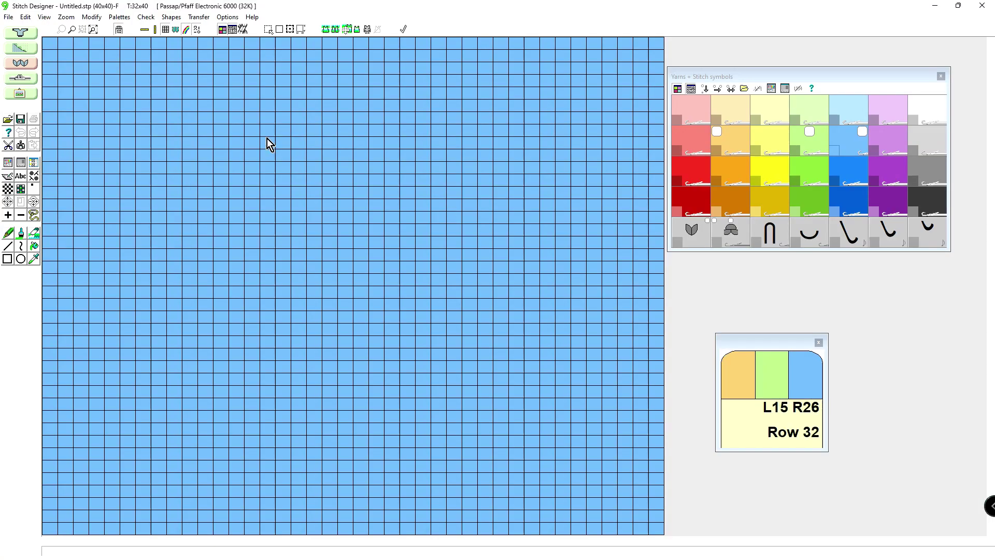
pyautogui.click(21, 50)
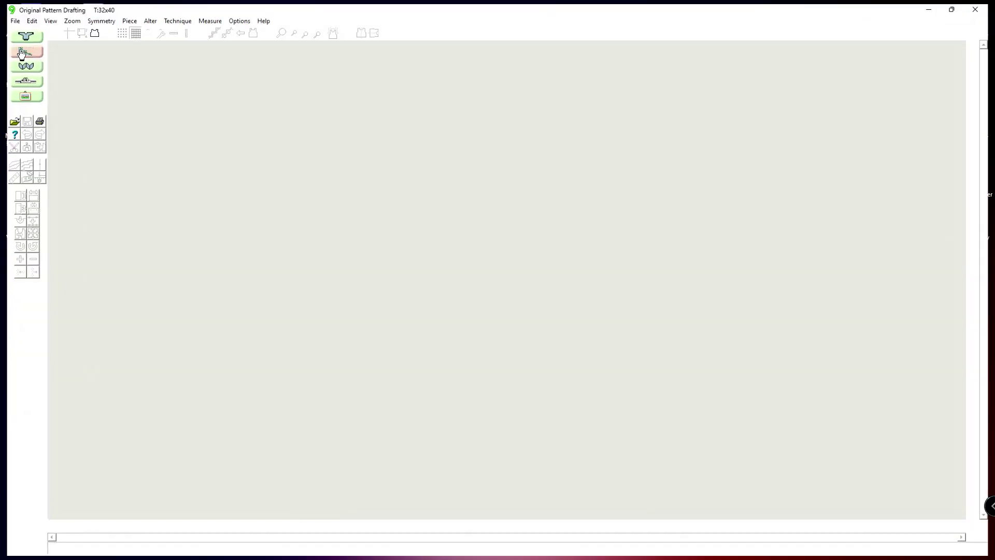
pyautogui.click(9, 17)
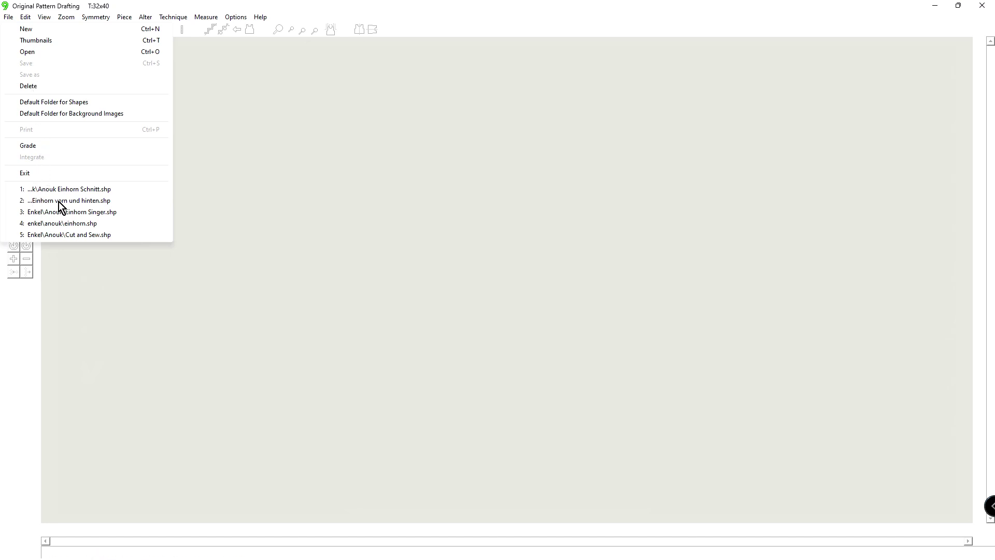
pyautogui.click(22, 210)
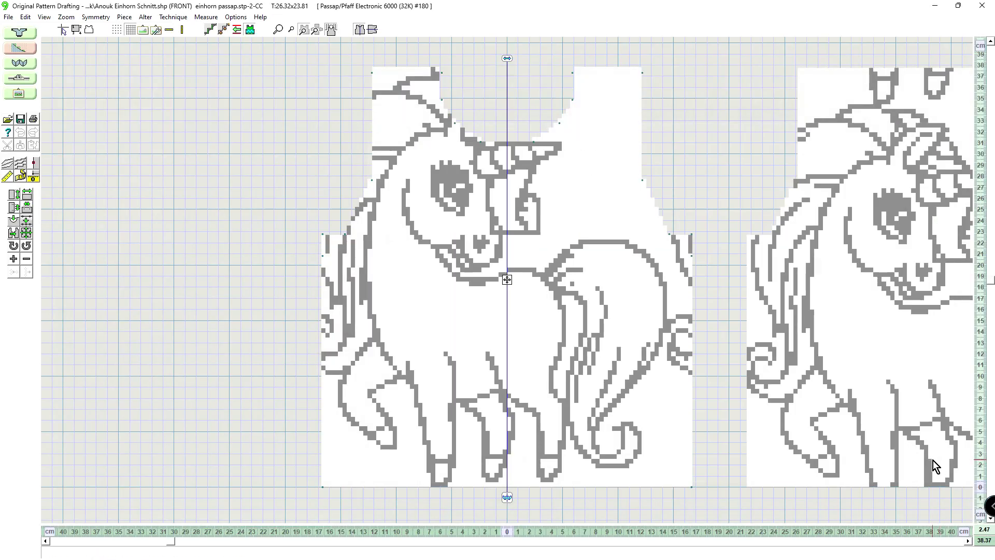
# Step: Remove the stitch pattern from the garment shape and lay out the front, back and sleeve pieces side by side
pyautogui.scroll(-4, 835, 424)
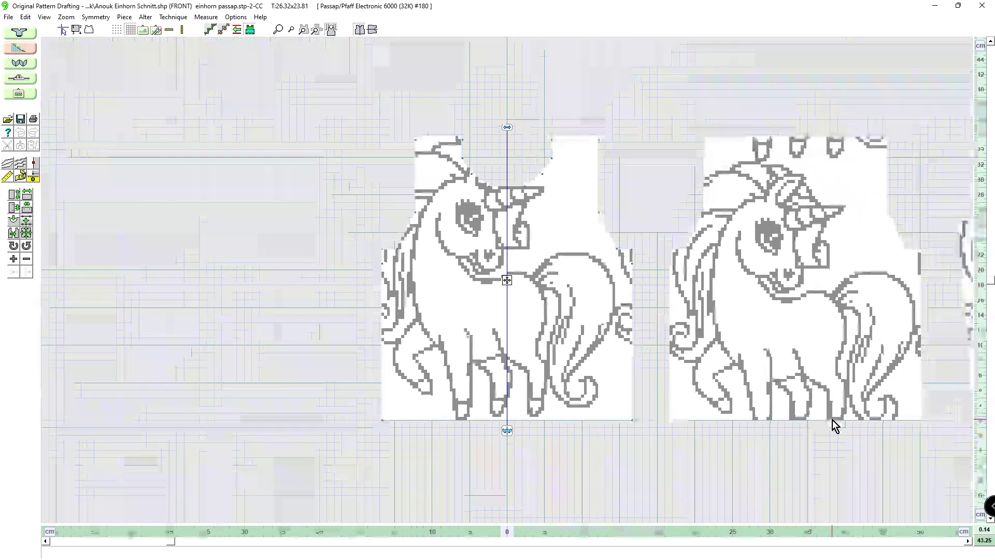
pyautogui.click(250, 30)
pyautogui.moveTo(477, 362); pyautogui.dragTo(231, 335)
pyautogui.moveTo(827, 338); pyautogui.dragTo(618, 335)
pyautogui.moveTo(965, 314); pyautogui.dragTo(740, 314)
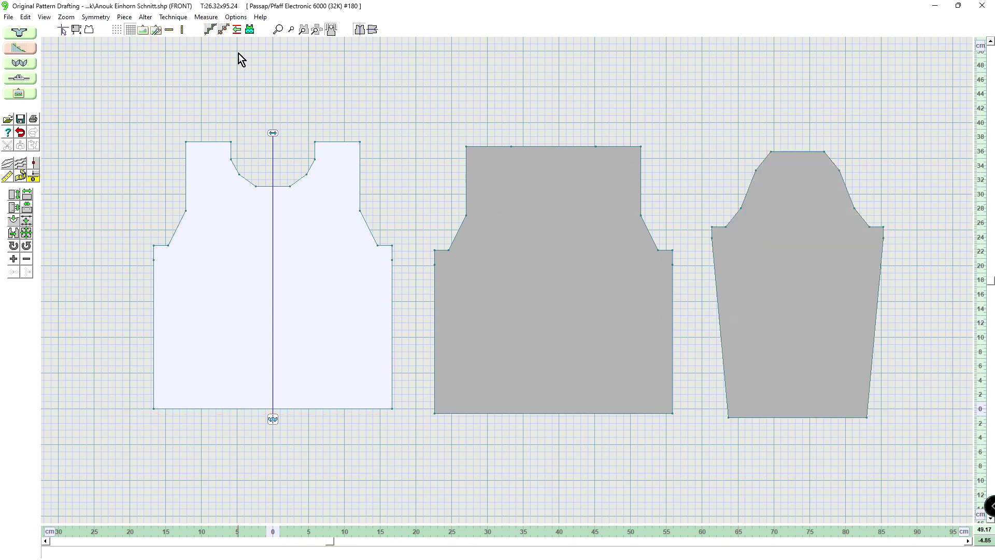
# Step: Check the garment shape's Tensions + Notes settings
pyautogui.click(236, 17)
pyautogui.click(246, 54)
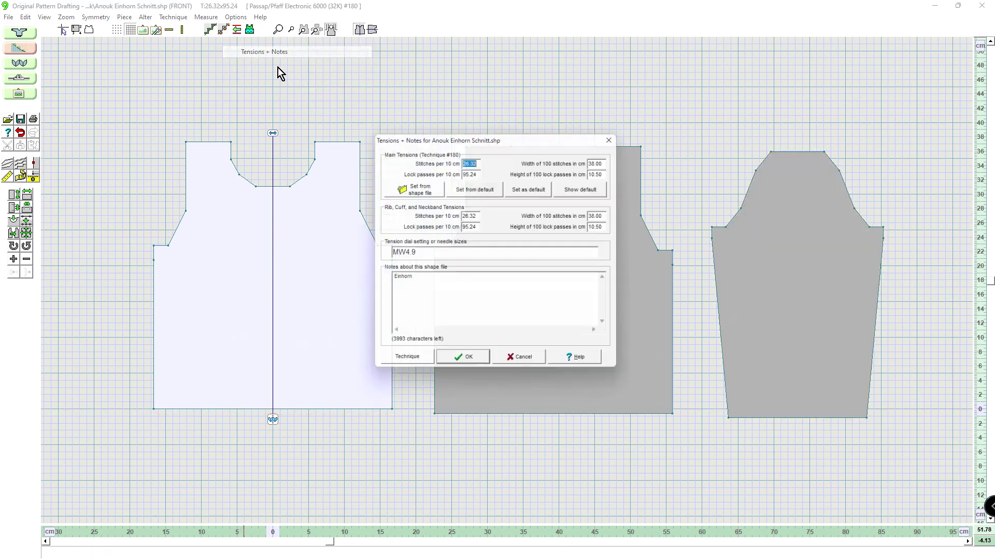
pyautogui.click(471, 367)
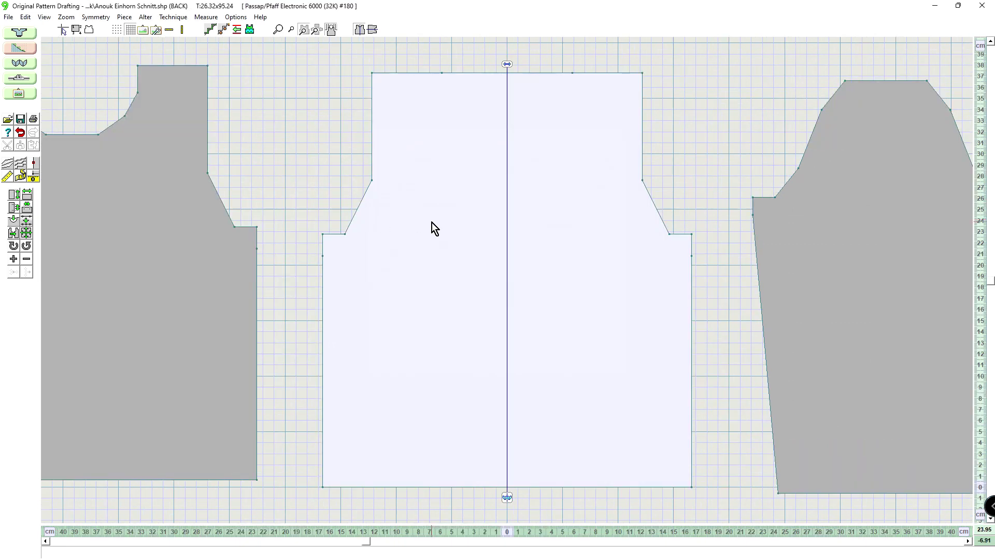
# Step: Look up the stitch and row counts of the pattern pieces, especially the back
pyautogui.click(45, 17)
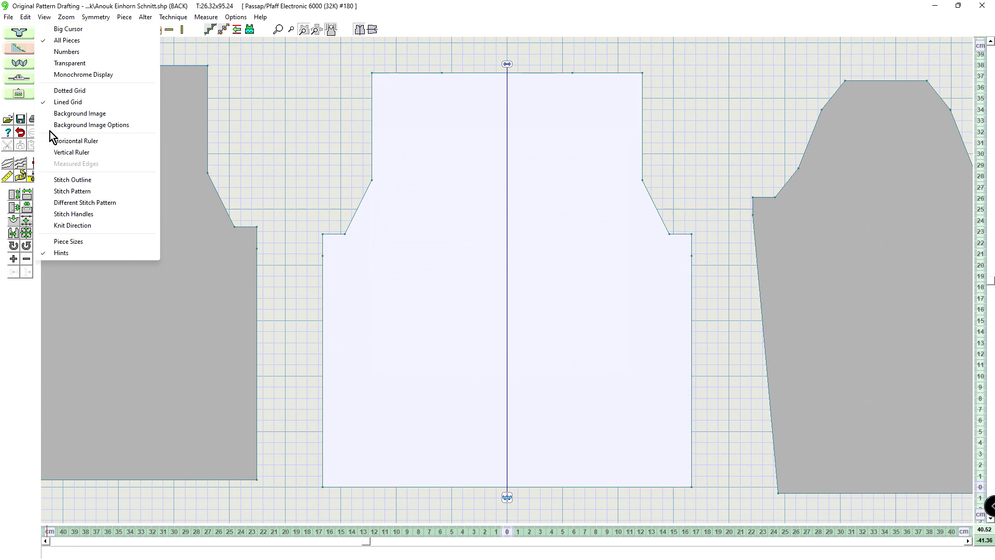
pyautogui.click(76, 242)
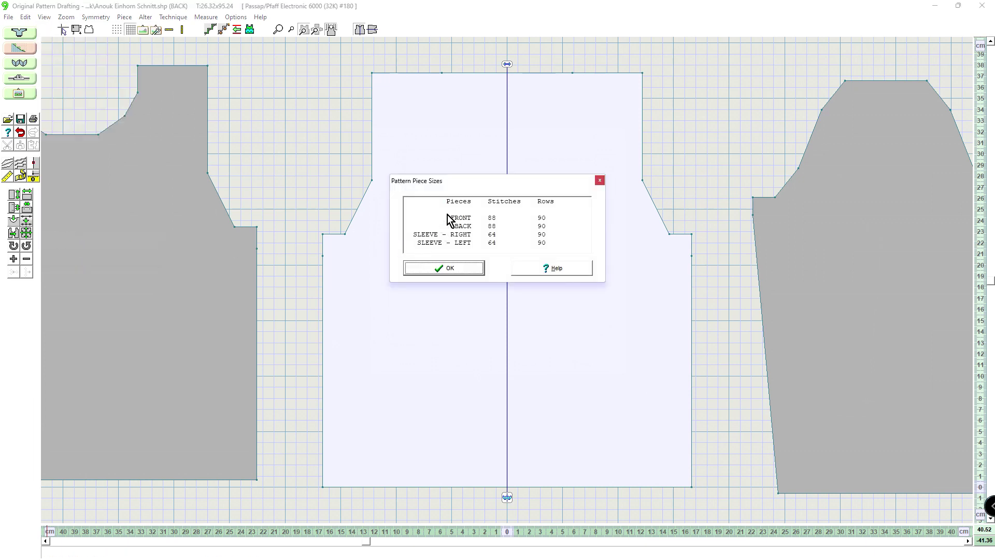
pyautogui.moveTo(455, 182); pyautogui.dragTo(185, 167)
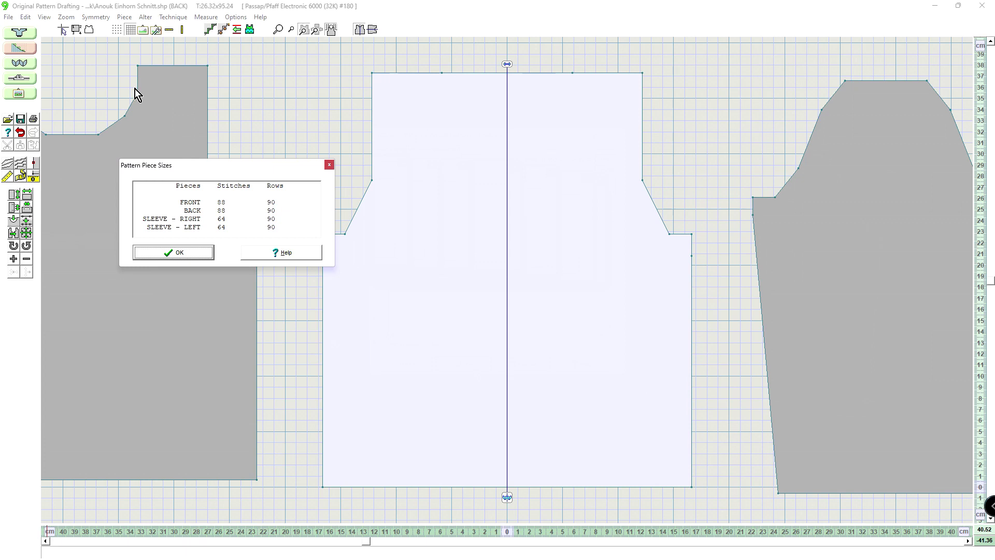
pyautogui.click(271, 211)
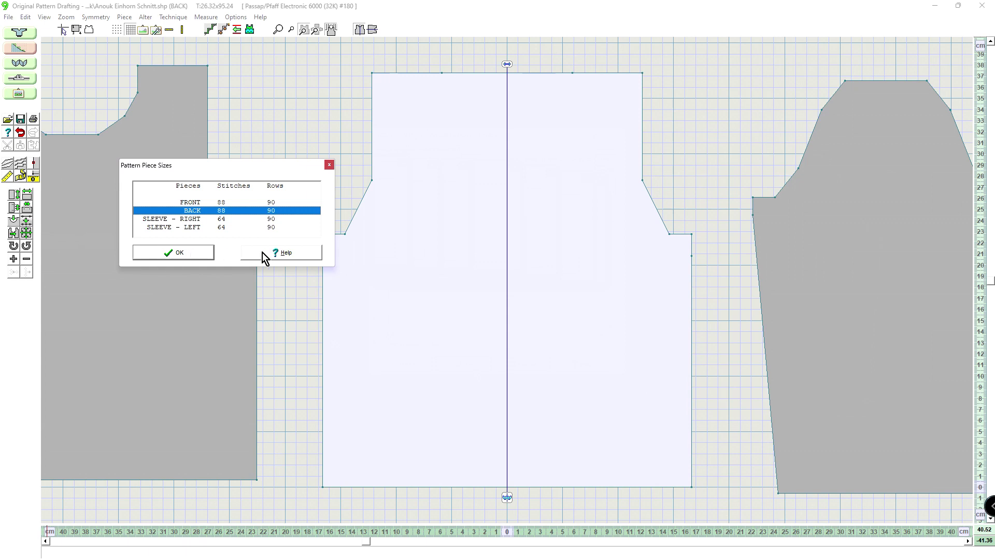
pyautogui.click(329, 165)
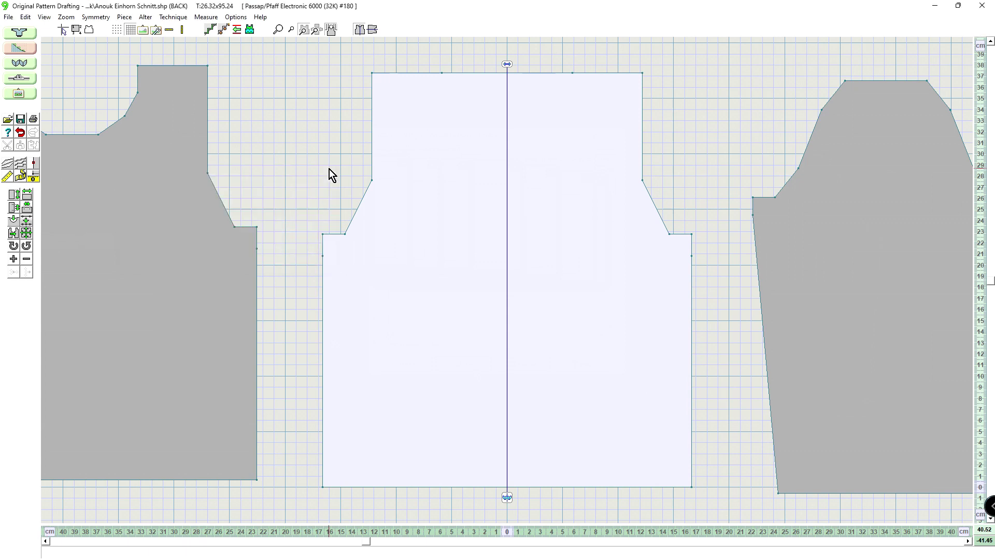
# Step: Return to Graphics Studio with the unicorn image, discarding the changes to the garment shape
pyautogui.click(18, 94)
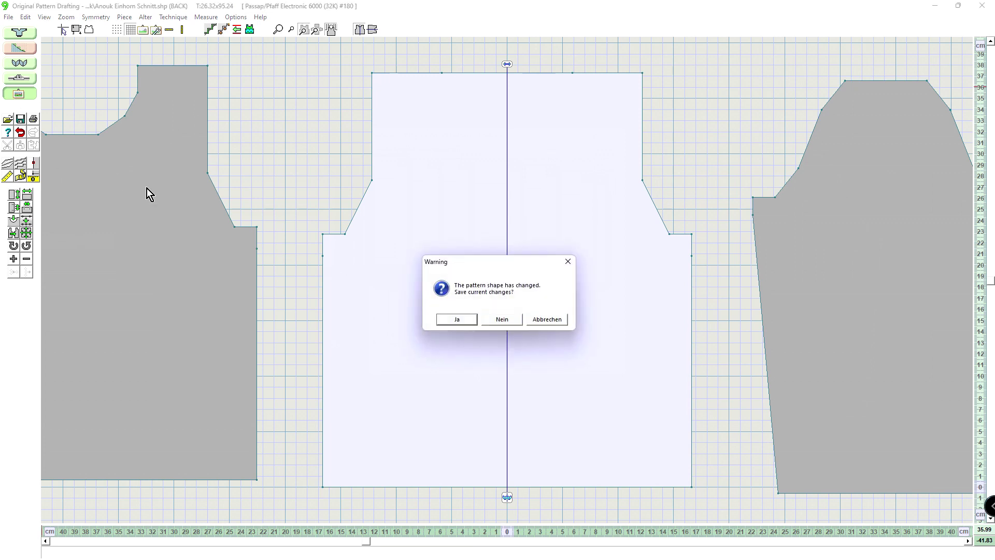
pyautogui.click(501, 318)
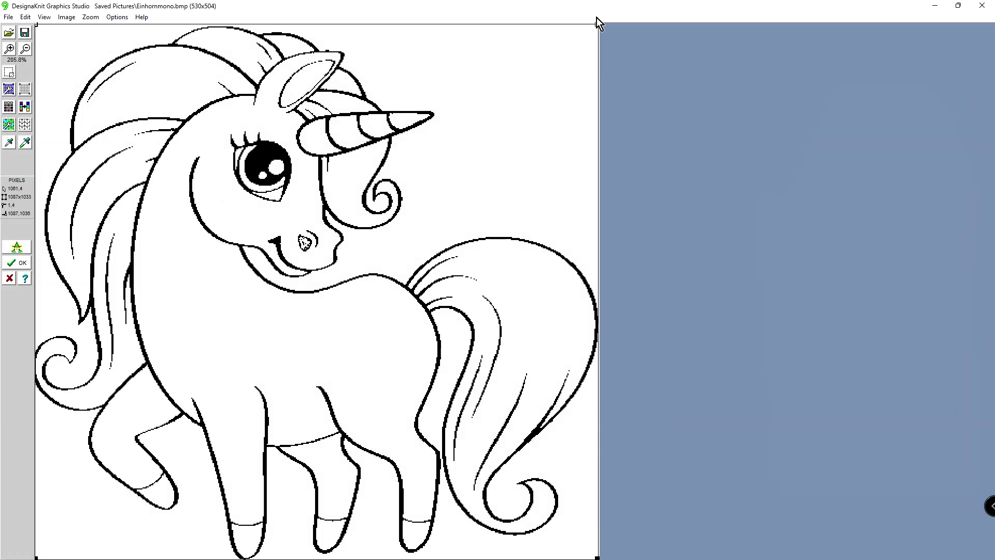
pyautogui.scroll(-2, 443, 110)
pyautogui.scroll(1, 443, 110)
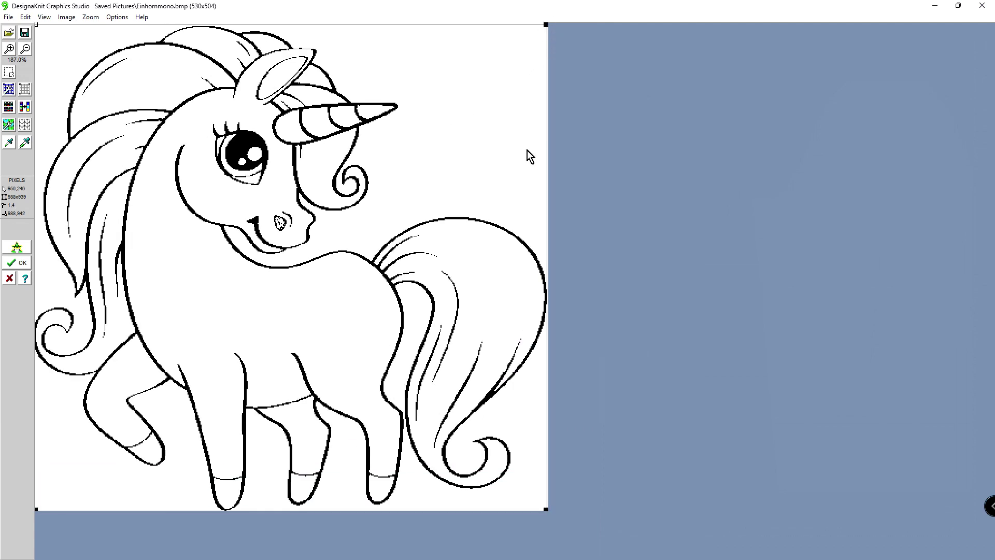
# Step: Convert the unicorn image as a Diagram on a grid of 86 stitches by 88 rows with 91% black sensitivity
pyautogui.click(17, 247)
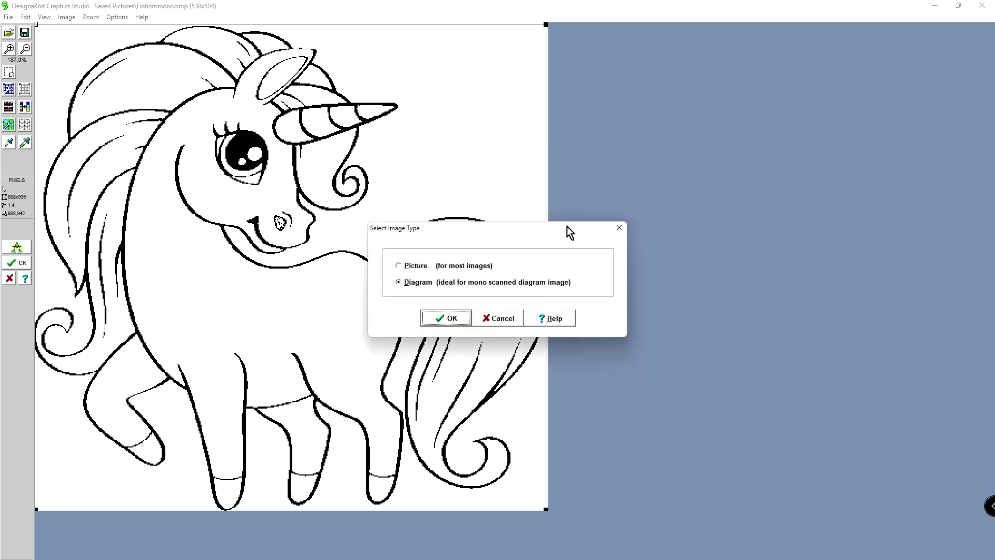
pyautogui.click(455, 318)
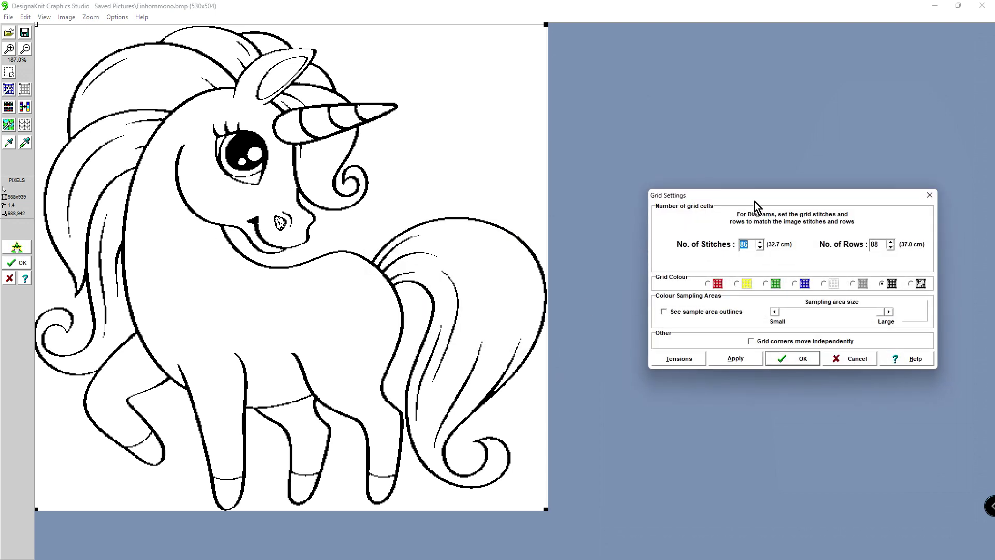
pyautogui.moveTo(755, 197); pyautogui.dragTo(705, 196)
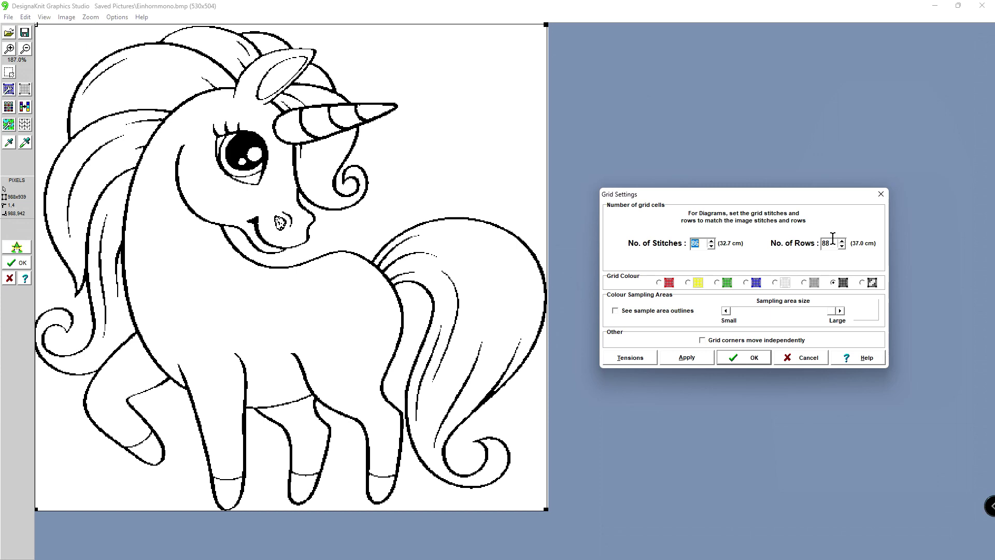
pyautogui.click(685, 361)
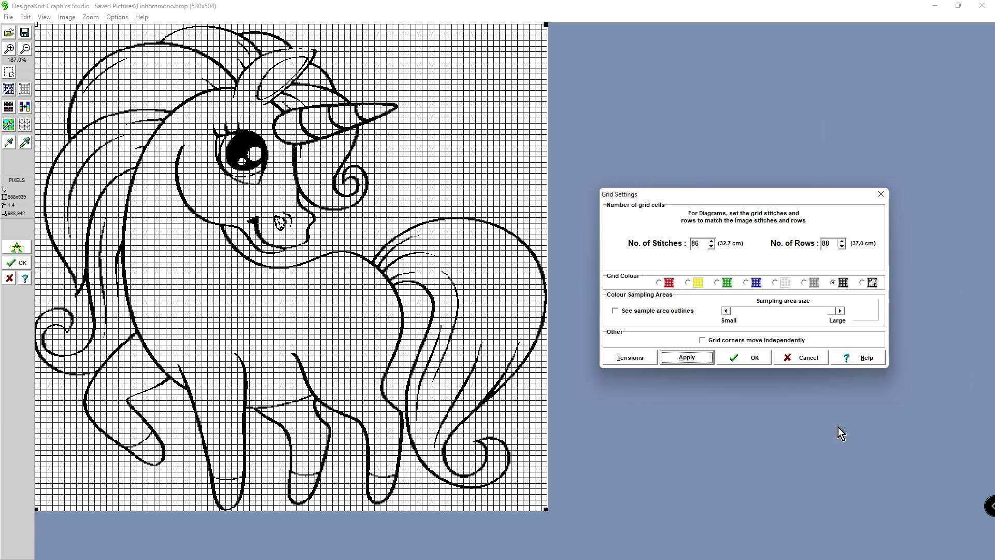
pyautogui.click(751, 359)
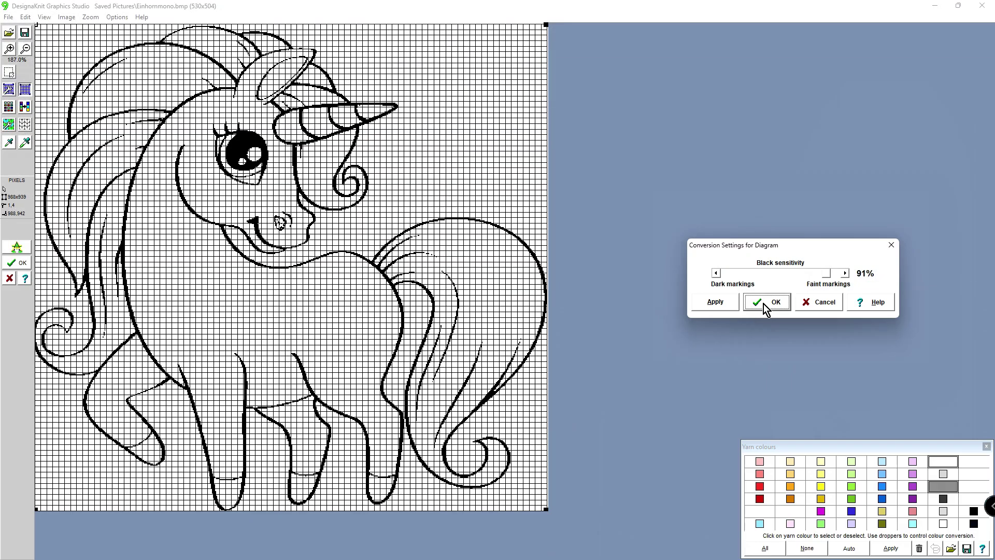
pyautogui.click(763, 304)
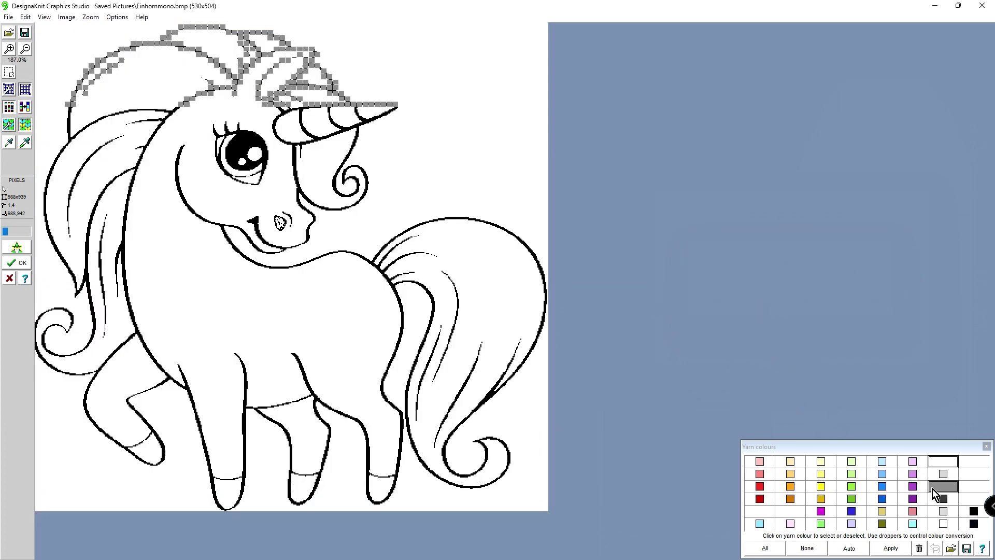
# Step: Change the pattern's outline yarn to dark grey, display the converted stitches without the grid and close the yarn colours palette
pyautogui.click(936, 490)
pyautogui.click(942, 498)
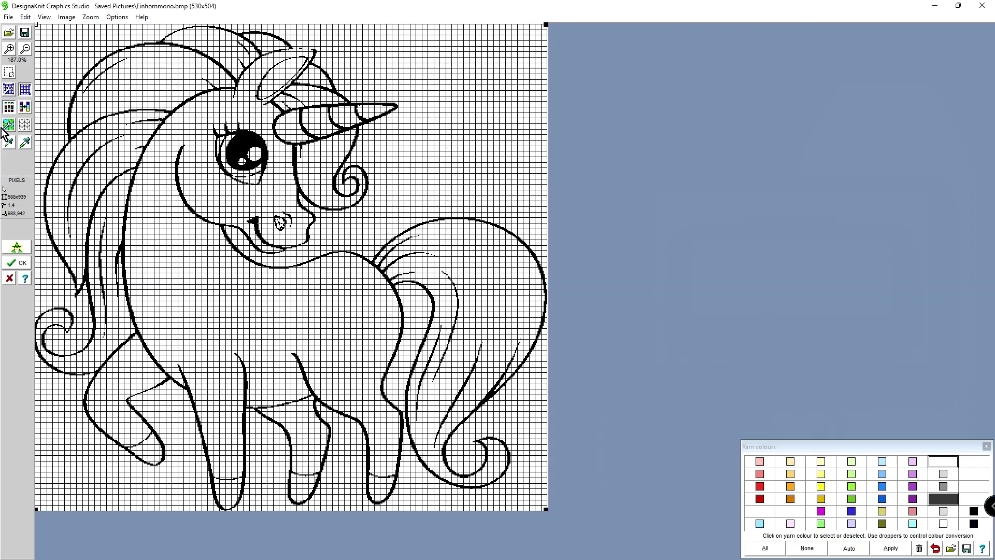
pyautogui.click(25, 90)
pyautogui.click(25, 124)
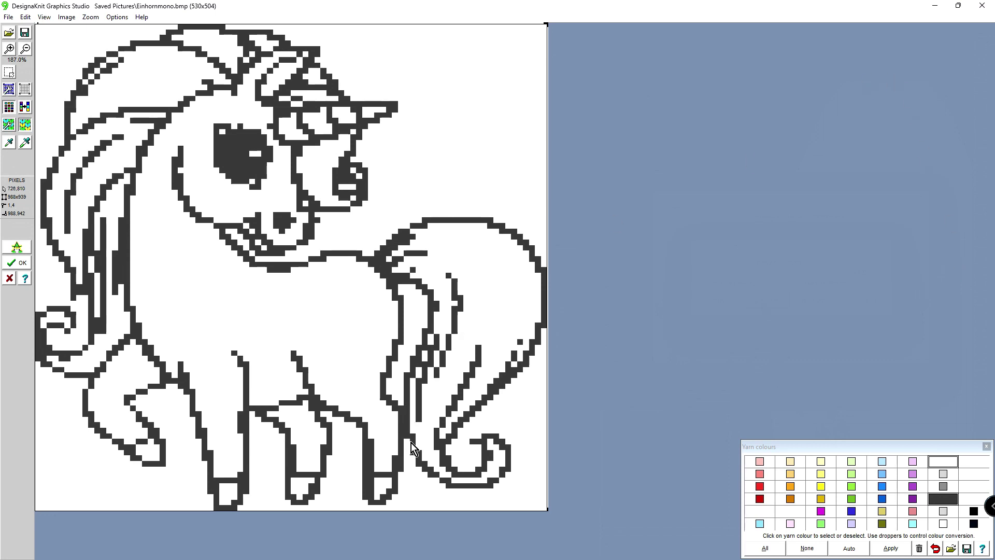
pyautogui.click(986, 447)
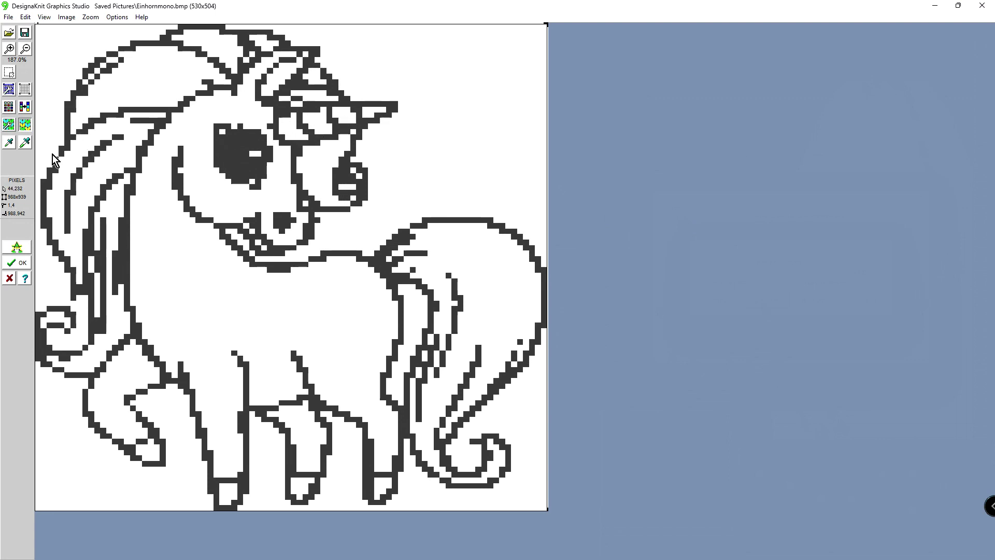
# Step: Transfer the pattern to Stitch Designer, saving the image settings and accepting 2-colour Jacquard for the Passap/Pfaff Electronic 6000 (32K)
pyautogui.click(16, 263)
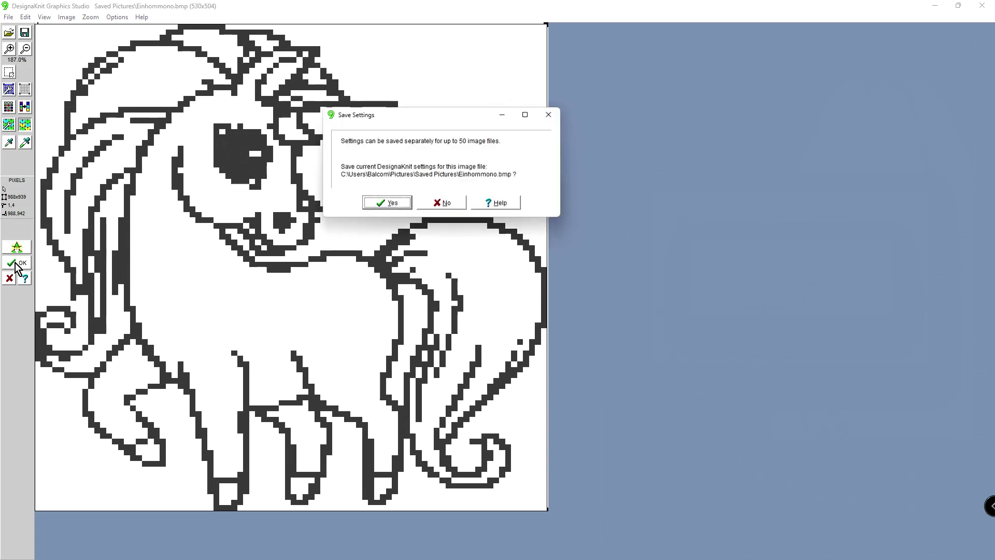
pyautogui.click(387, 204)
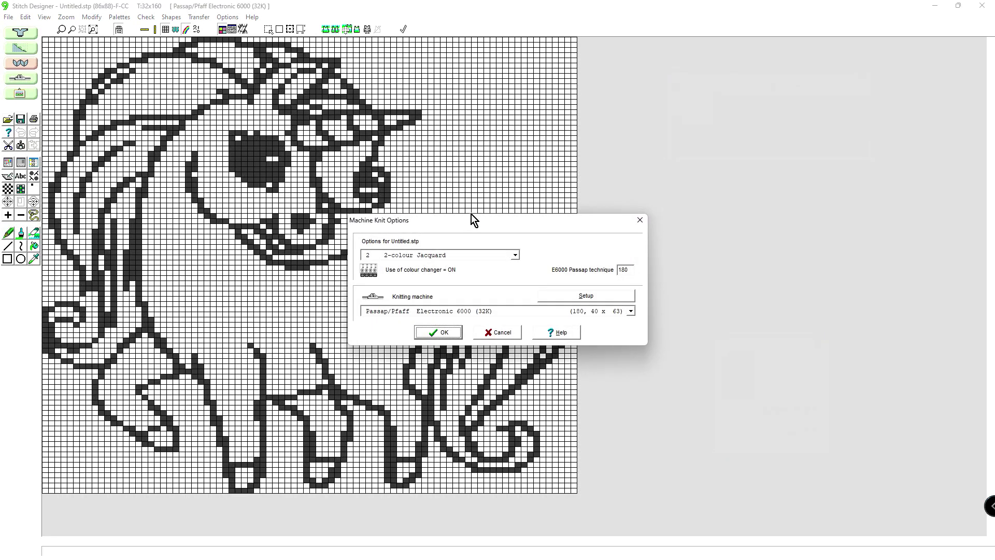
pyautogui.moveTo(434, 222); pyautogui.dragTo(729, 124)
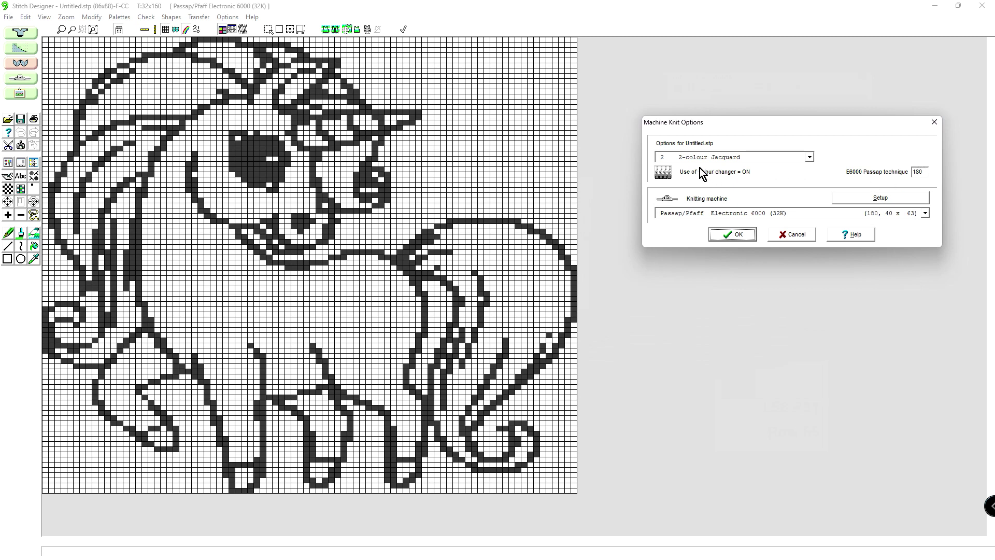
pyautogui.click(737, 233)
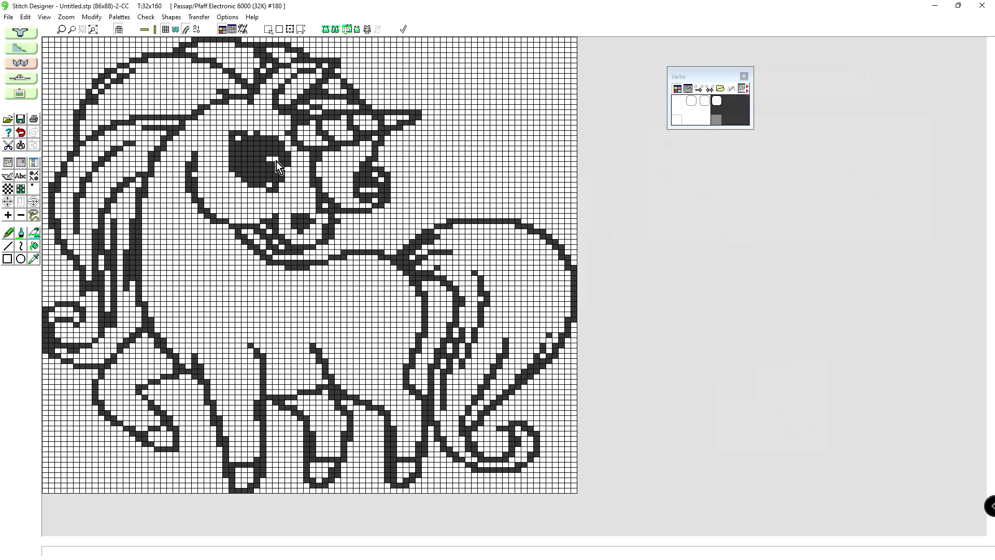
# Step: Redraw the missing stitches of the tail's outer and inner strands freehand with the pencil
pyautogui.click(10, 234)
pyautogui.moveTo(475, 269); pyautogui.dragTo(454, 251)
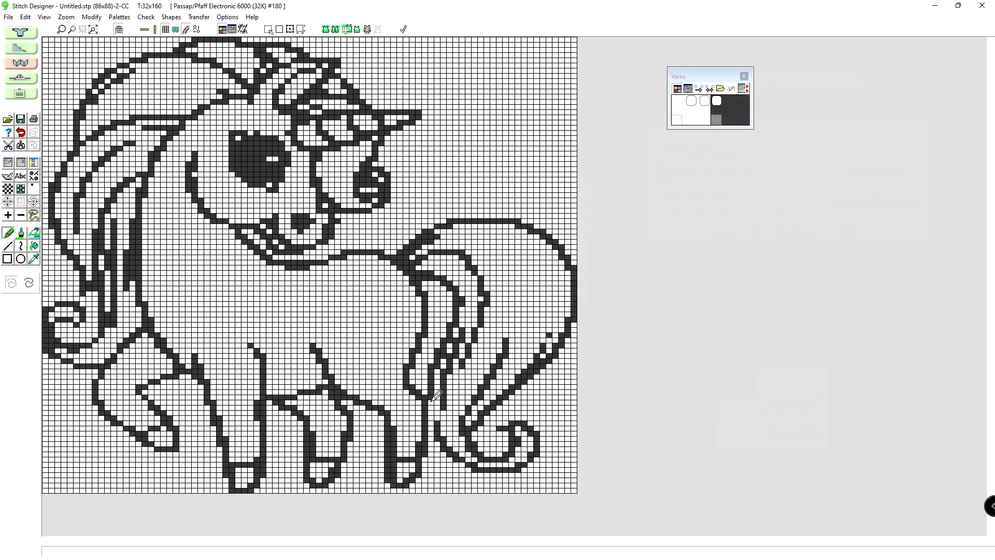
pyautogui.moveTo(432, 396); pyautogui.dragTo(480, 343)
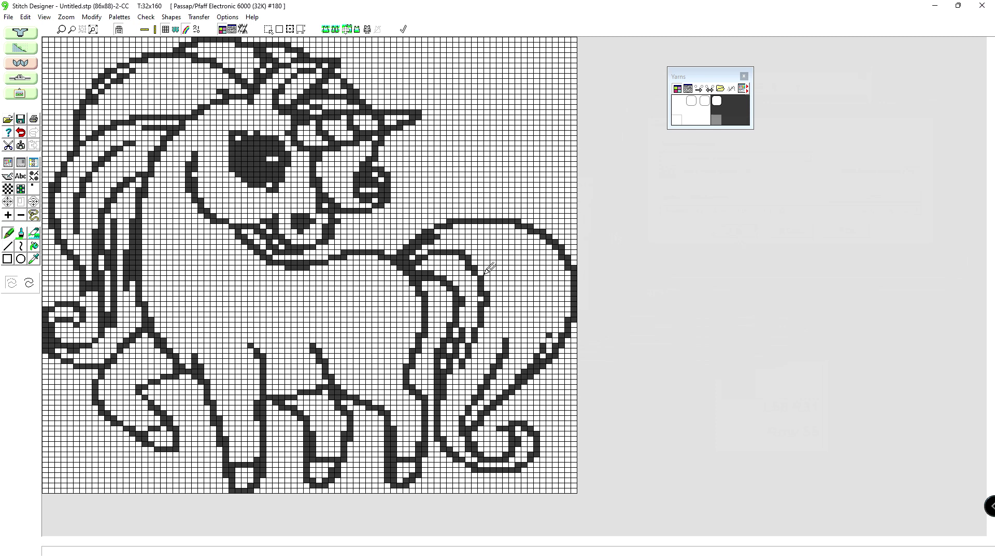
pyautogui.moveTo(482, 278); pyautogui.dragTo(473, 344)
# Step: Extend the upper ends of the front and hind leg lines and close the gap in the belly line with the pencil
pyautogui.scroll(1, 466, 362)
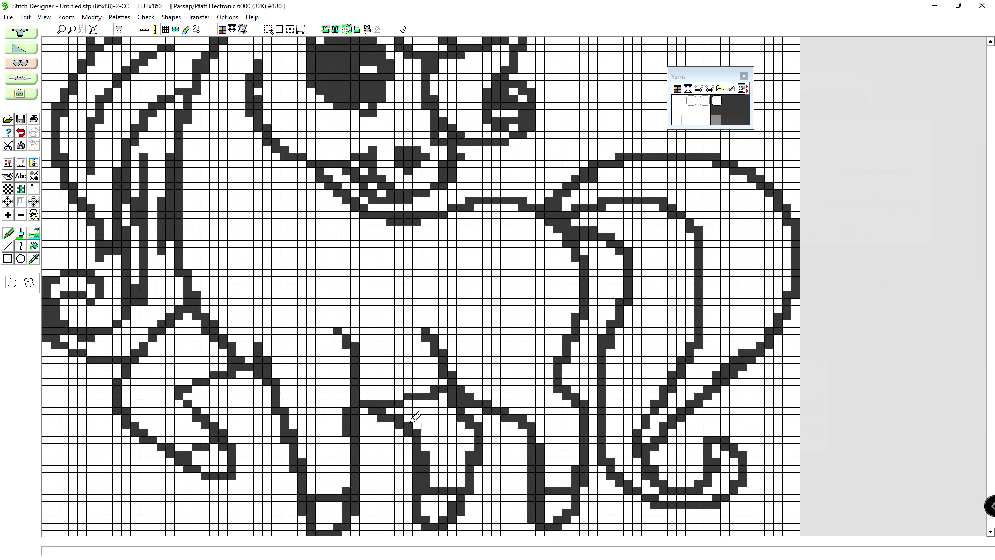
pyautogui.moveTo(452, 300)
pyautogui.mouseDown()
pyautogui.moveTo(435, 308)
pyautogui.moveTo(430, 330)
pyautogui.mouseUp()
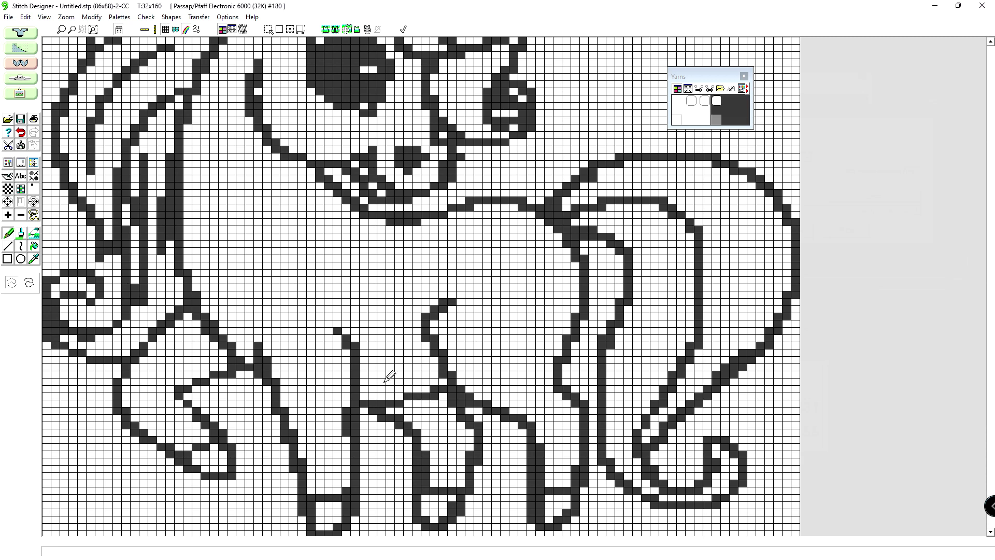
pyautogui.moveTo(312, 300); pyautogui.dragTo(337, 334)
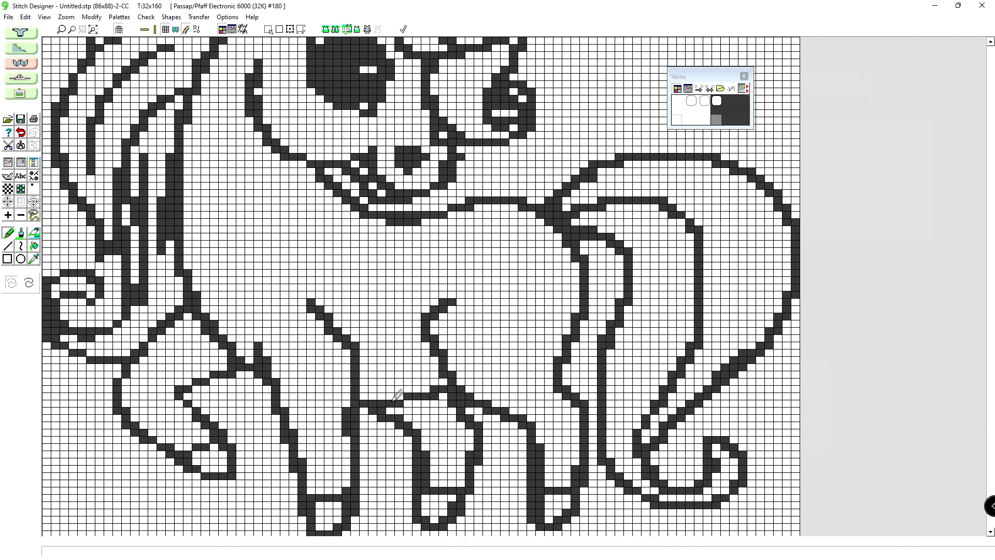
pyautogui.moveTo(366, 389)
pyautogui.mouseDown()
pyautogui.moveTo(375, 406)
pyautogui.moveTo(390, 398)
pyautogui.mouseUp()
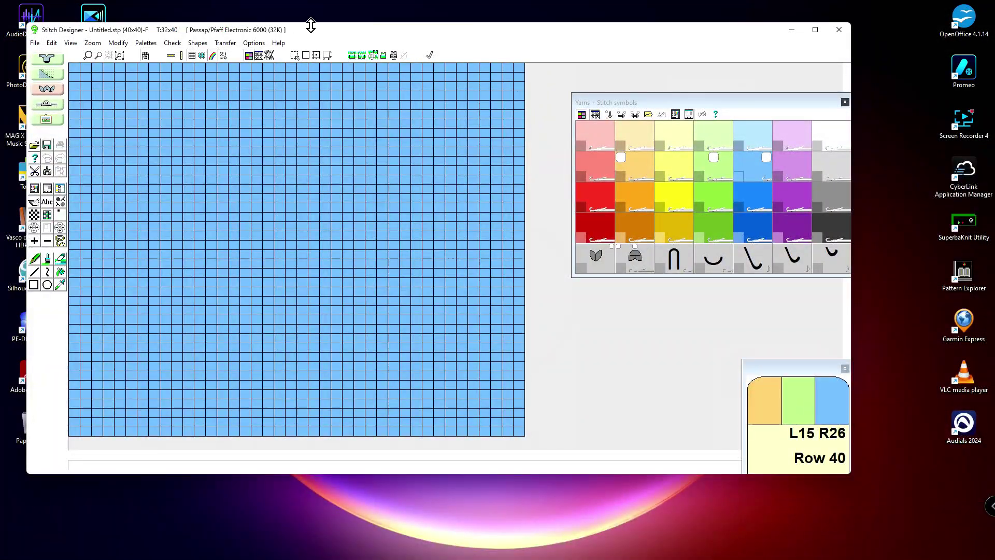
# Step: Enlarge and reposition the Stitch Designer window holding the blank 40 x 40 pattern
pyautogui.moveTo(308, 36); pyautogui.dragTo(368, 32)
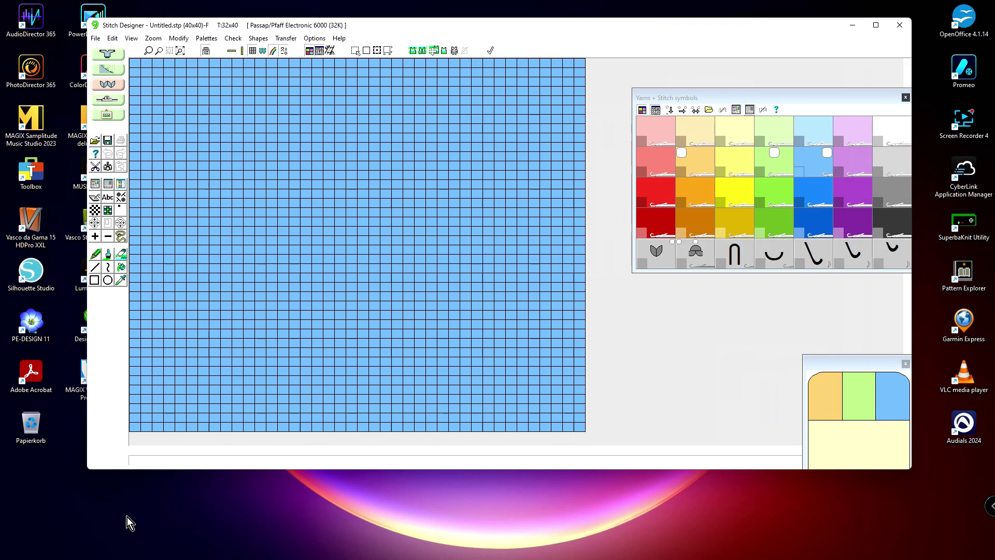
pyautogui.moveTo(88, 470); pyautogui.dragTo(67, 540)
pyautogui.moveTo(566, 29); pyautogui.dragTo(547, 27)
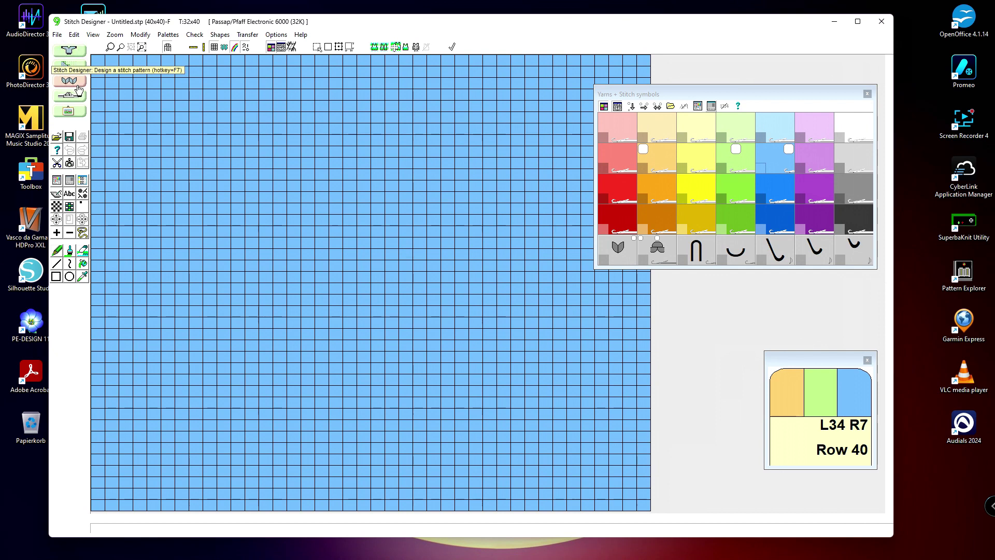
# Step: Set up a new stitch pattern sized from a pattern piece, loading the einhorn schnitt shape file from the Enkel shapes folder
pyautogui.click(58, 37)
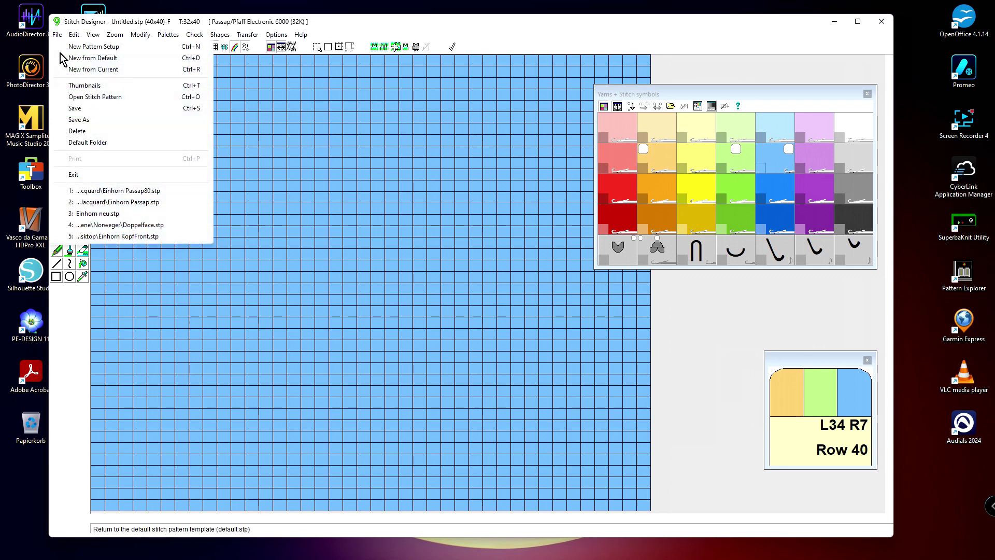
pyautogui.click(75, 47)
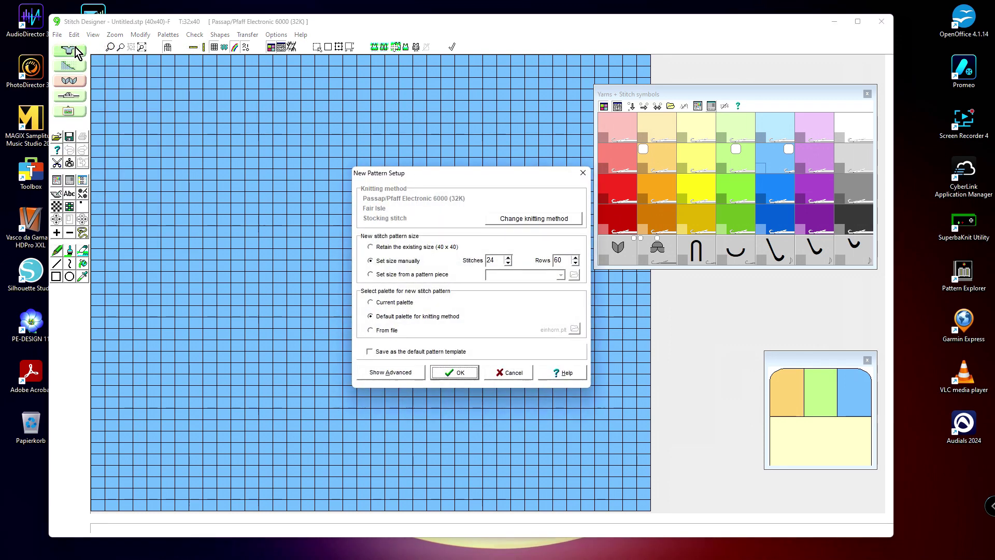
pyautogui.moveTo(370, 176); pyautogui.dragTo(272, 133)
pyautogui.click(279, 233)
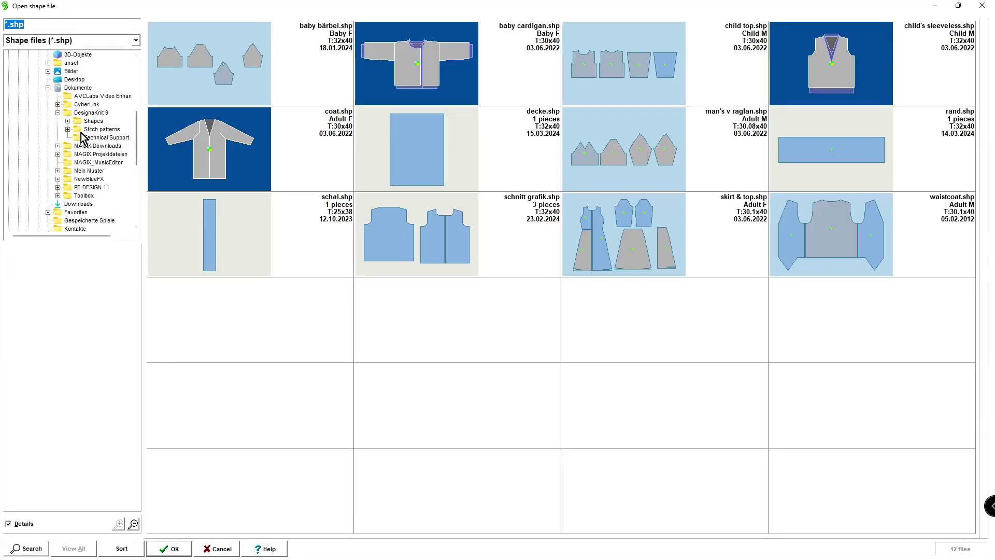
pyautogui.doubleClick(75, 121)
pyautogui.click(77, 137)
pyautogui.click(111, 146)
pyautogui.click(213, 64)
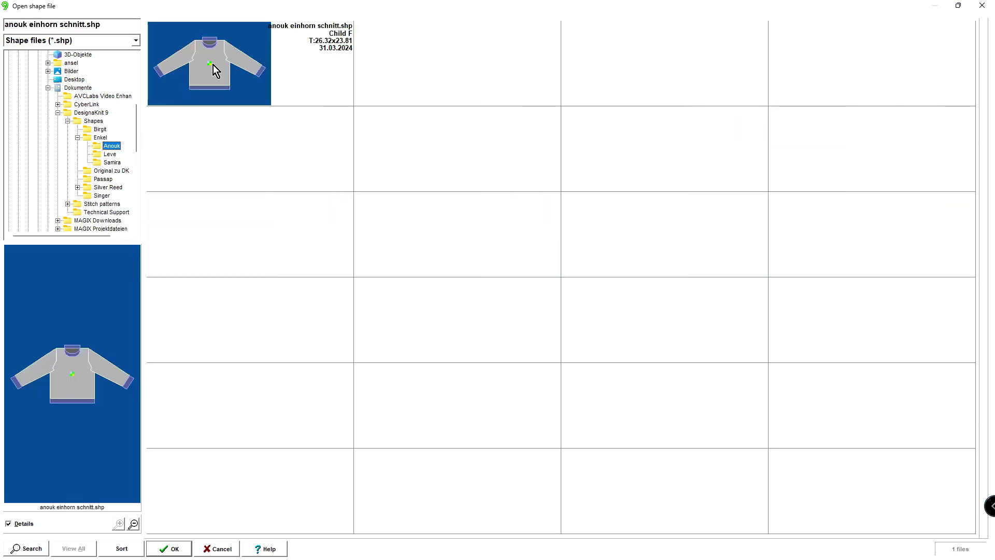
pyautogui.click(169, 548)
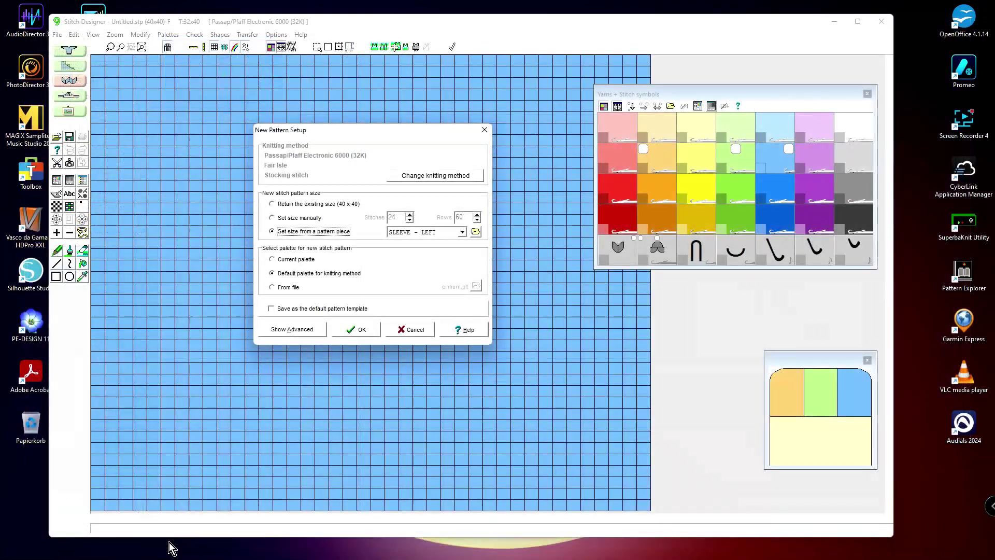
# Step: Create the new pattern from the BACK piece and show only the stitches inside the garment outline
pyautogui.click(461, 232)
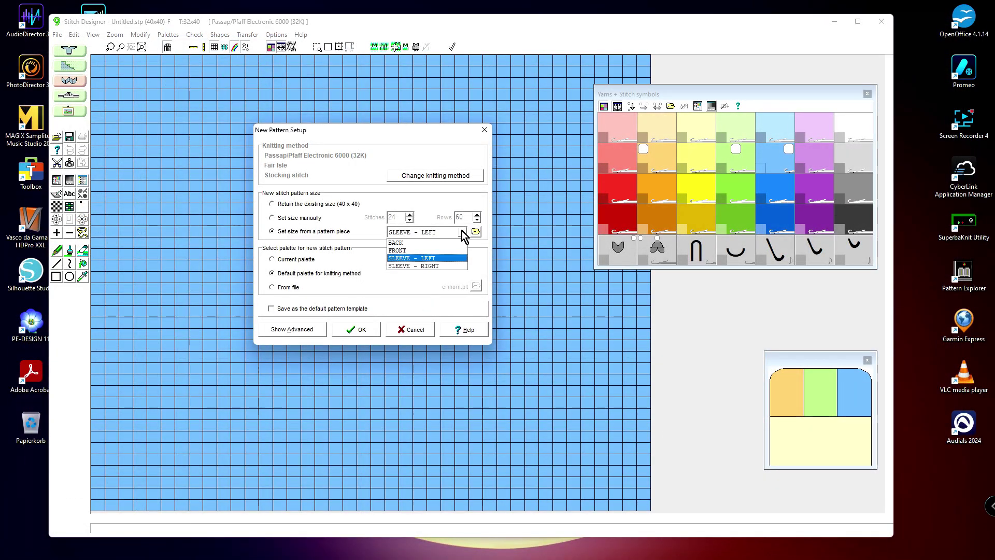
pyautogui.click(431, 243)
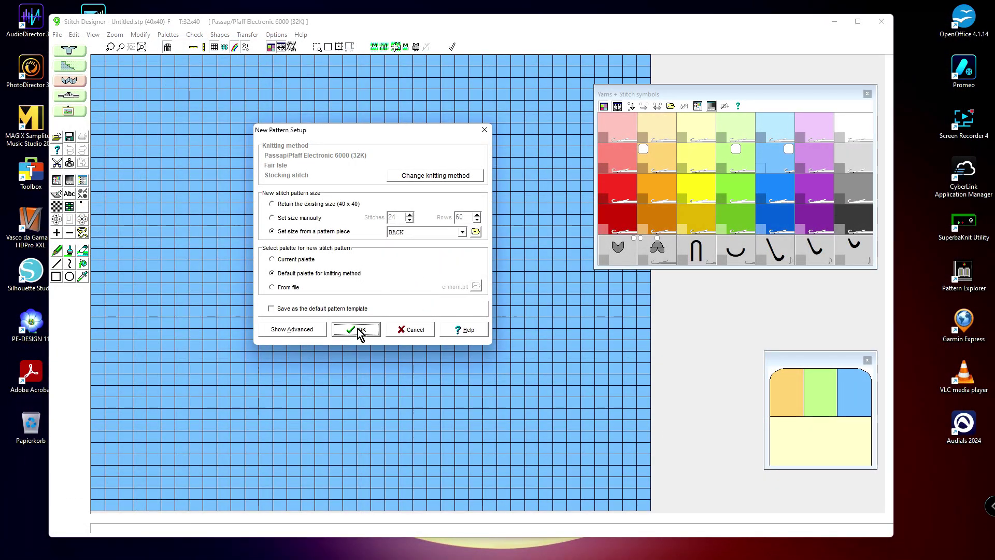
pyautogui.click(360, 330)
pyautogui.click(440, 362)
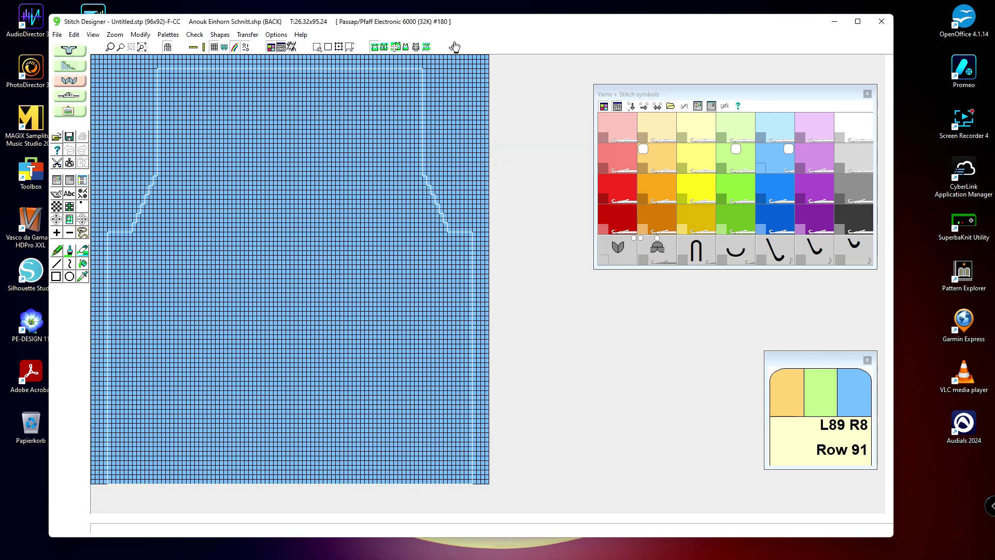
pyautogui.click(396, 47)
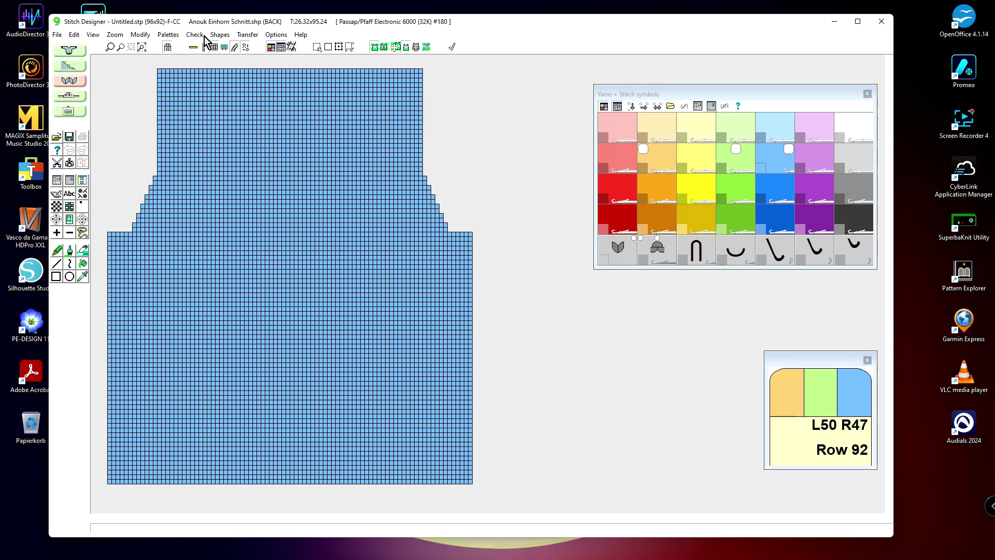
# Step: Import the unicorn stitch pattern einhorn neu.stp into the back piece as a single motif
pyautogui.click(74, 35)
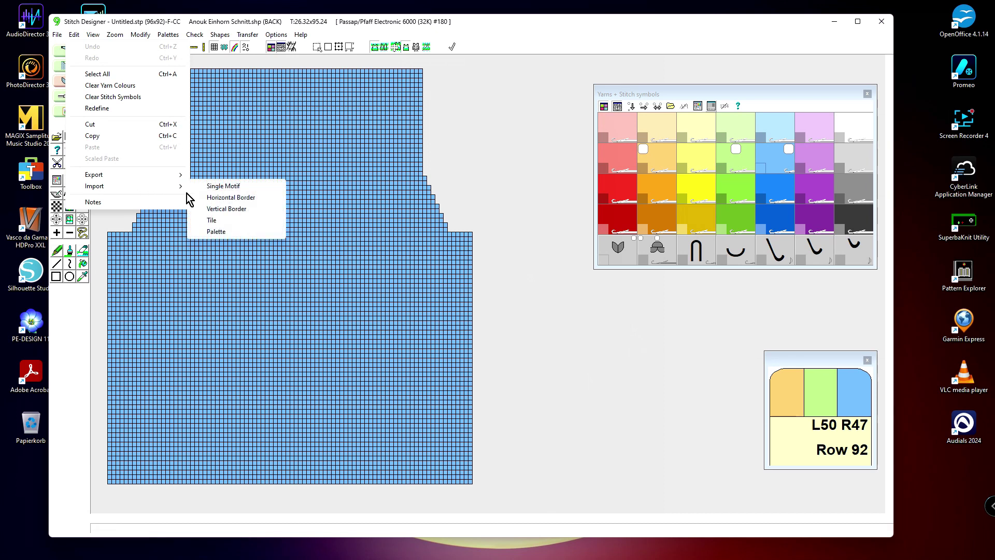
pyautogui.click(231, 190)
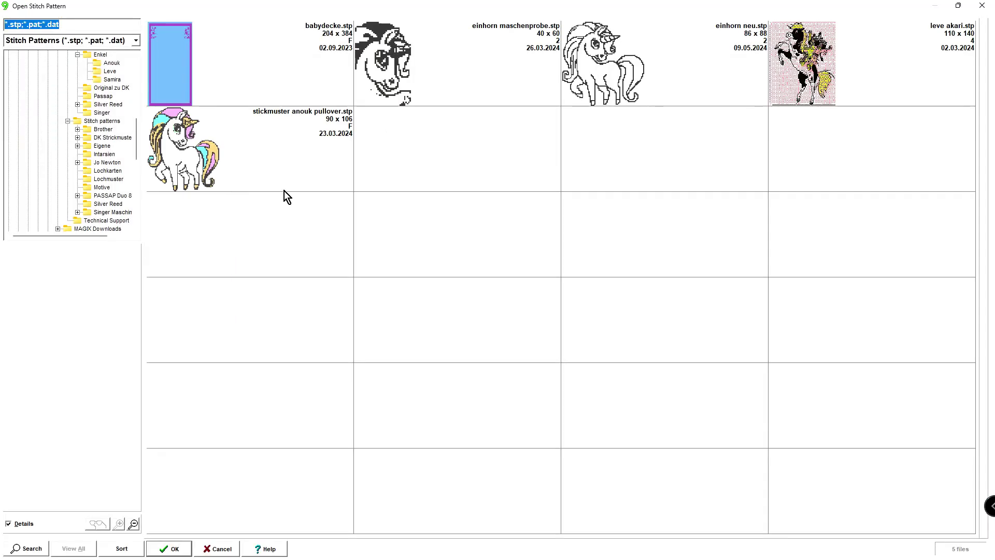
pyautogui.click(616, 70)
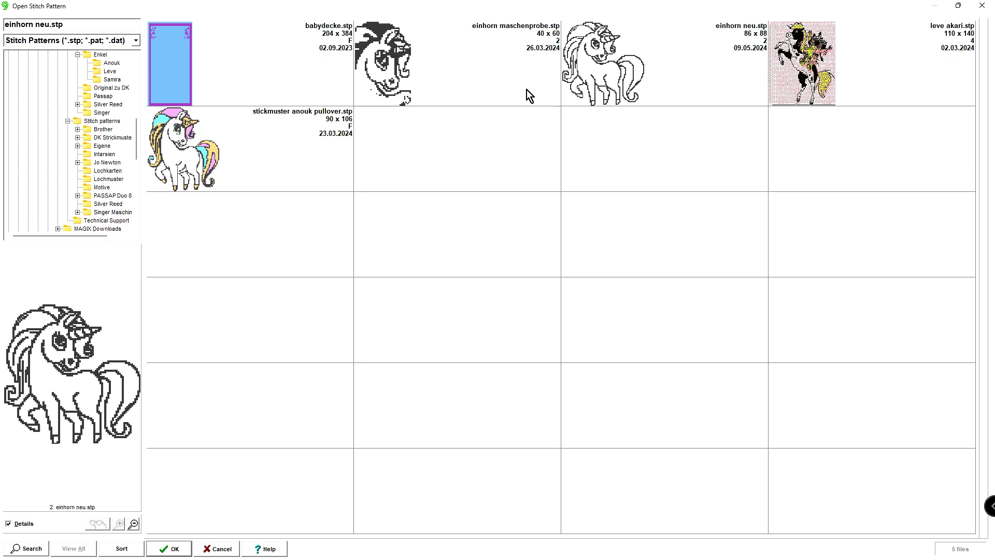
pyautogui.click(169, 548)
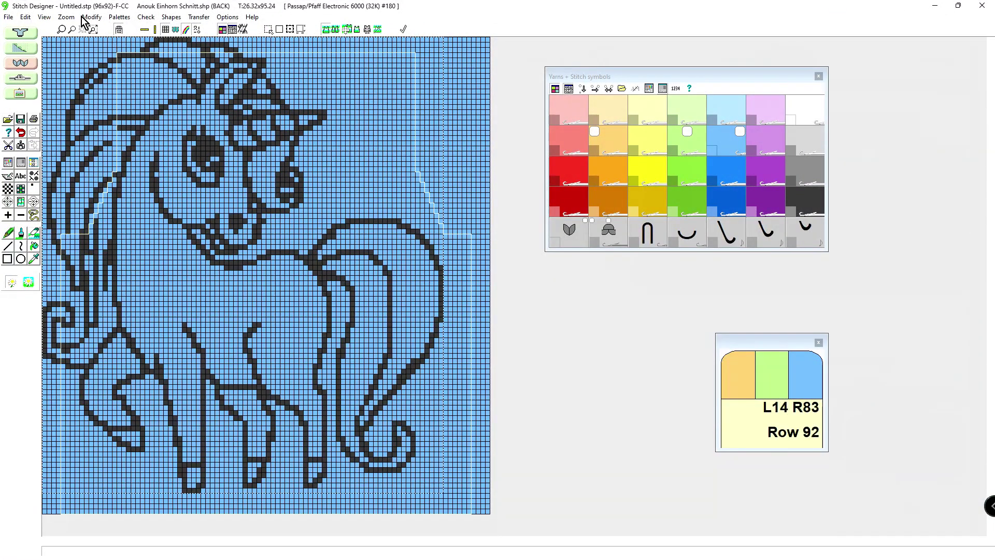
# Step: Check the stitch and row sizes of the garment's pattern pieces
pyautogui.click(45, 17)
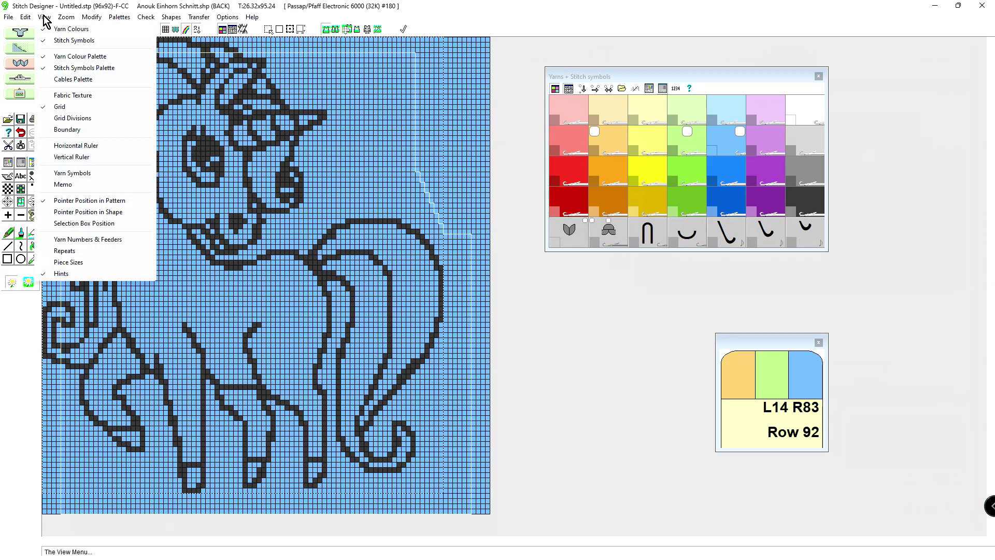
pyautogui.click(54, 264)
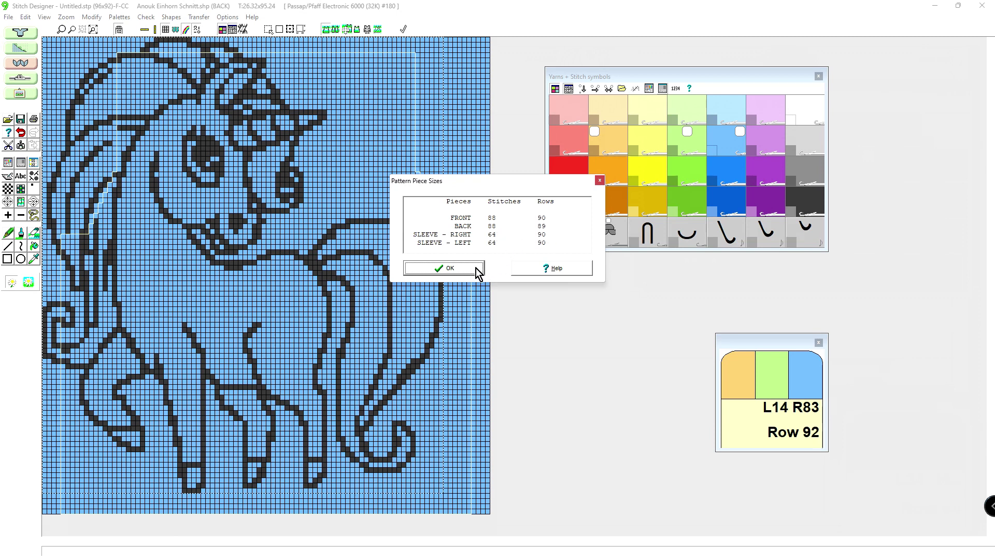
pyautogui.click(449, 268)
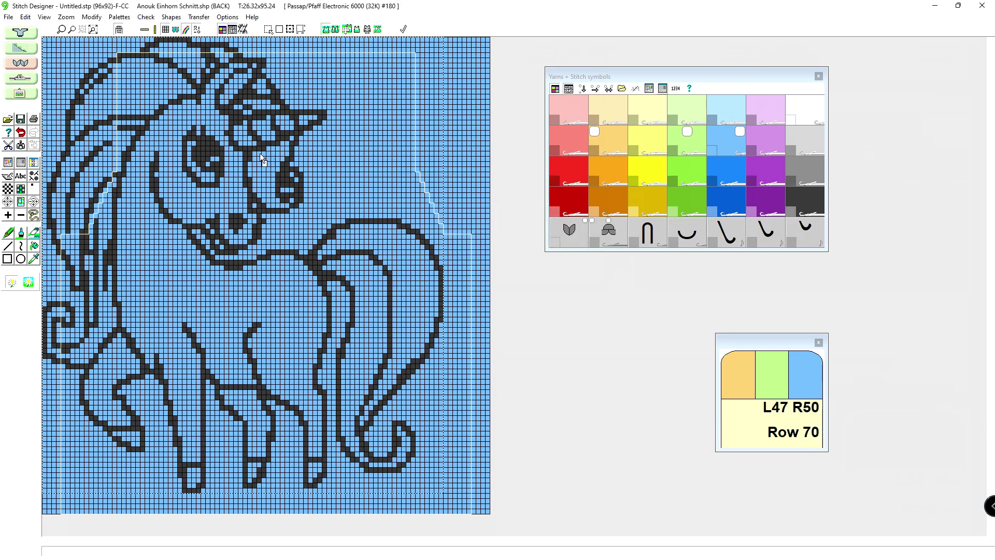
# Step: Position the unicorn motif centrally over the back piece and show only the stitches inside the garment outline
pyautogui.scroll(3, 262, 152)
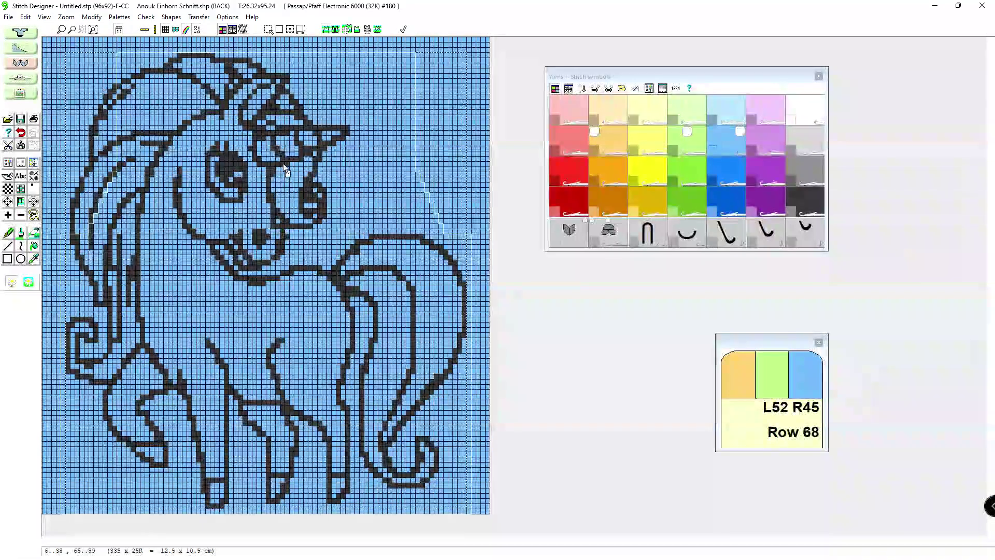
pyautogui.scroll(2, 288, 163)
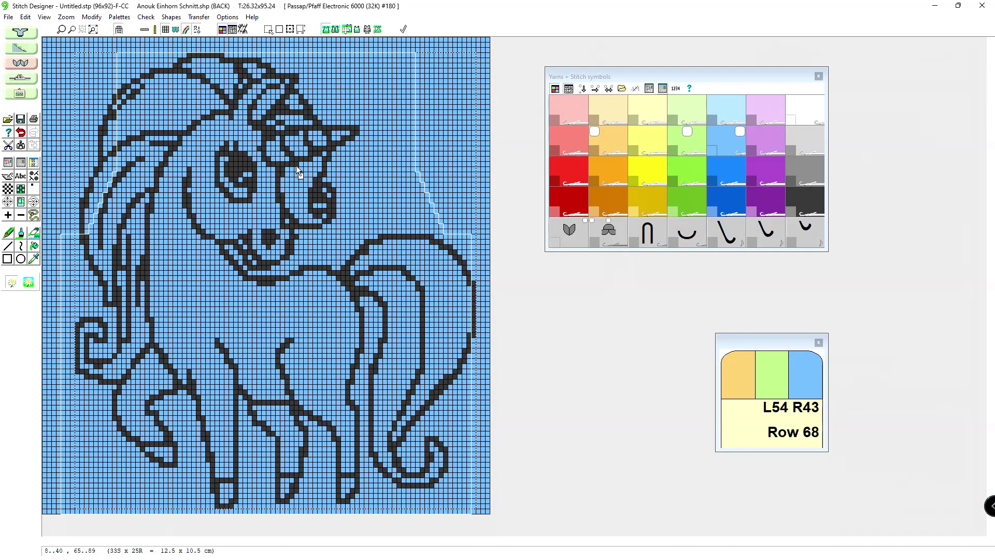
pyautogui.scroll(3, 301, 167)
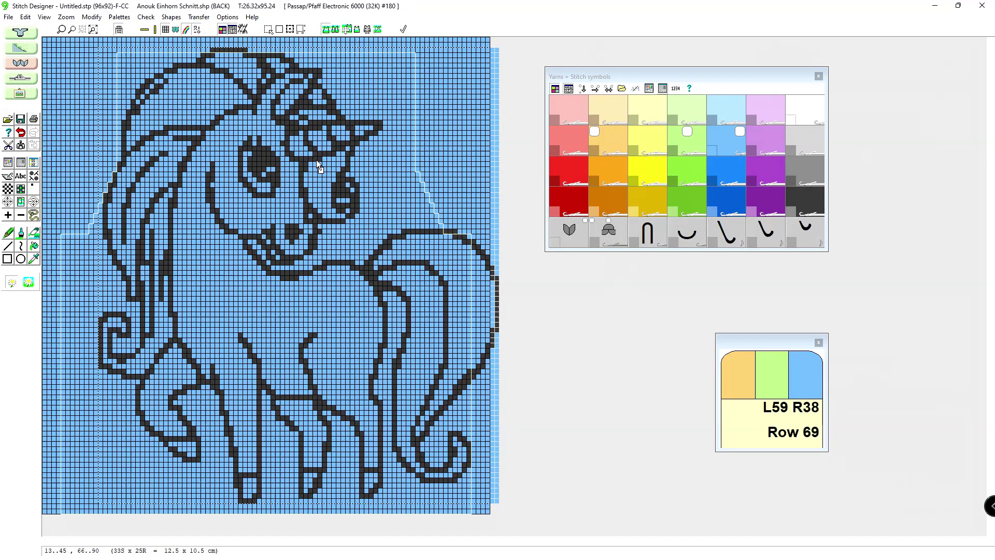
pyautogui.scroll(2, 322, 160)
pyautogui.scroll(-2, 302, 144)
pyautogui.scroll(-2, 294, 160)
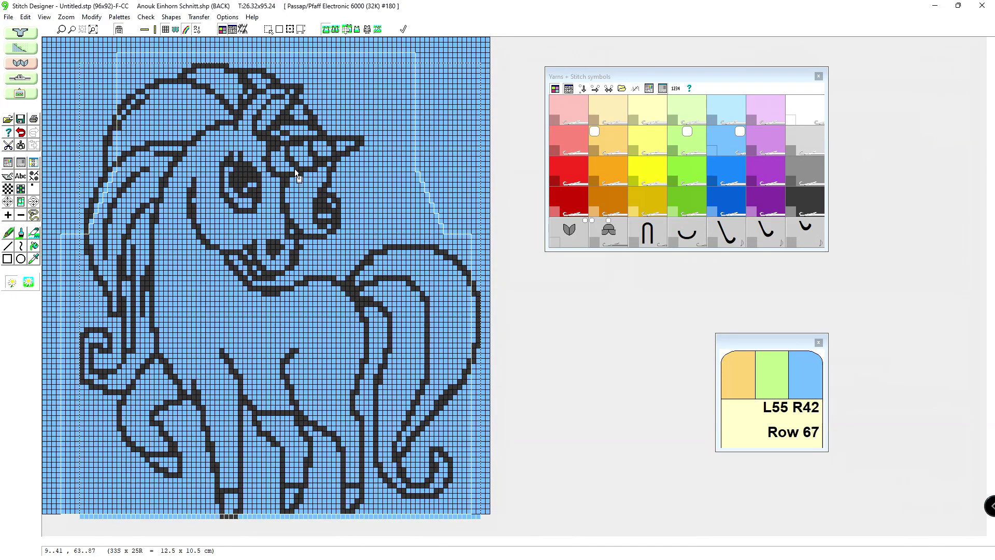
pyautogui.scroll(1, 294, 169)
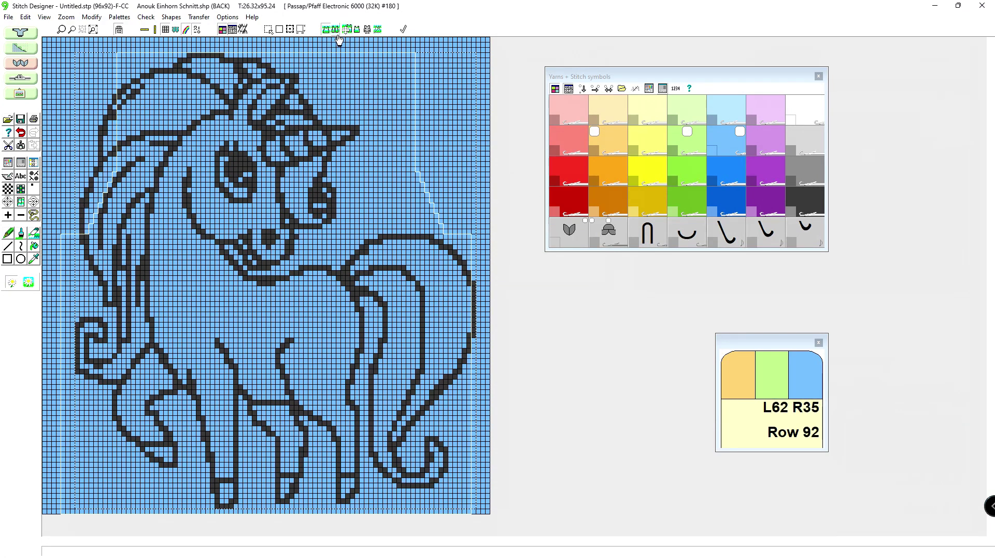
pyautogui.click(355, 34)
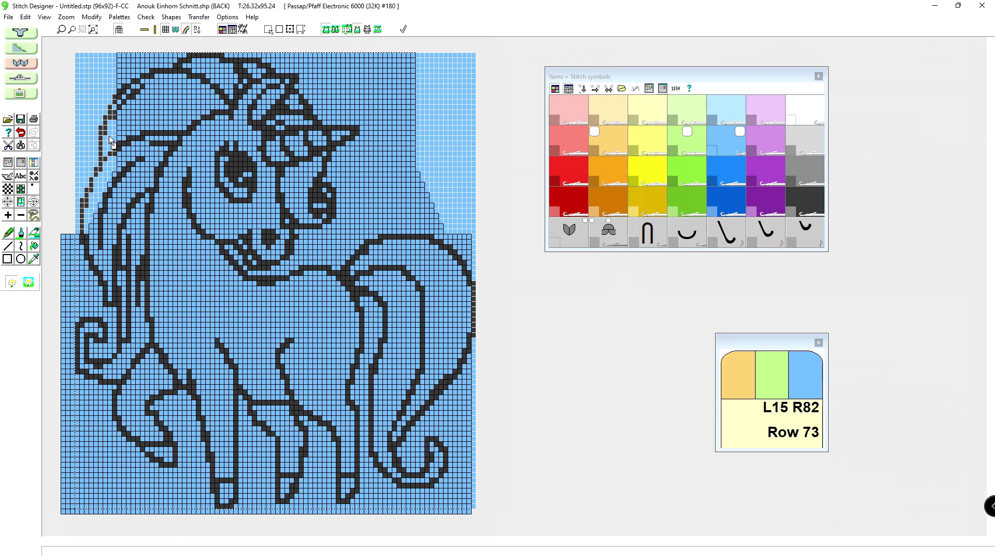
# Step: Select the BACK piece as the garment outline displayed over the stitch pattern
pyautogui.click(327, 29)
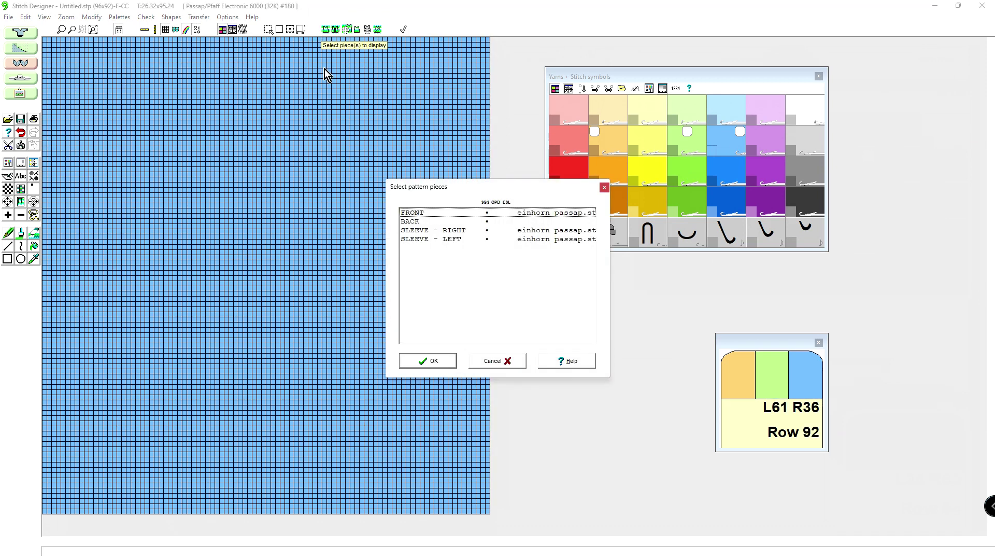
pyautogui.click(418, 224)
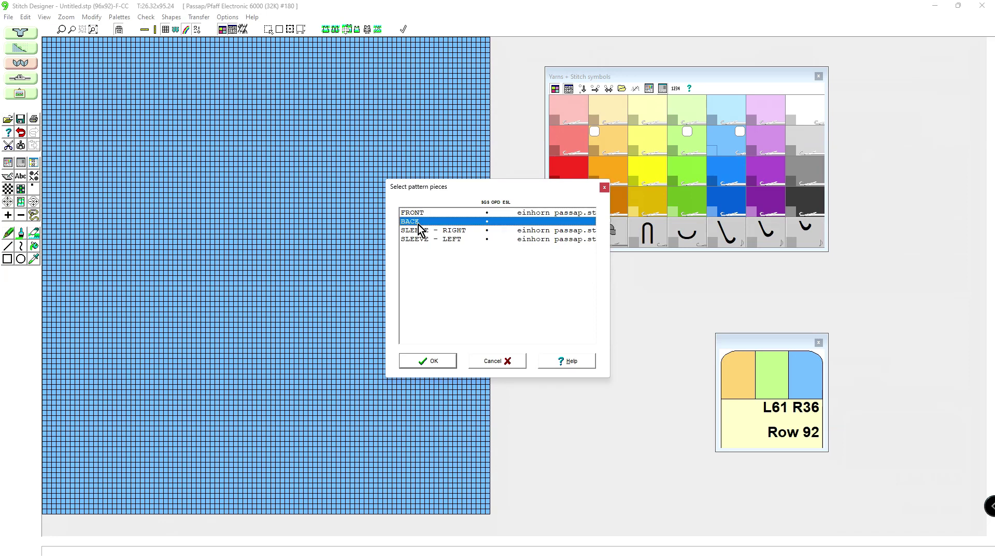
pyautogui.click(418, 359)
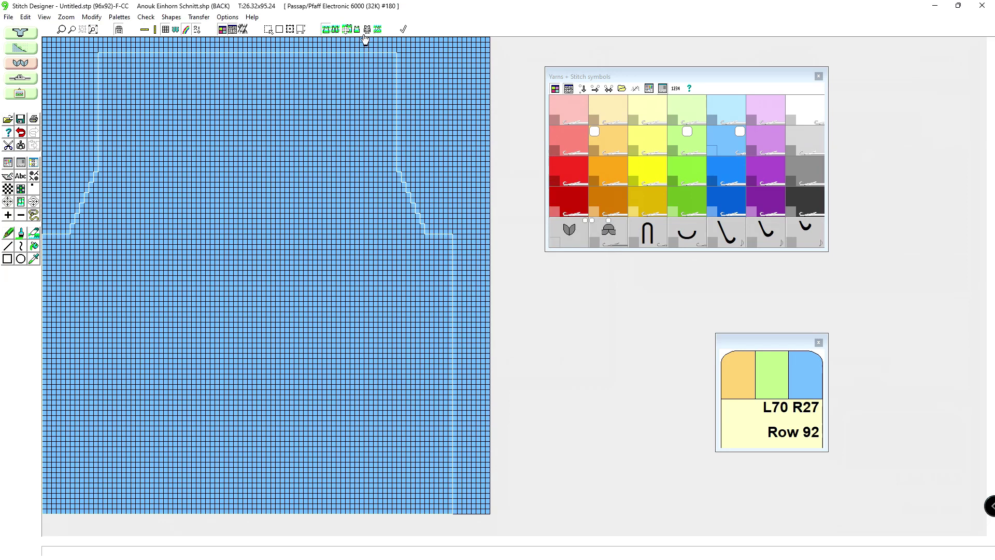
# Step: Open the unicorn stitch pattern einhorn neu.stp without saving the current pattern
pyautogui.click(7, 121)
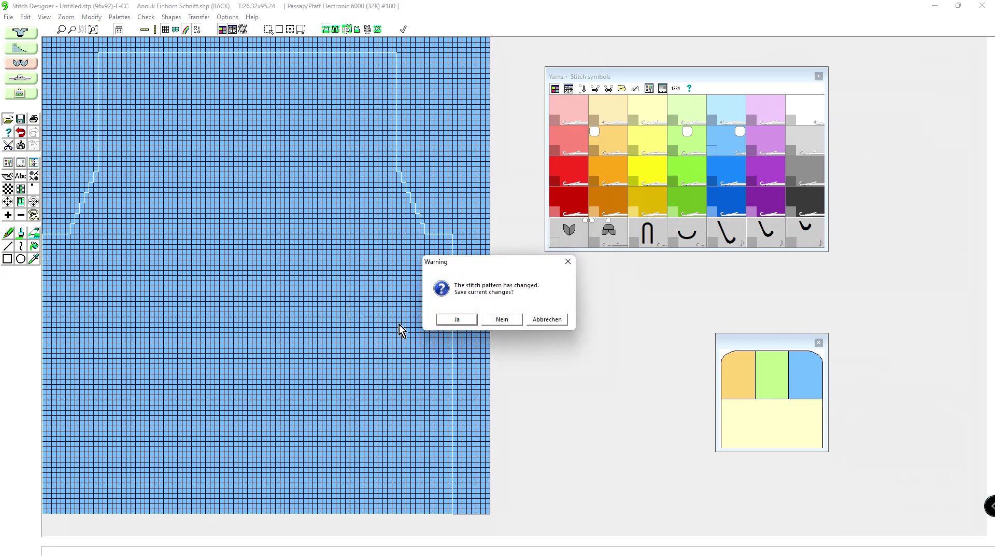
pyautogui.click(513, 322)
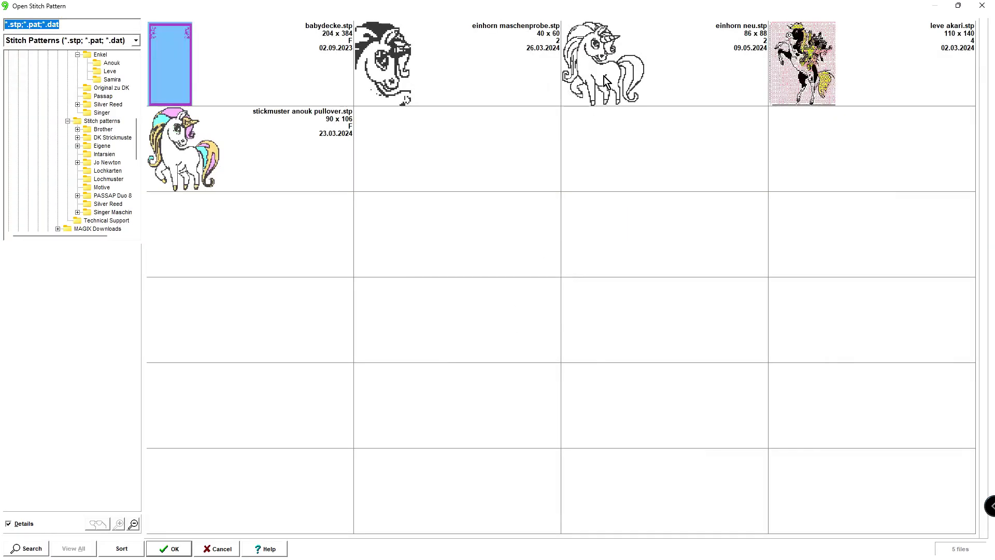
pyautogui.click(604, 76)
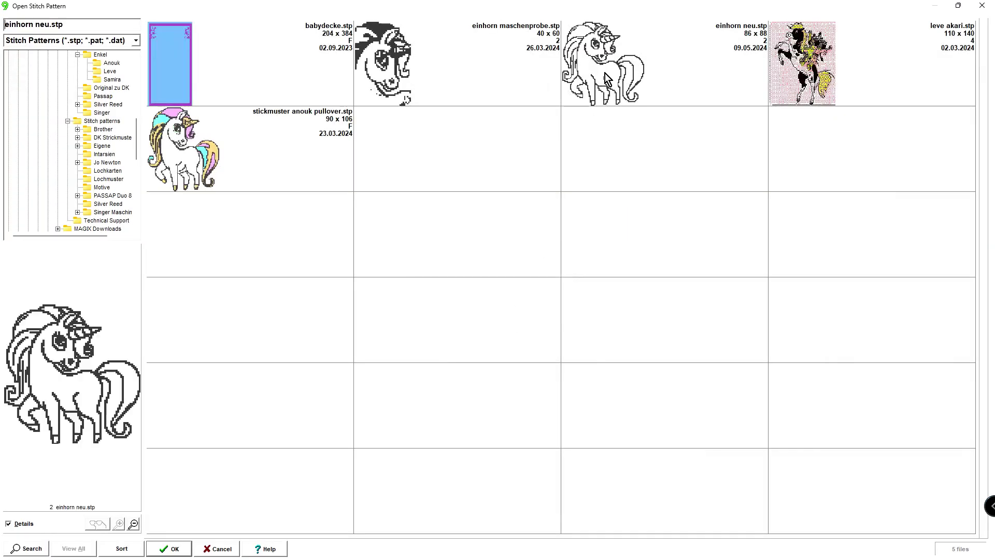
pyautogui.click(175, 549)
# Step: Rescale the unicorn pattern to 80 stitches, preview it cropped to the back outline, and remove the piece display
pyautogui.click(96, 17)
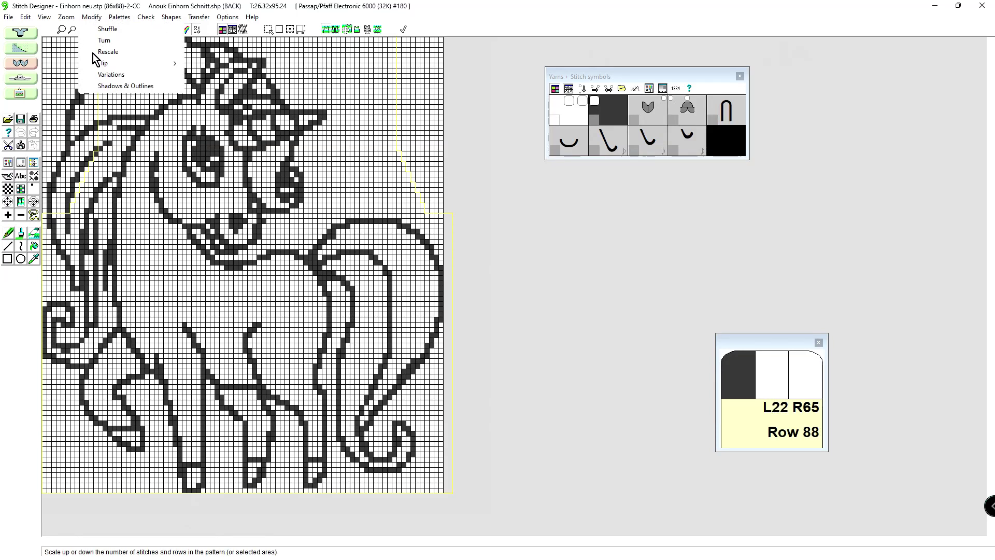
pyautogui.click(102, 52)
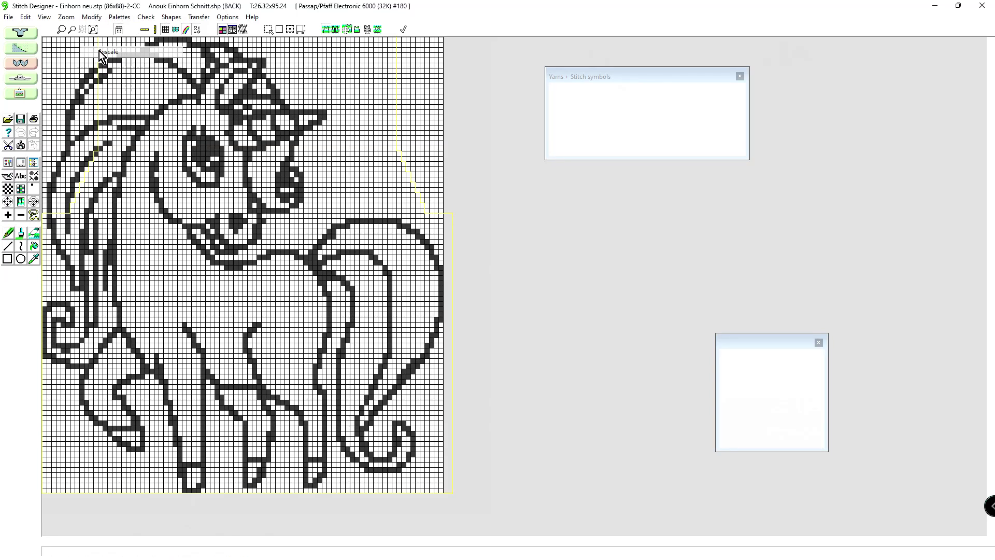
pyautogui.moveTo(312, 110); pyautogui.dragTo(349, 157)
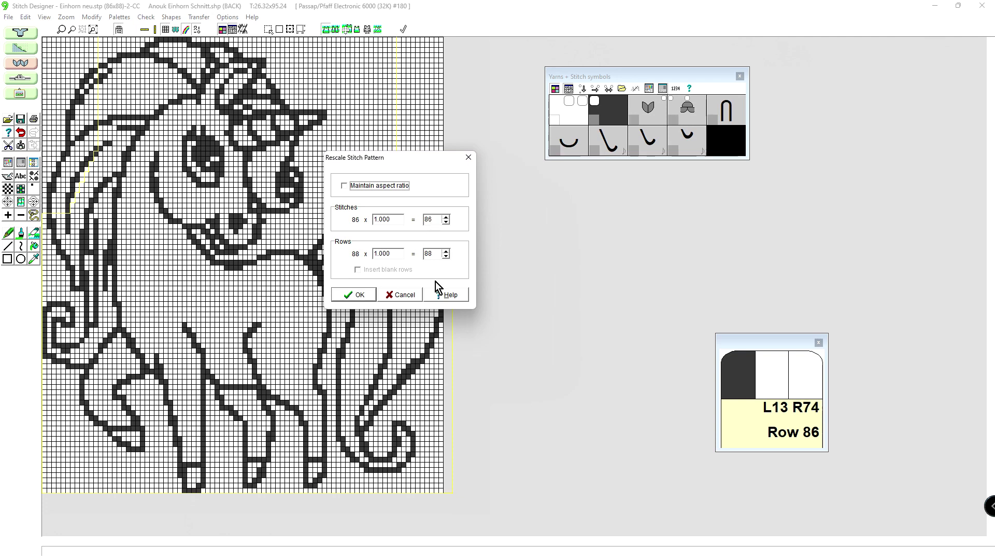
pyautogui.doubleClick(437, 219)
pyautogui.write('80')
pyautogui.click(363, 293)
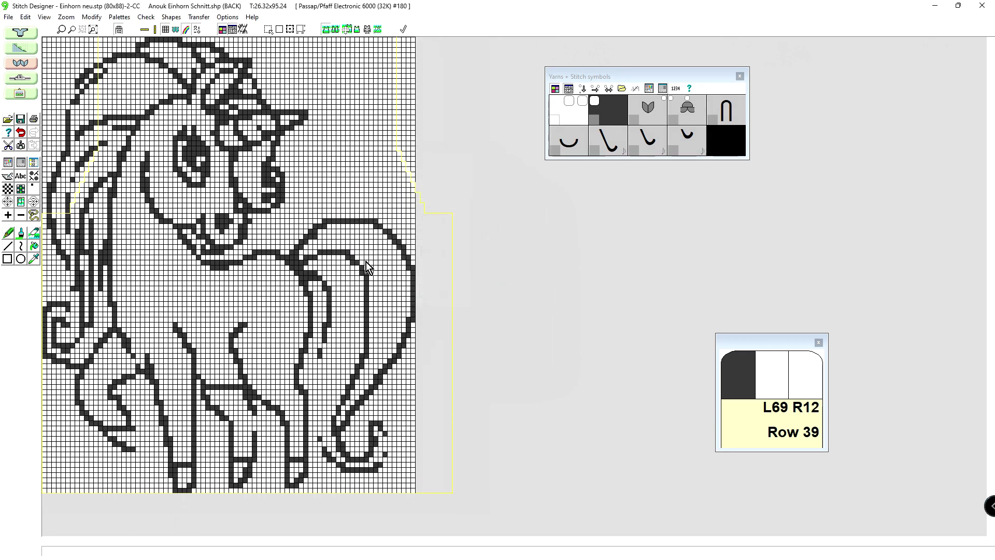
pyautogui.click(358, 30)
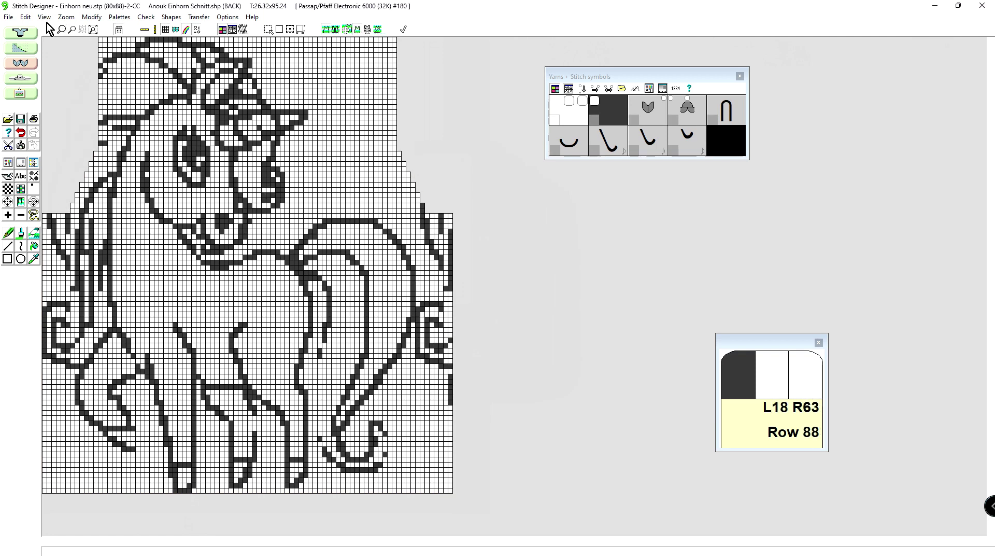
pyautogui.click(330, 33)
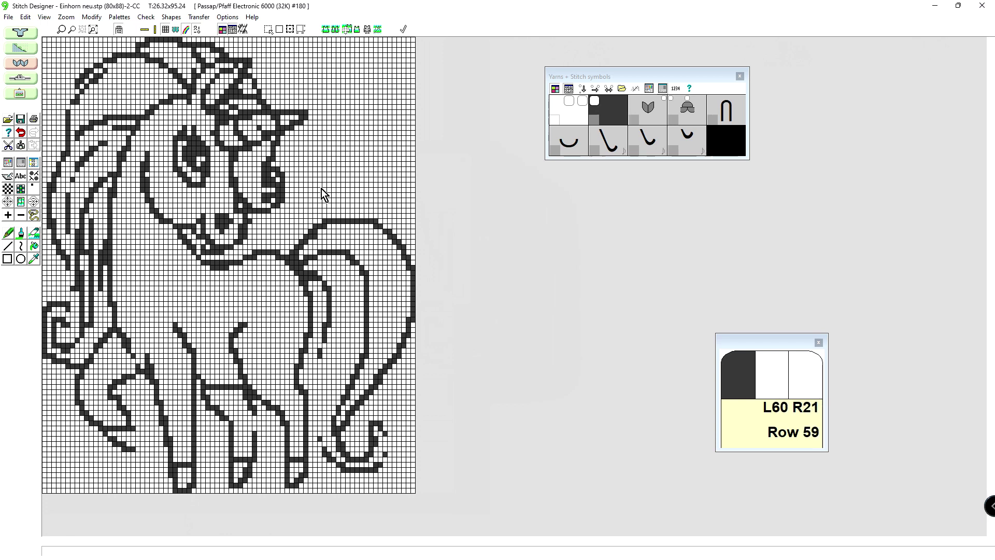
# Step: Open einhorn passap.stp from the Jacquard folder, discarding the changes to the rescaled pattern
pyautogui.click(8, 120)
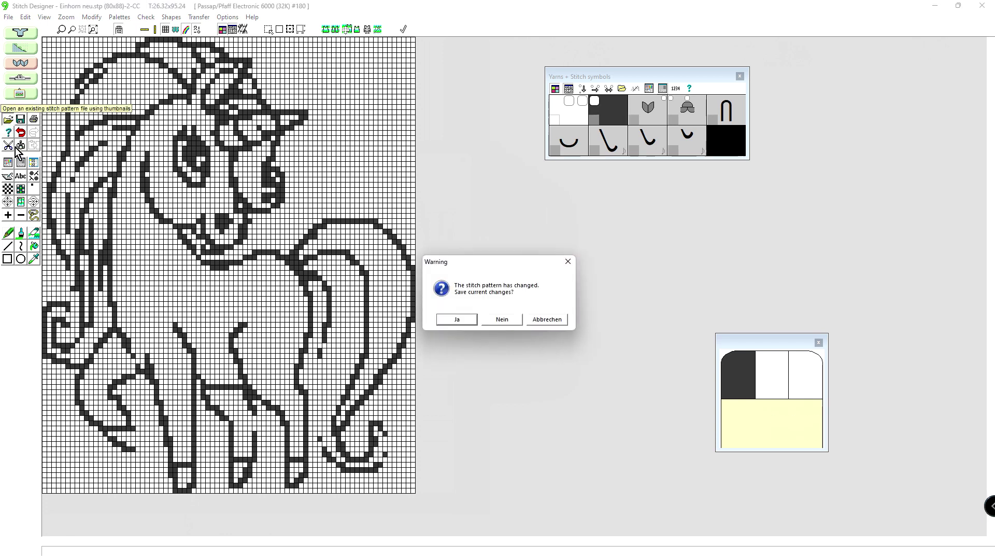
pyautogui.click(500, 320)
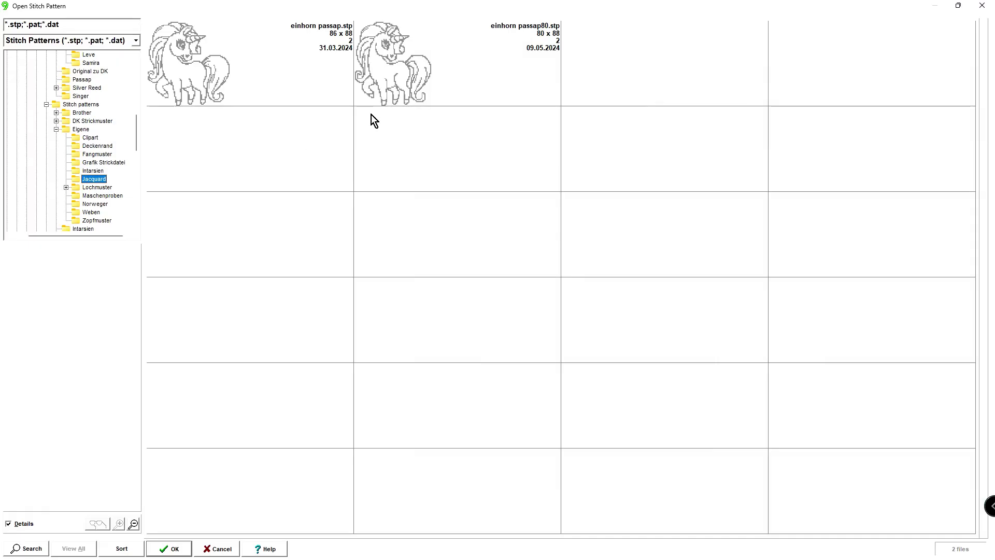
pyautogui.click(185, 64)
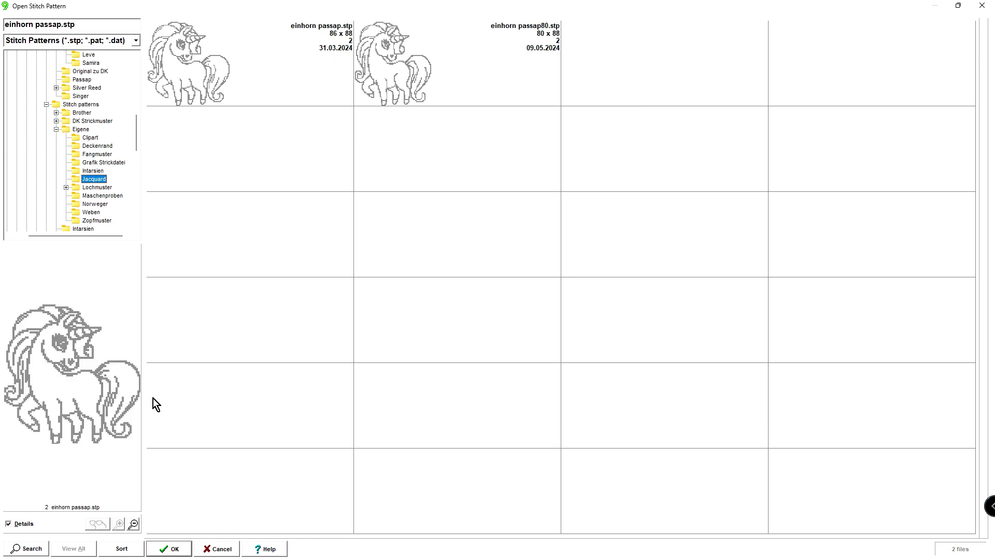
pyautogui.click(164, 551)
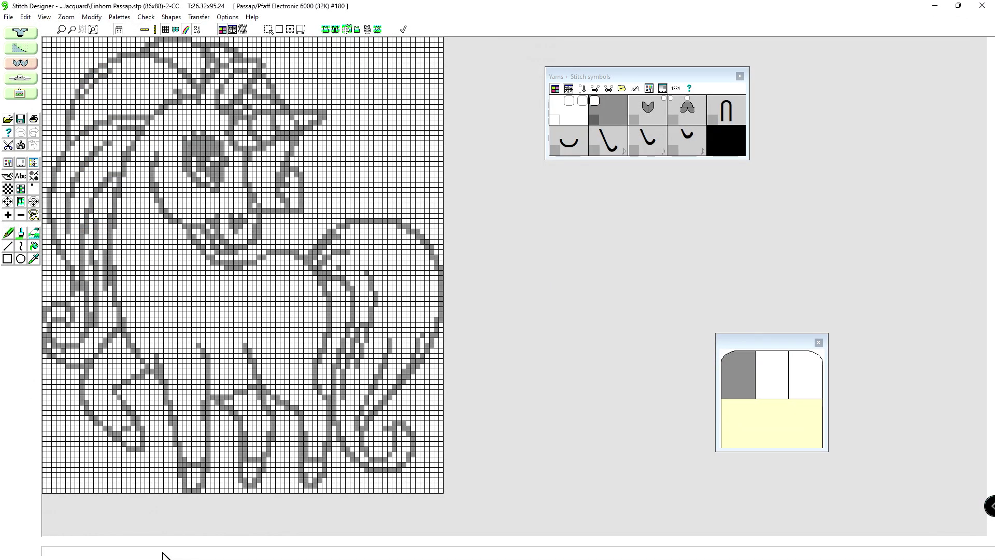
pyautogui.click(92, 17)
pyautogui.click(104, 52)
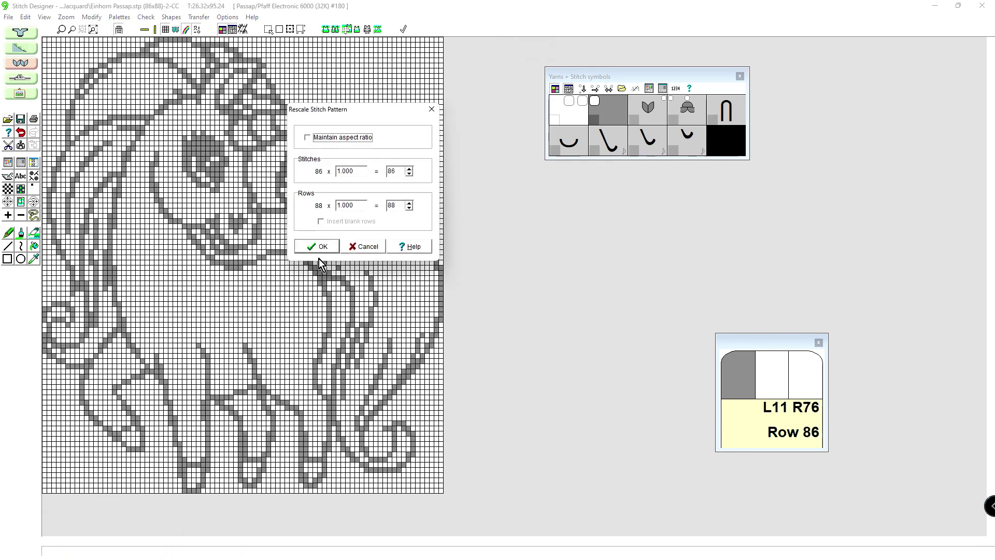
pyautogui.click(369, 248)
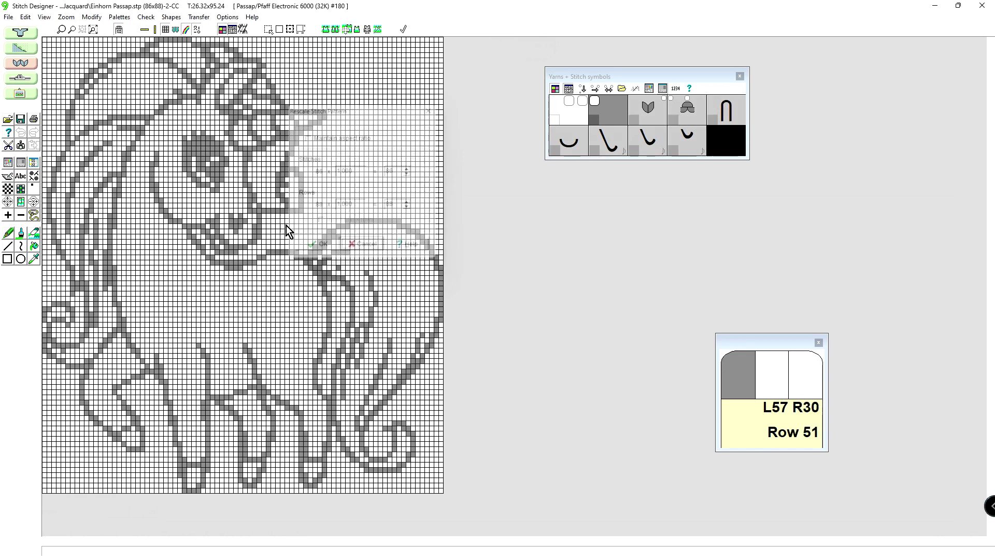
# Step: Open the 80-stitch unicorn pattern einhorn passap80.stp from the Jacquard folder
pyautogui.click(8, 119)
pyautogui.click(505, 322)
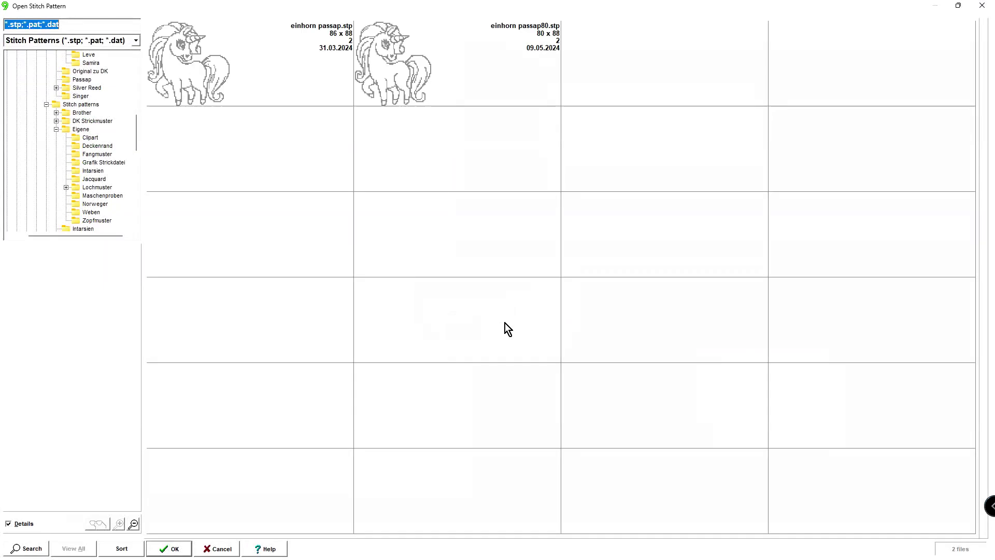
pyautogui.click(390, 62)
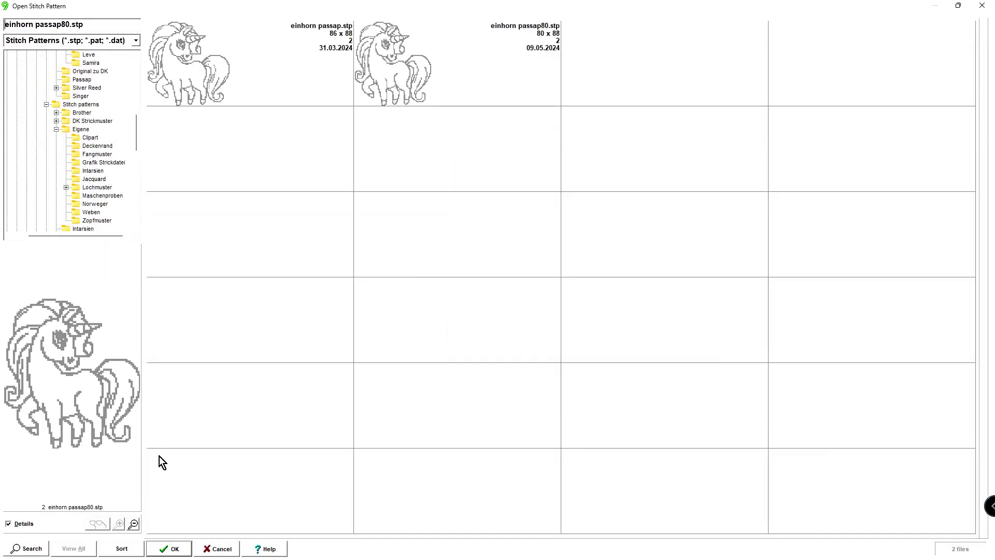
pyautogui.click(165, 548)
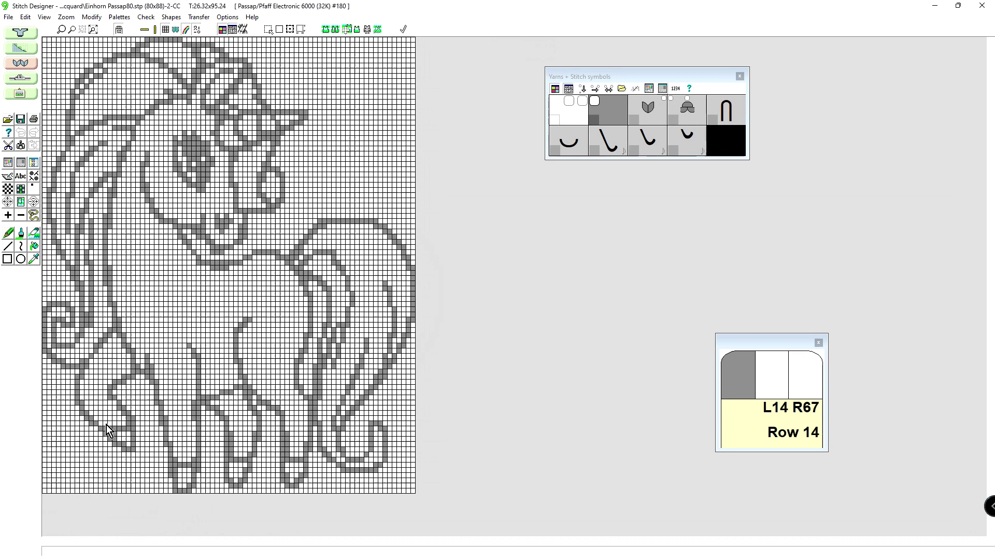
# Step: Create a new 2-colour jacquard pattern sized from the BACK piece with the default palette, declining to save the shape file
pyautogui.click(8, 17)
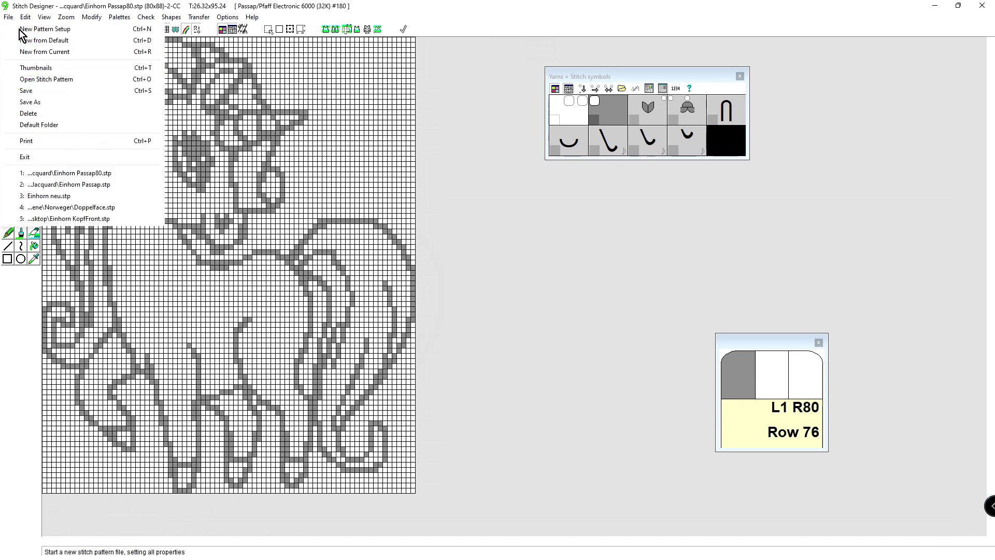
pyautogui.click(24, 41)
pyautogui.click(524, 334)
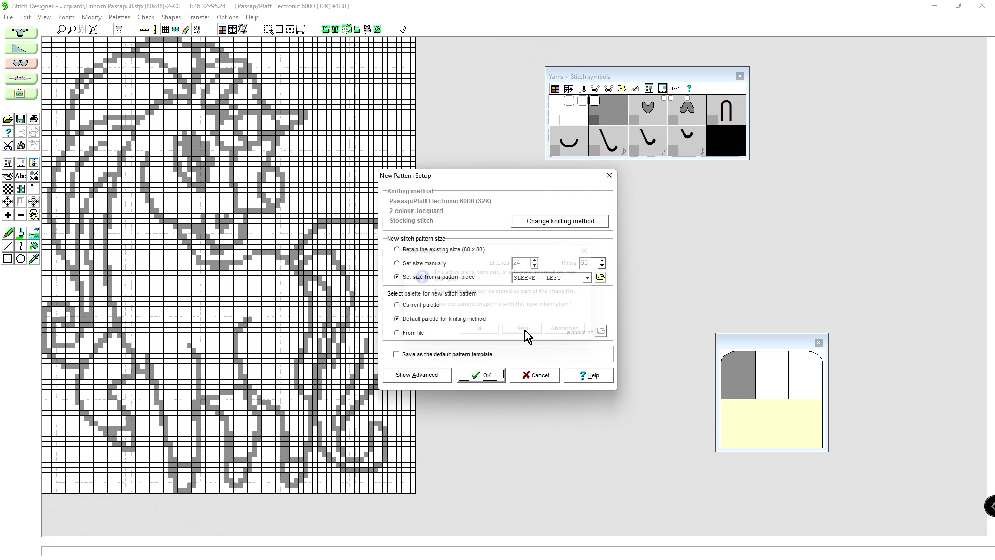
pyautogui.click(587, 278)
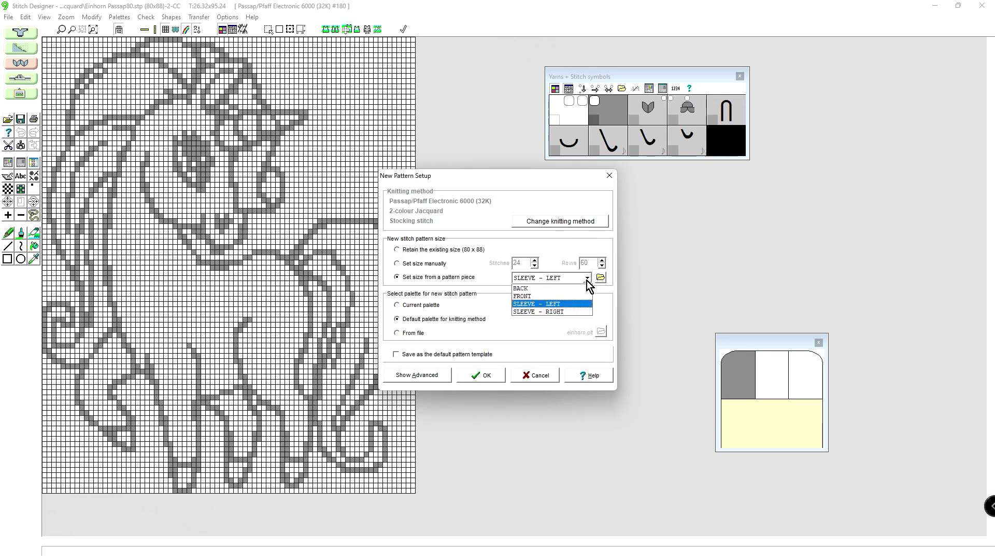
pyautogui.click(570, 288)
pyautogui.click(491, 375)
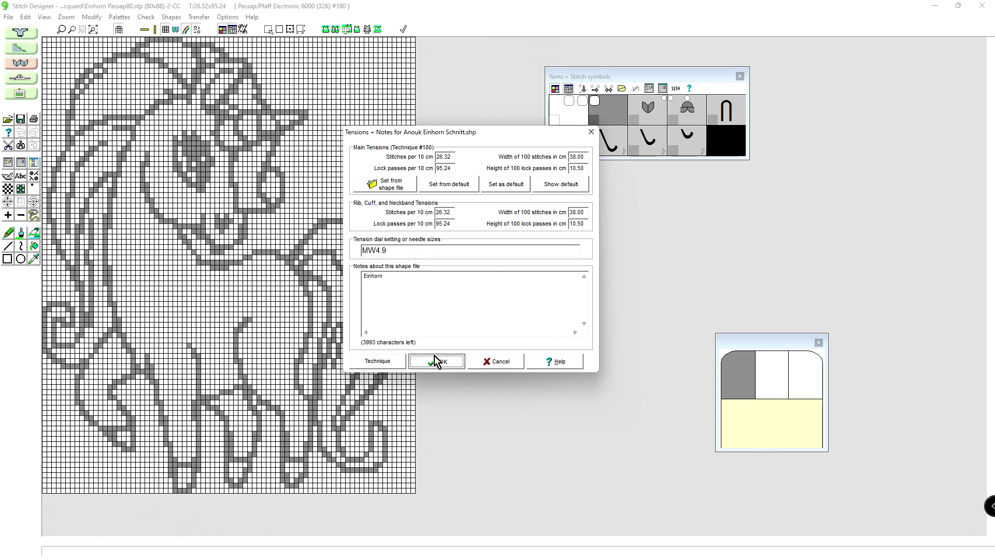
pyautogui.click(434, 356)
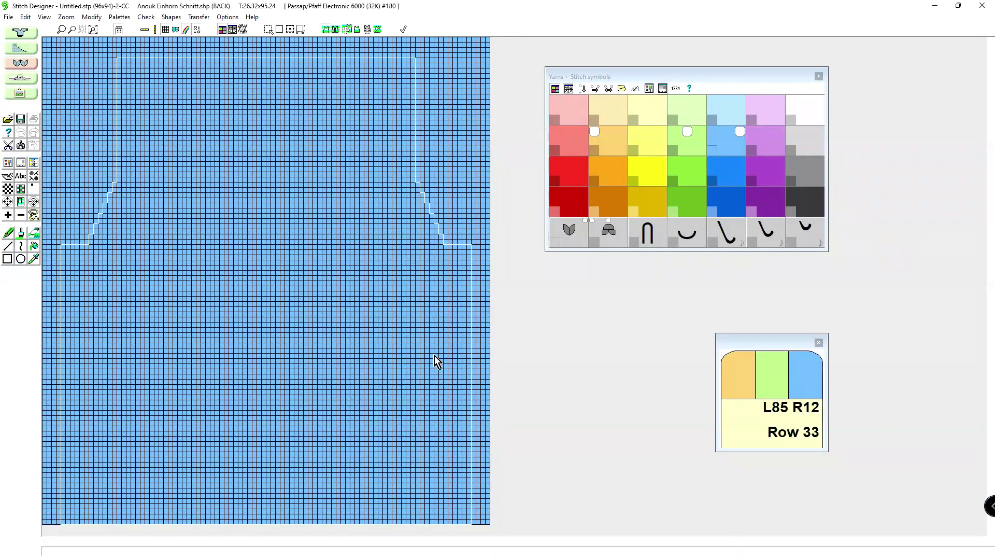
# Step: Import the 80-stitch unicorn einhorn passap80.stp as a single motif into the new BACK piece pattern
pyautogui.click(358, 29)
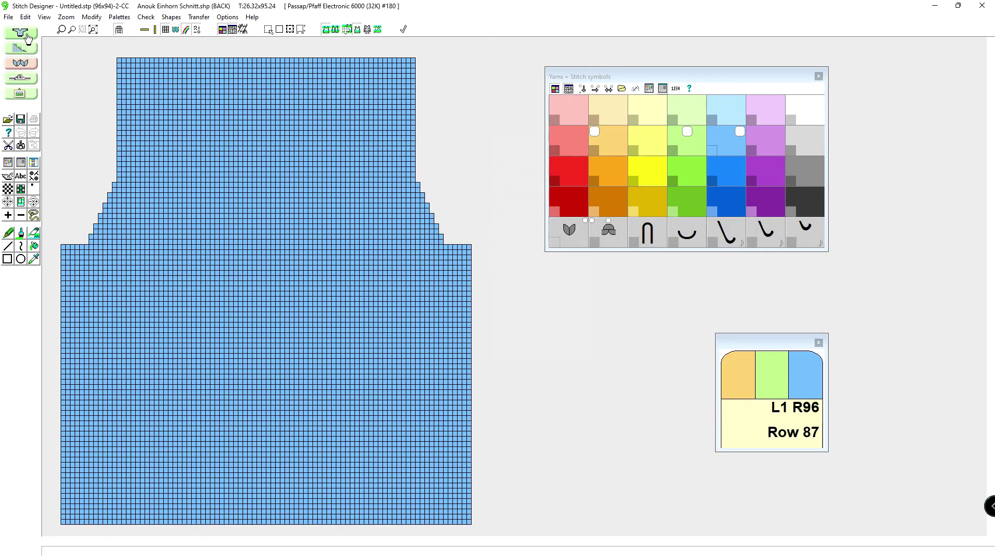
pyautogui.click(25, 17)
pyautogui.moveTo(29, 169)
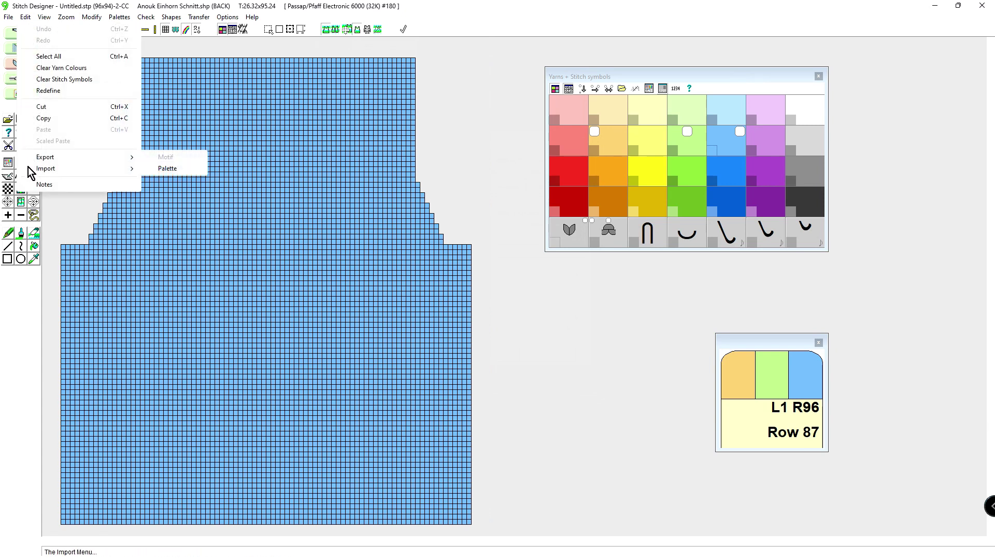
pyautogui.click(166, 169)
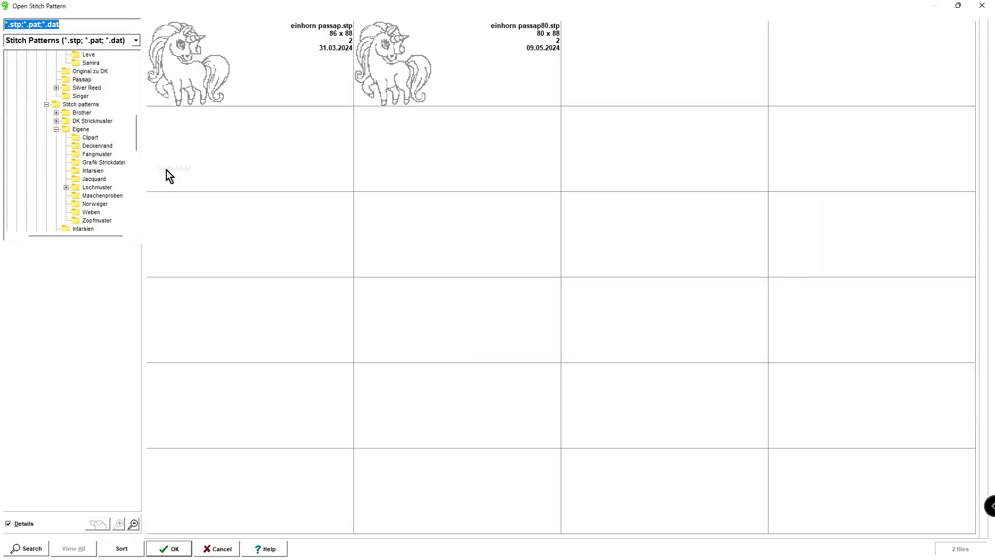
pyautogui.click(407, 82)
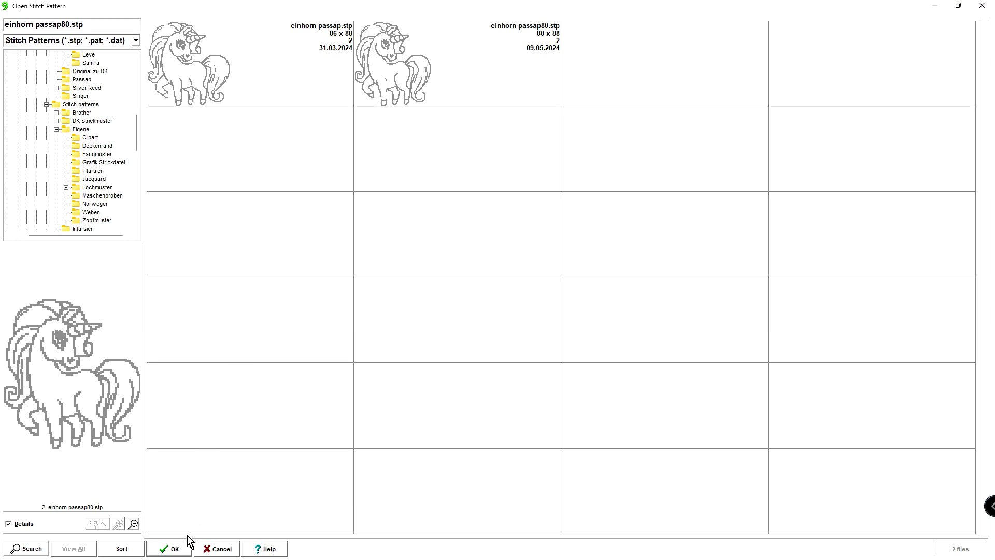
pyautogui.click(175, 549)
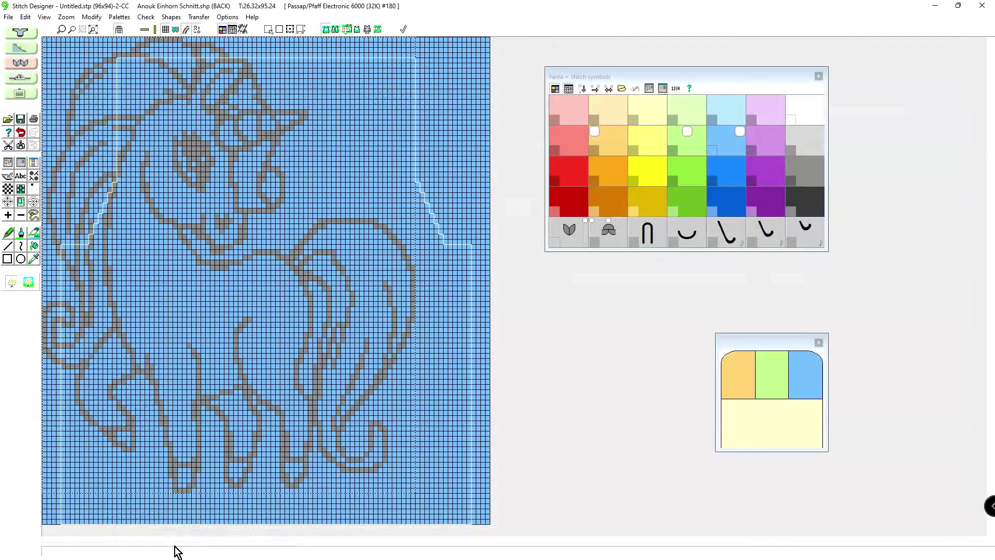
# Step: Place the unicorn motif against the back outline's lower and right side edges, fix it, and display the pattern cropped to the piece
pyautogui.moveTo(235, 205); pyautogui.dragTo(290, 238)
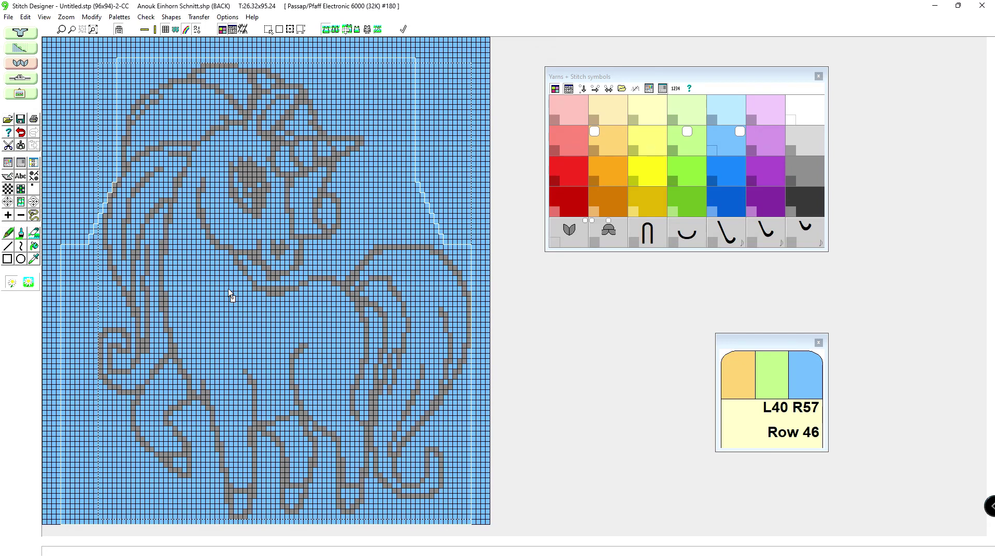
pyautogui.moveTo(228, 288)
pyautogui.mouseDown()
pyautogui.moveTo(228, 272)
pyautogui.moveTo(228, 283)
pyautogui.mouseUp()
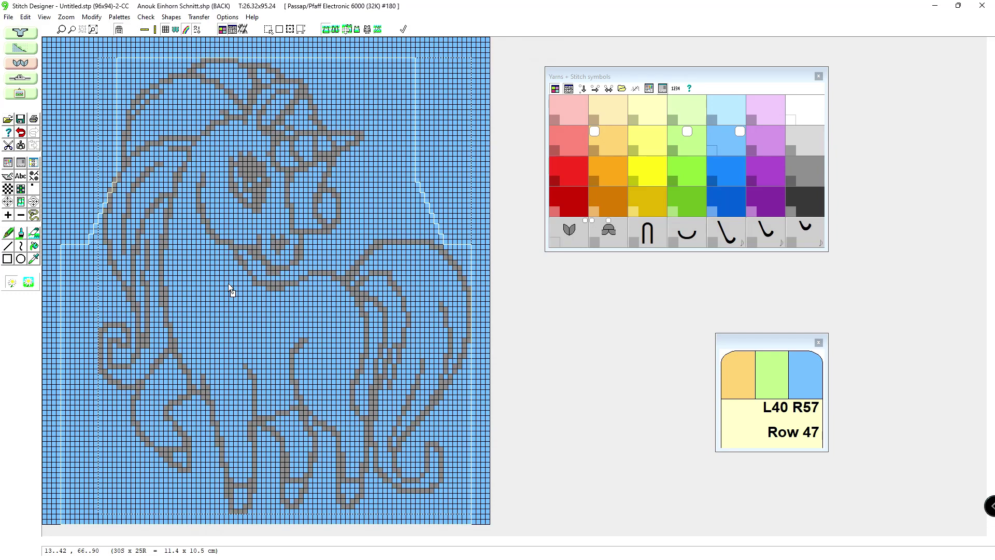
pyautogui.moveTo(228, 283); pyautogui.dragTo(229, 289)
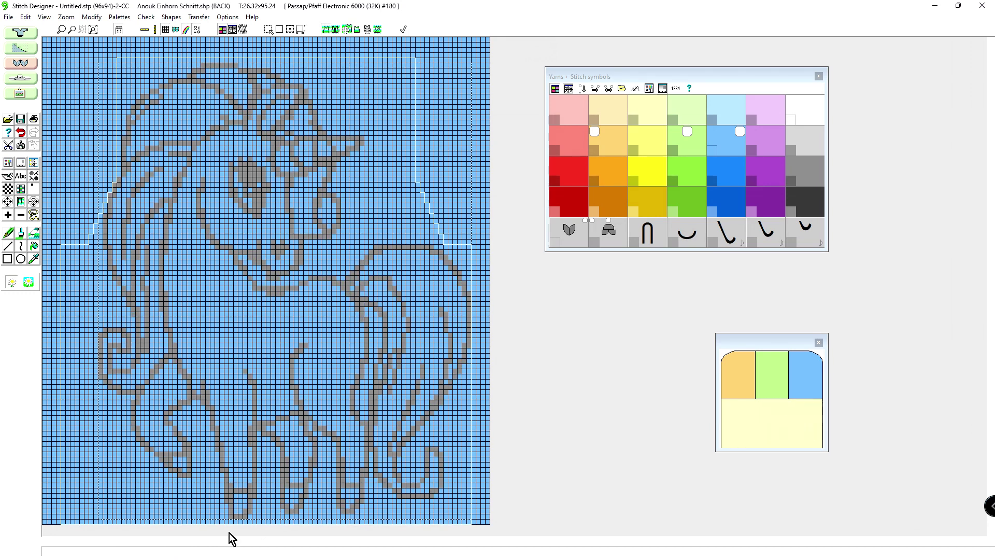
pyautogui.click(196, 156)
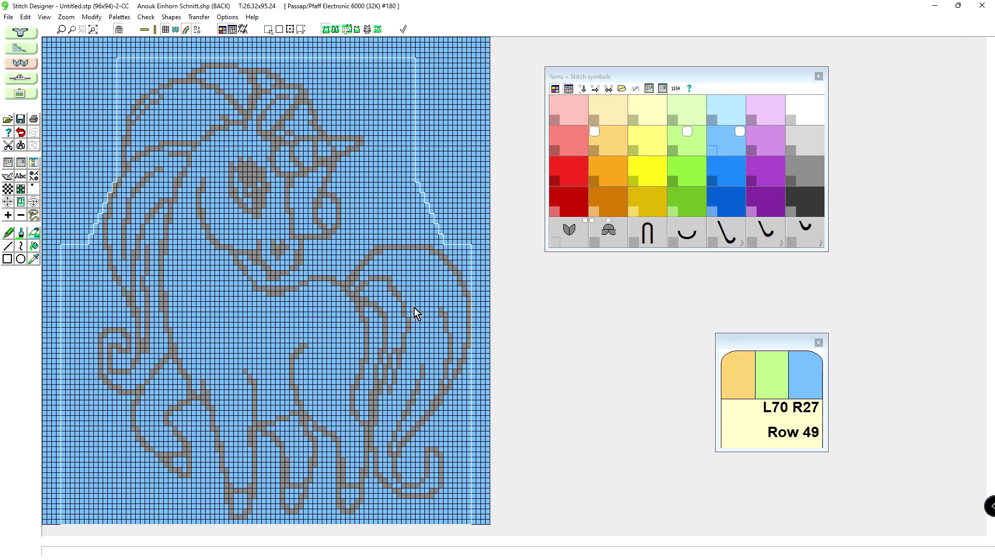
pyautogui.click(357, 30)
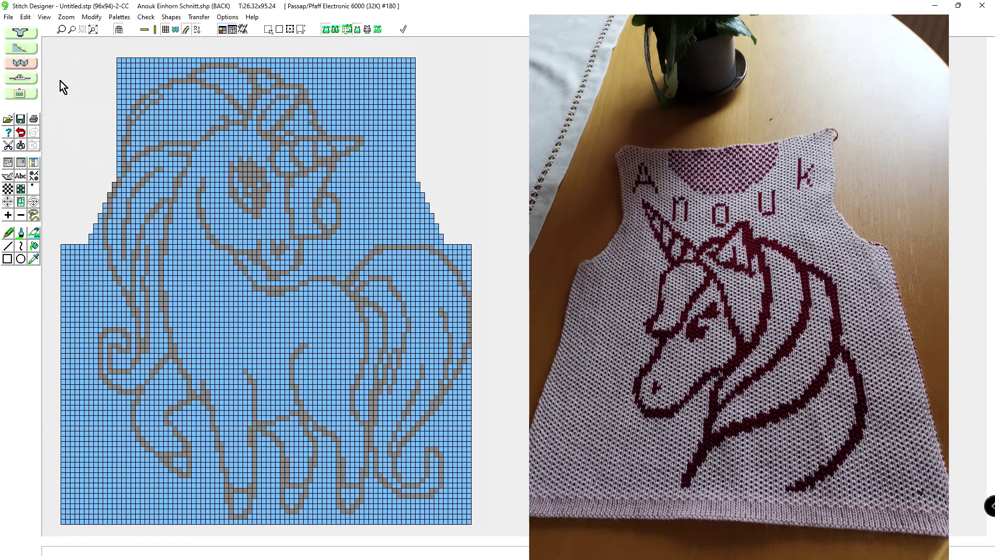
# Step: Switch to Original Pattern Drafting, discarding the stitch pattern and shape file changes, and remove the unicorn stitch pattern from the garment pieces
pyautogui.click(21, 52)
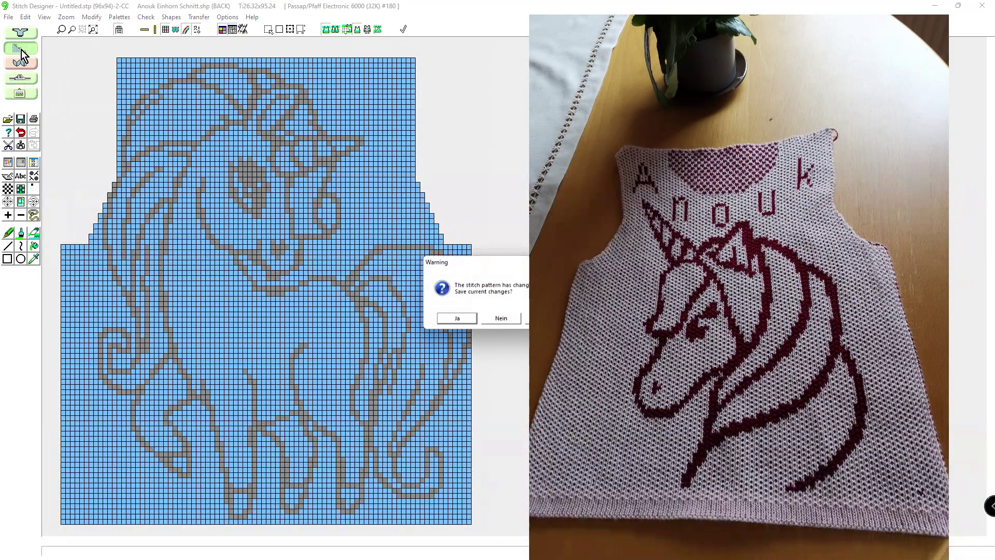
pyautogui.click(506, 319)
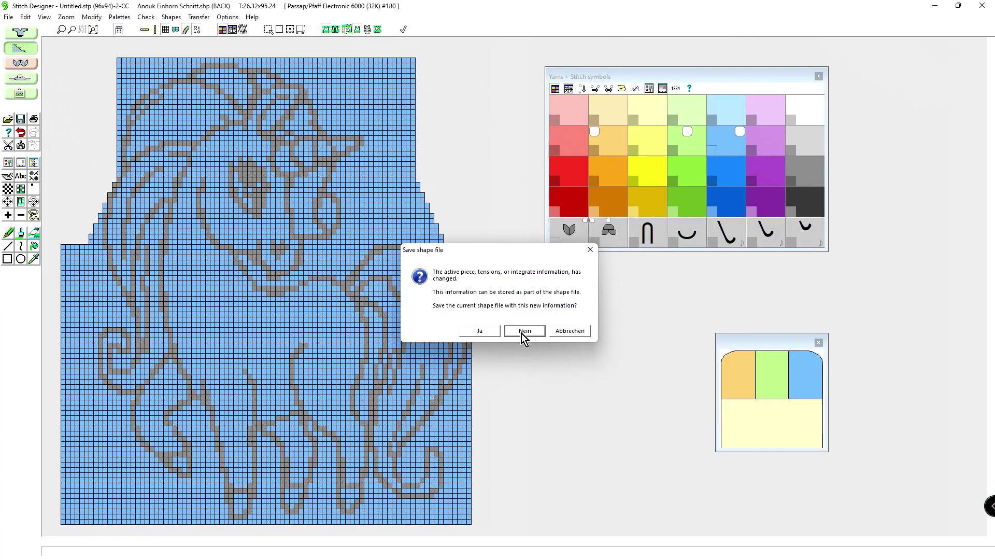
pyautogui.click(521, 333)
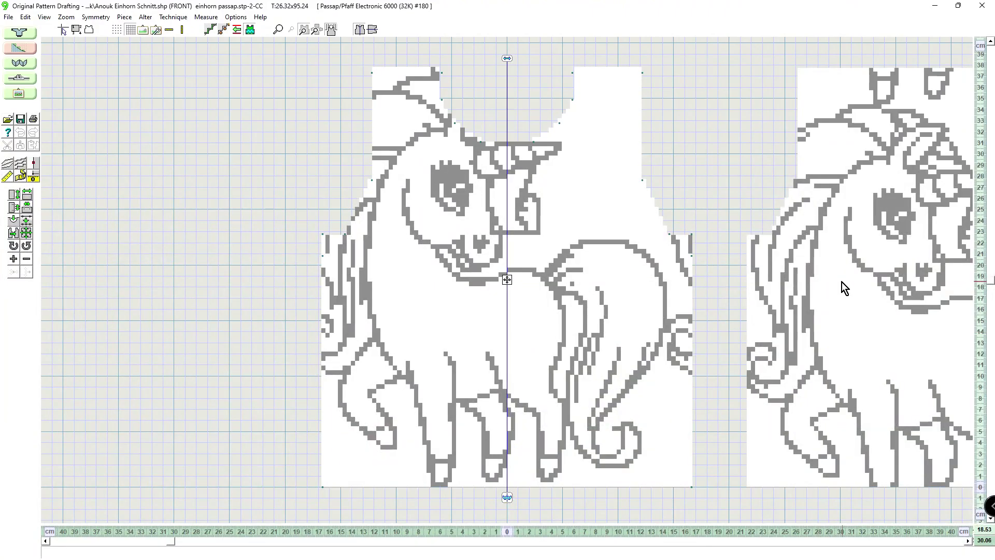
pyautogui.click(249, 31)
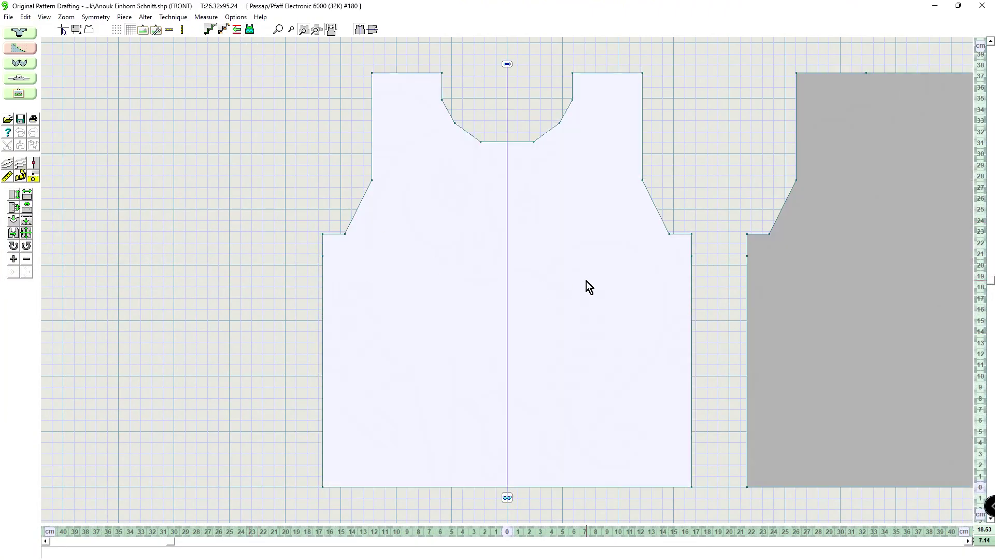
pyautogui.click(831, 258)
pyautogui.click(837, 256)
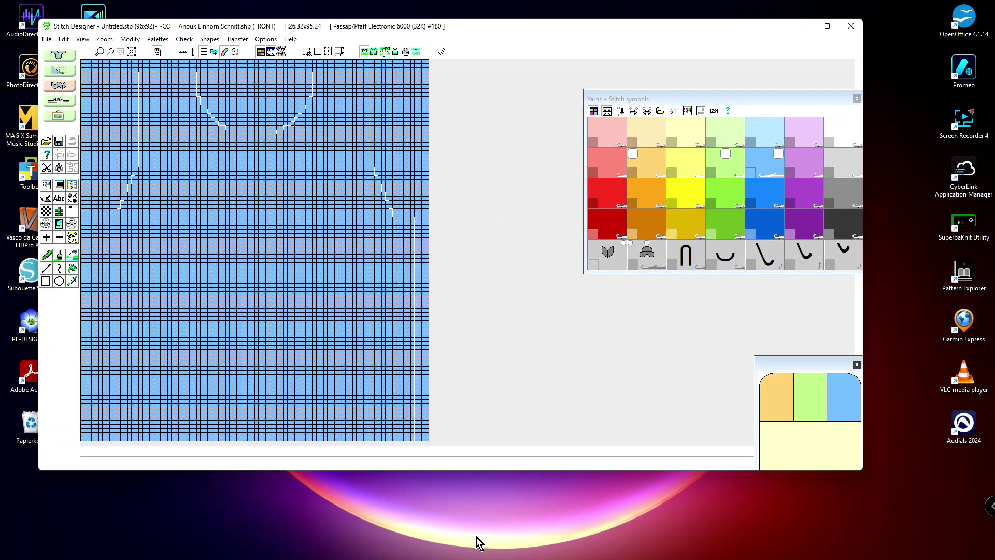
# Step: Import the unicorn head einhorn2.stp from the Einhorn folder as a single motif into the FRONT piece pattern
pyautogui.moveTo(496, 471); pyautogui.dragTo(497, 528)
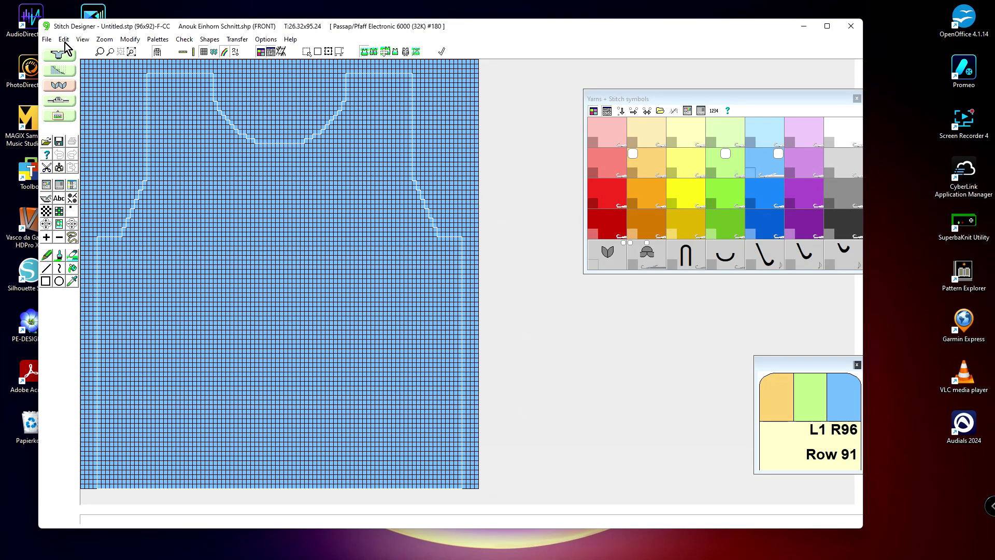
pyautogui.click(47, 39)
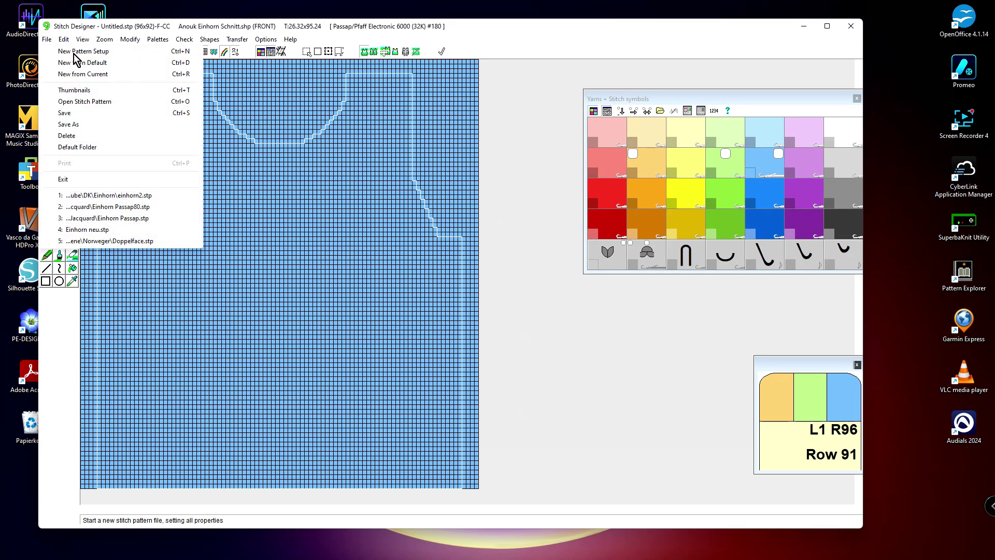
pyautogui.click(48, 40)
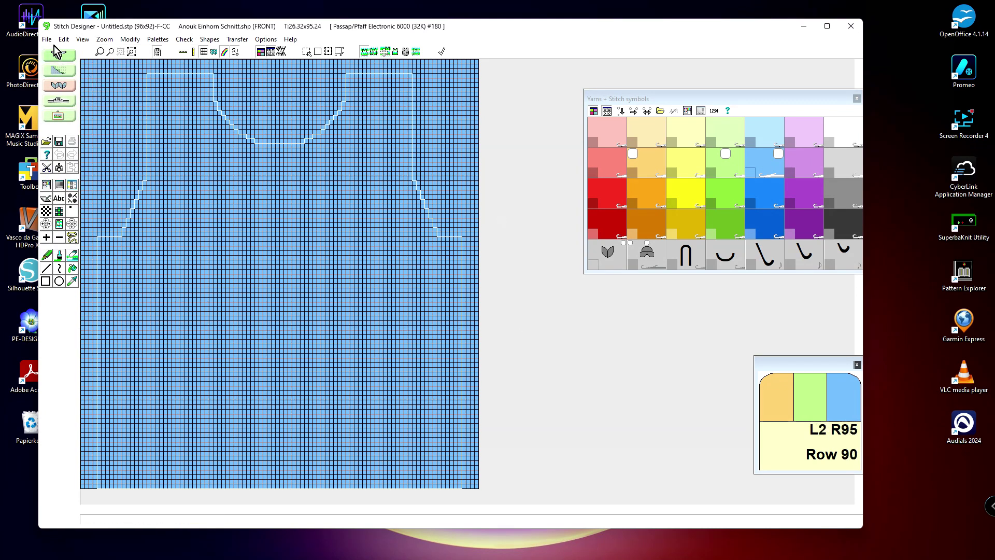
pyautogui.click(49, 40)
pyautogui.click(64, 39)
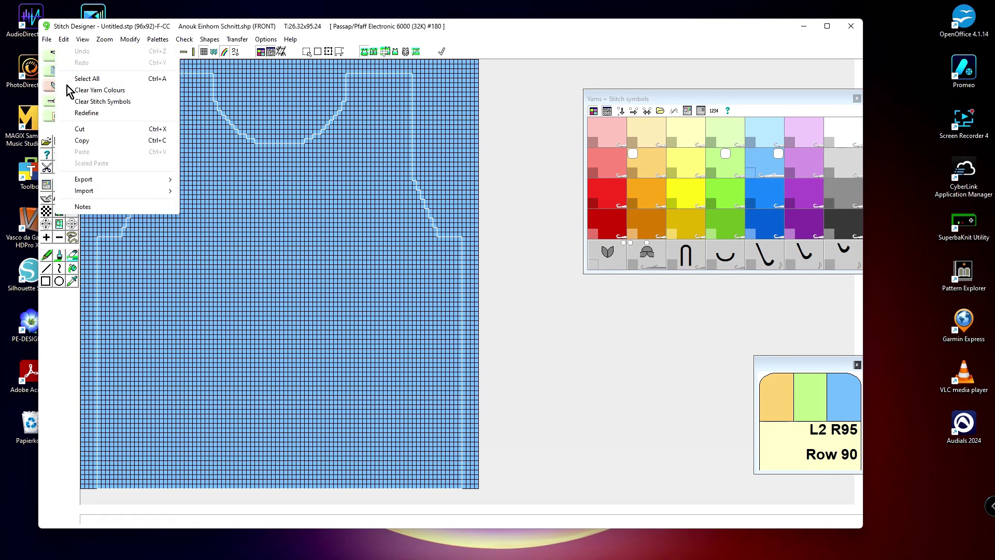
pyautogui.moveTo(95, 191)
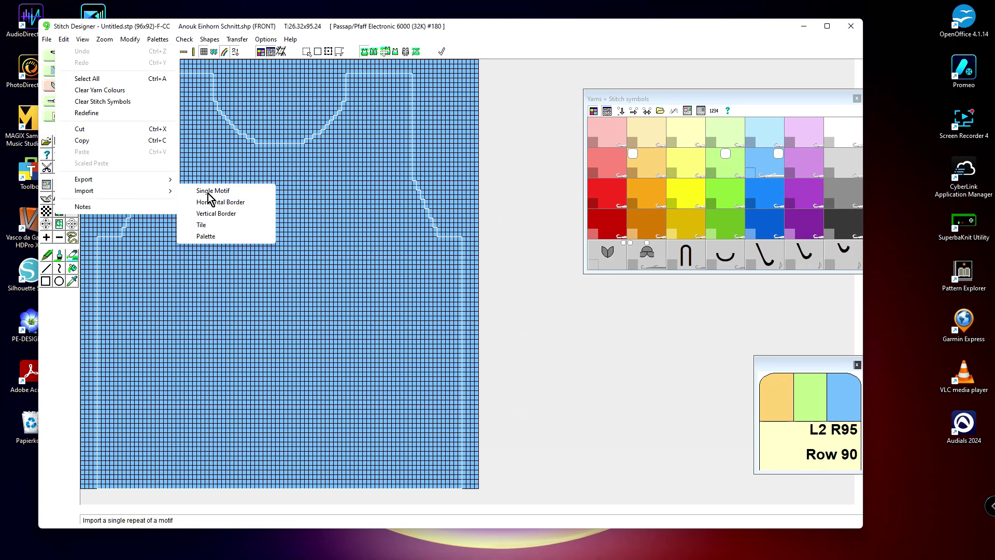
pyautogui.click(206, 196)
pyautogui.click(206, 158)
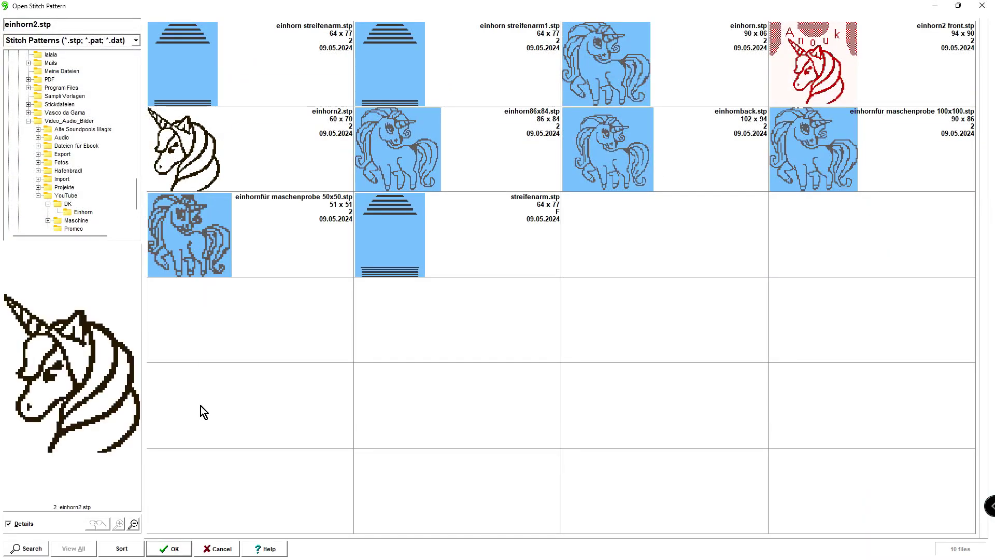
pyautogui.click(172, 552)
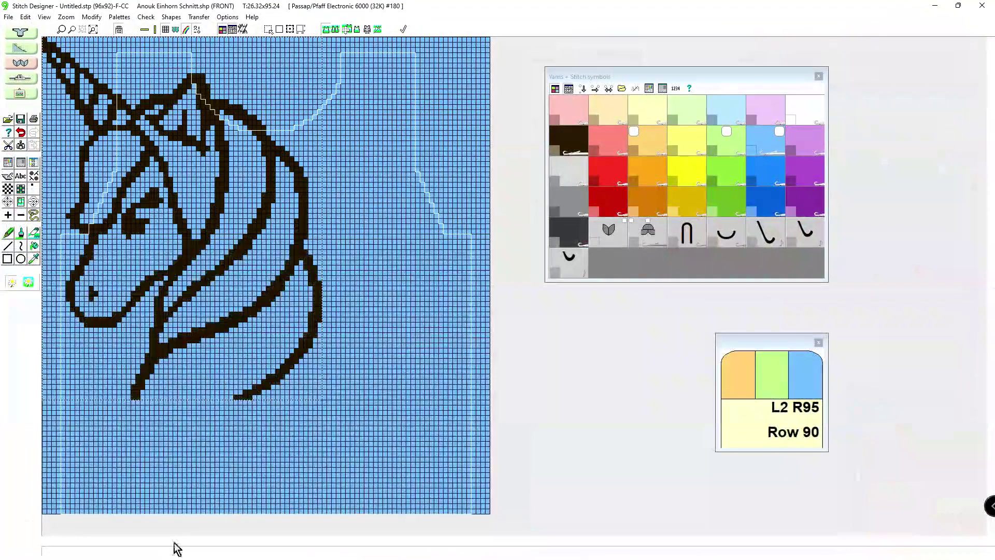
# Step: Place the unicorn head roughly centred in the front outline below the neckline, at the lower edge, and clear the selection
pyautogui.moveTo(291, 294); pyautogui.dragTo(394, 361)
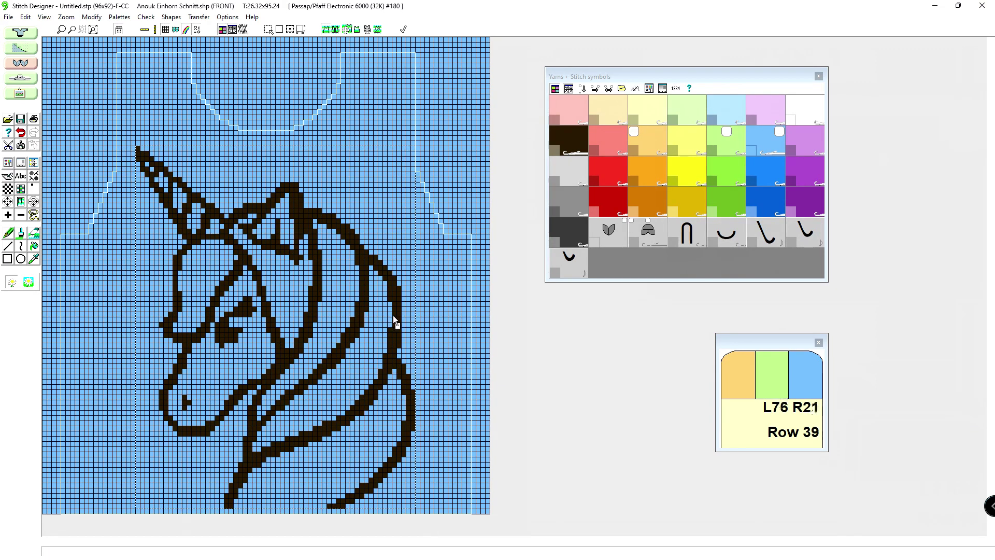
pyautogui.press('Escape')
pyautogui.hotkey('ctrl', 'z')
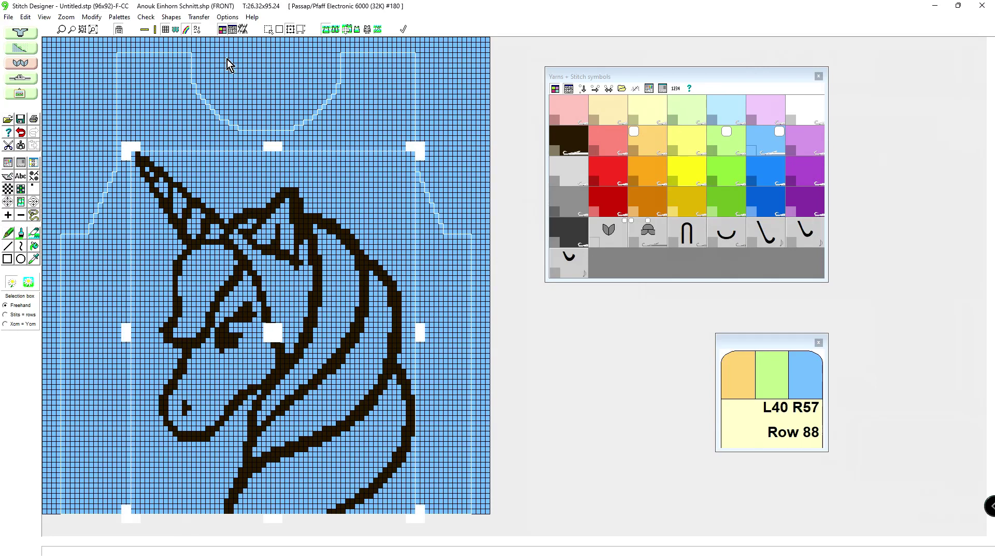
pyautogui.click(290, 31)
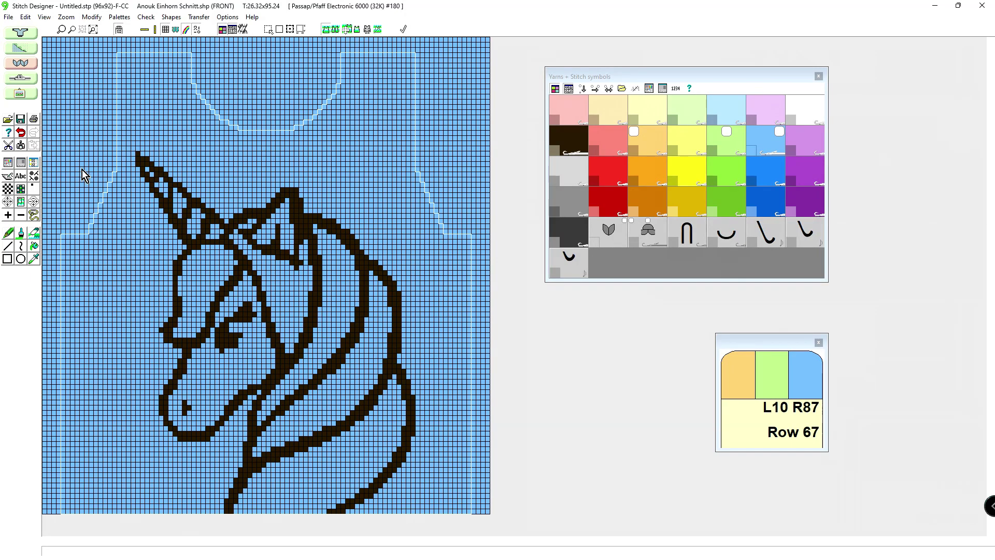
# Step: Start lettering over the front's neckline in bold Arial Black, size 10, with the wearer's first name in capitals
pyautogui.click(21, 176)
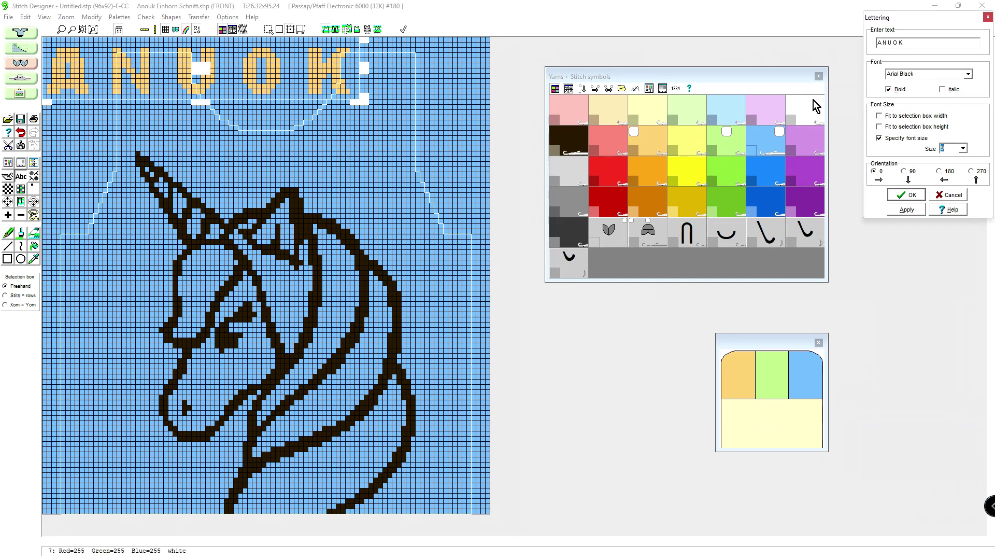
pyautogui.moveTo(917, 43); pyautogui.dragTo(875, 43)
pyautogui.write('A')
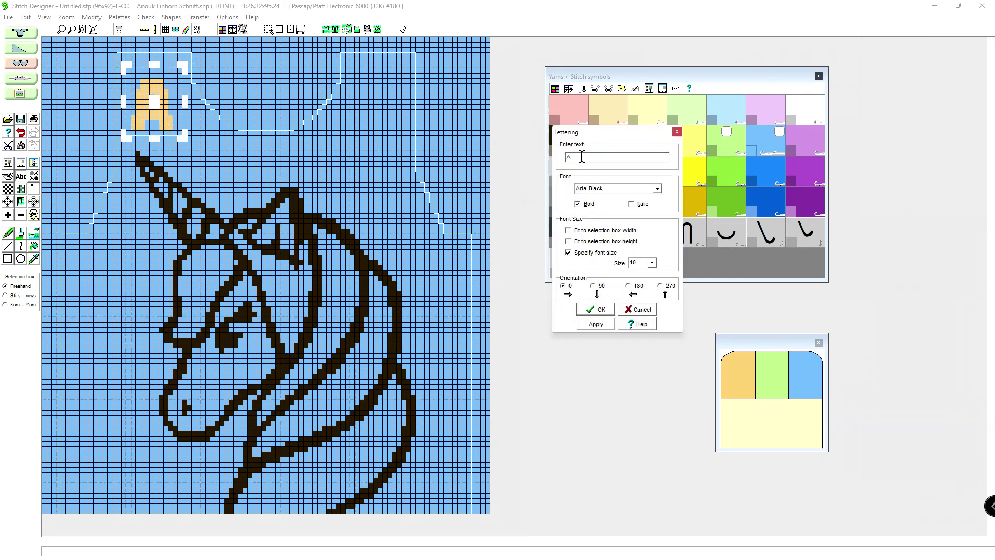
pyautogui.write('NU')
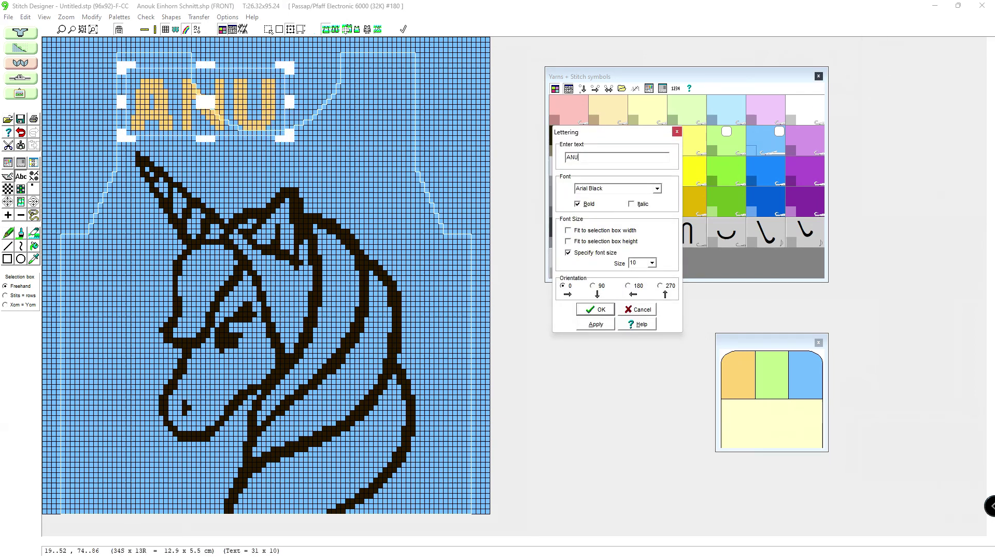
pyautogui.write('K')
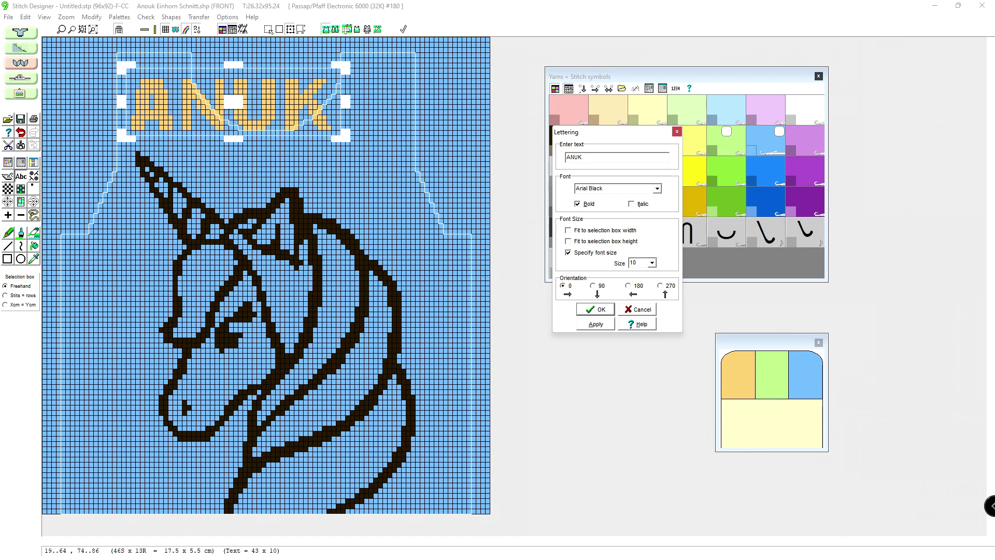
pyautogui.press('BackSpace')
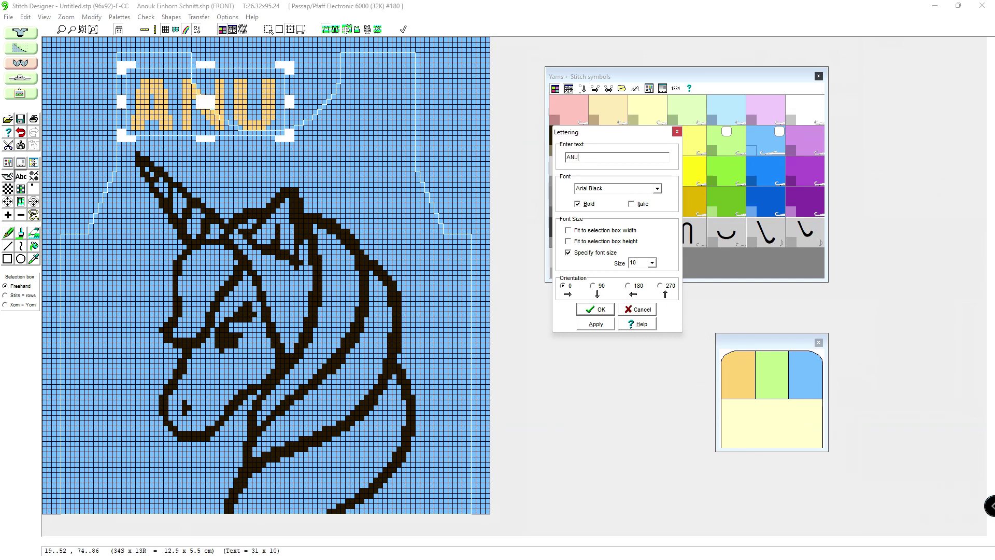
pyautogui.write('OK')
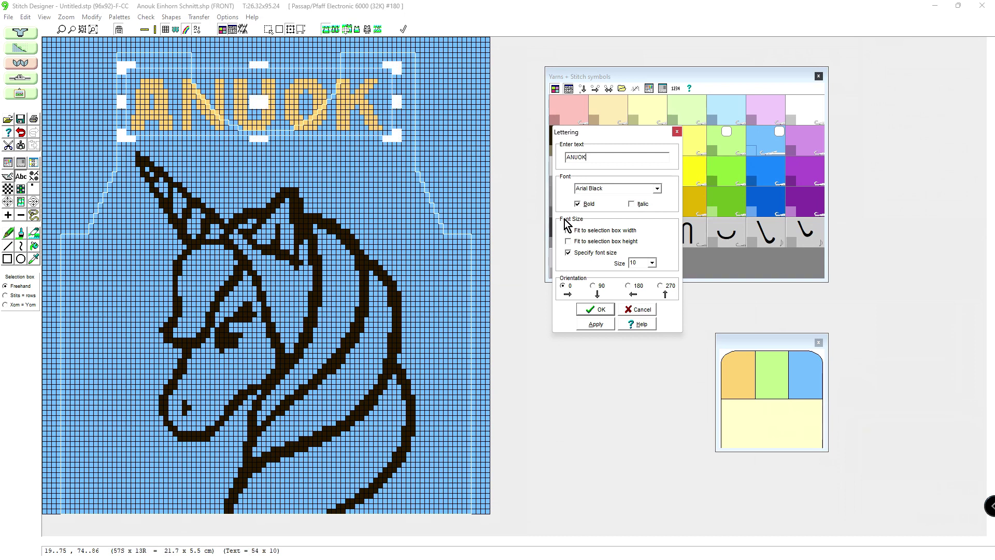
# Step: Rewrite the name lettering with only its first letter capitalised and place it above the unicorn head
pyautogui.press('BackSpace')
pyautogui.press('BackSpace')
pyautogui.press('BackSpace')
pyautogui.press('BackSpace')
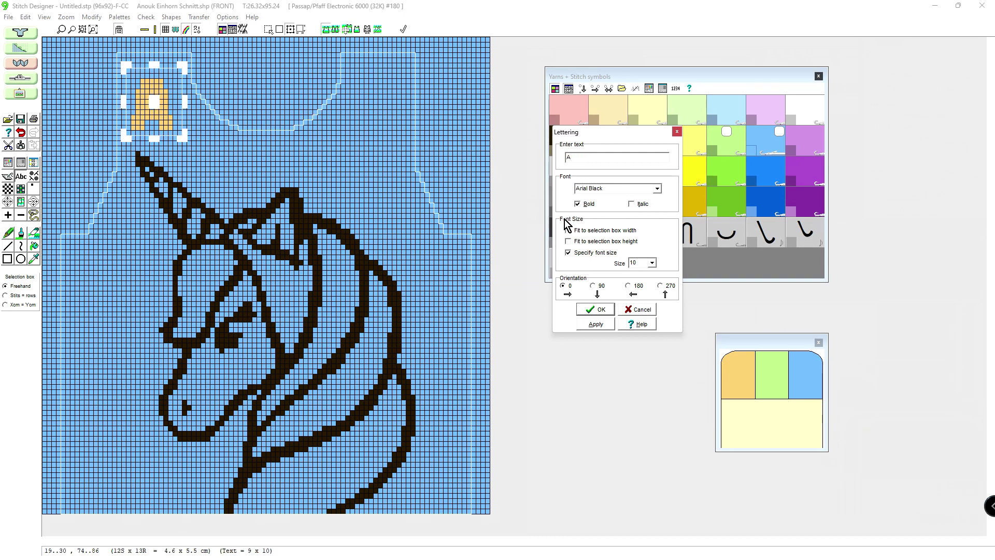
pyautogui.write('n')
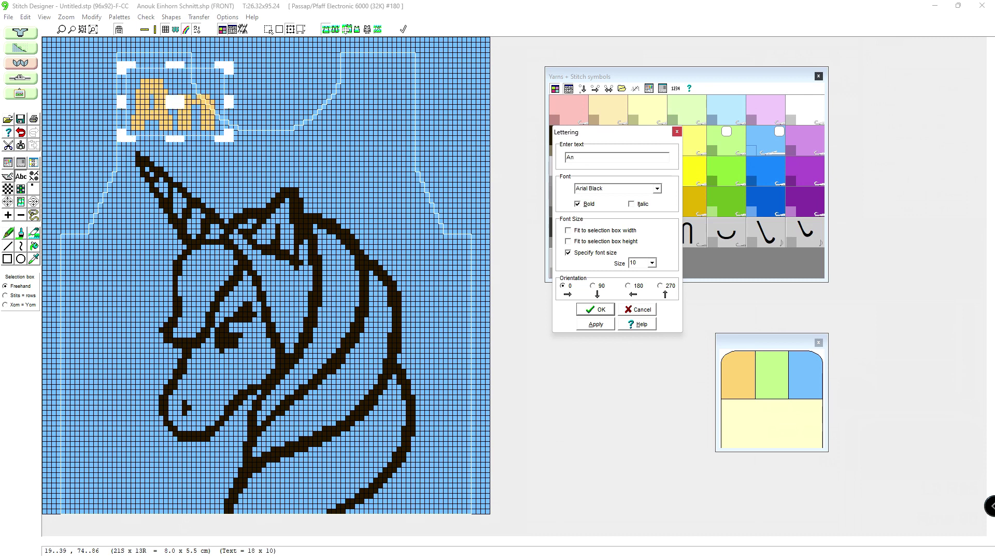
pyautogui.write('uok')
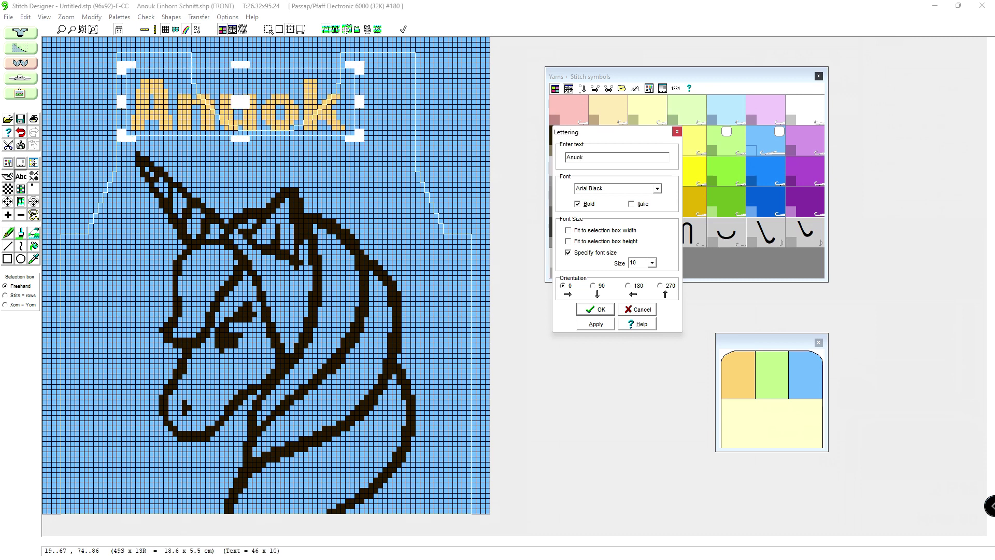
pyautogui.click(592, 313)
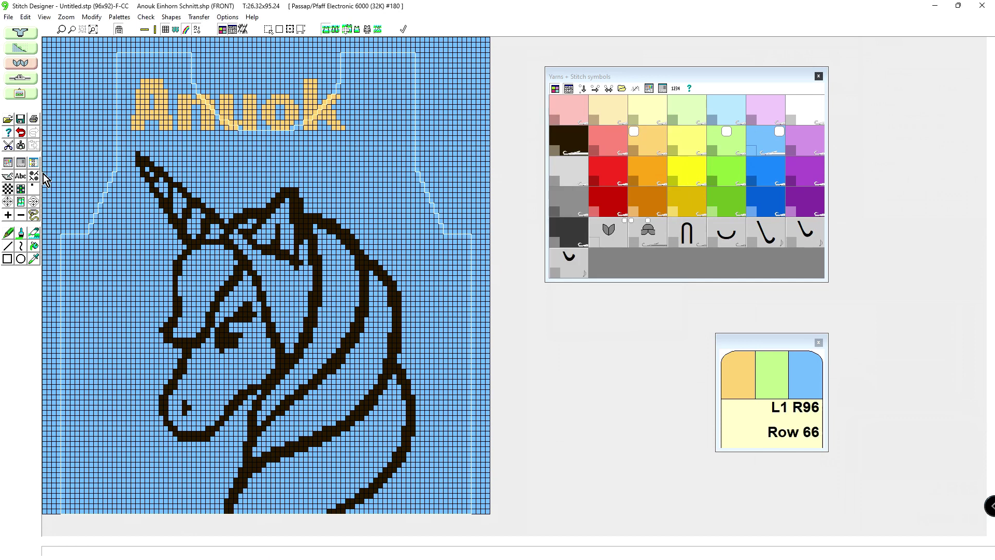
# Step: Move the letters of the name individually into an arc following the neckline, with the first and last letters on the shoulders
pyautogui.click(32, 216)
pyautogui.moveTo(169, 148)
pyautogui.mouseDown()
pyautogui.moveTo(208, 117)
pyautogui.moveTo(226, 174)
pyautogui.mouseUp()
pyautogui.click(171, 129)
pyautogui.moveTo(171, 129); pyautogui.dragTo(162, 114)
pyautogui.moveTo(200, 169); pyautogui.dragTo(181, 148)
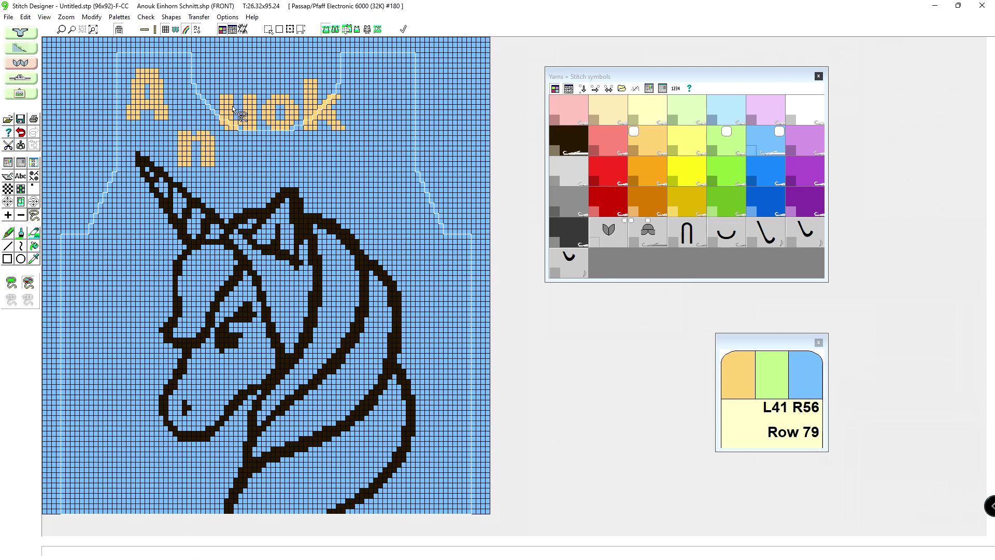
pyautogui.moveTo(233, 109); pyautogui.dragTo(248, 164)
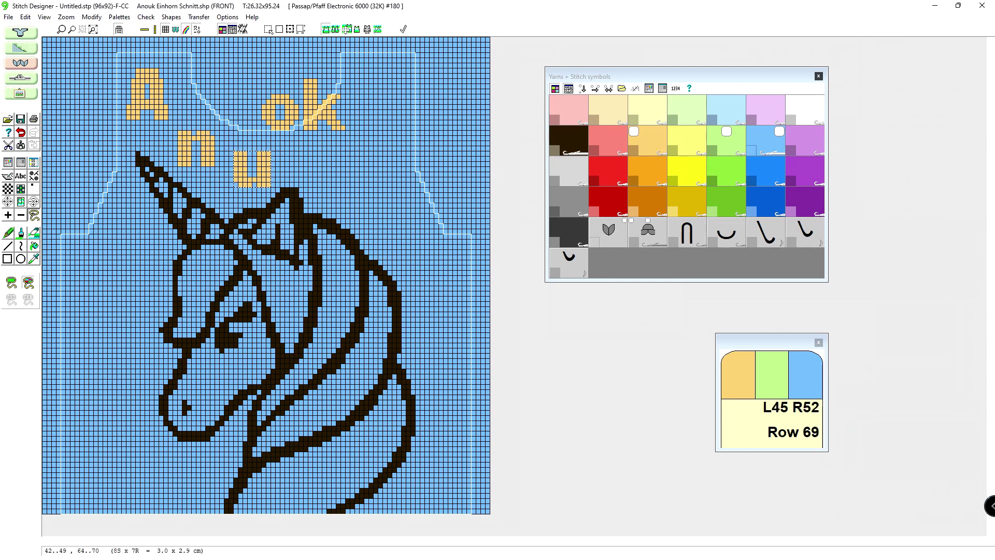
pyautogui.moveTo(277, 122); pyautogui.dragTo(305, 169)
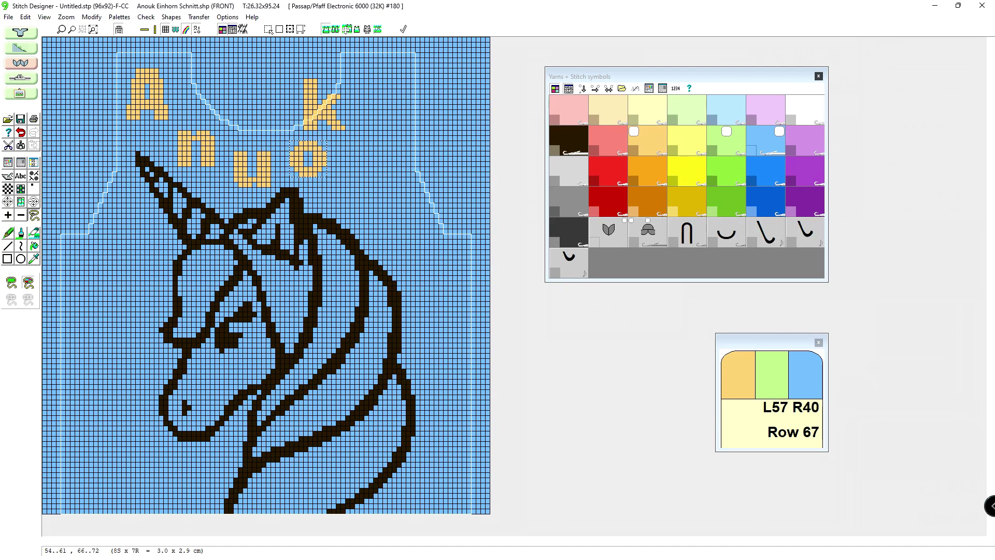
pyautogui.moveTo(313, 101); pyautogui.dragTo(361, 91)
pyautogui.moveTo(324, 164); pyautogui.dragTo(338, 153)
pyautogui.moveTo(263, 173); pyautogui.dragTo(278, 174)
pyautogui.moveTo(206, 148); pyautogui.dragTo(212, 148)
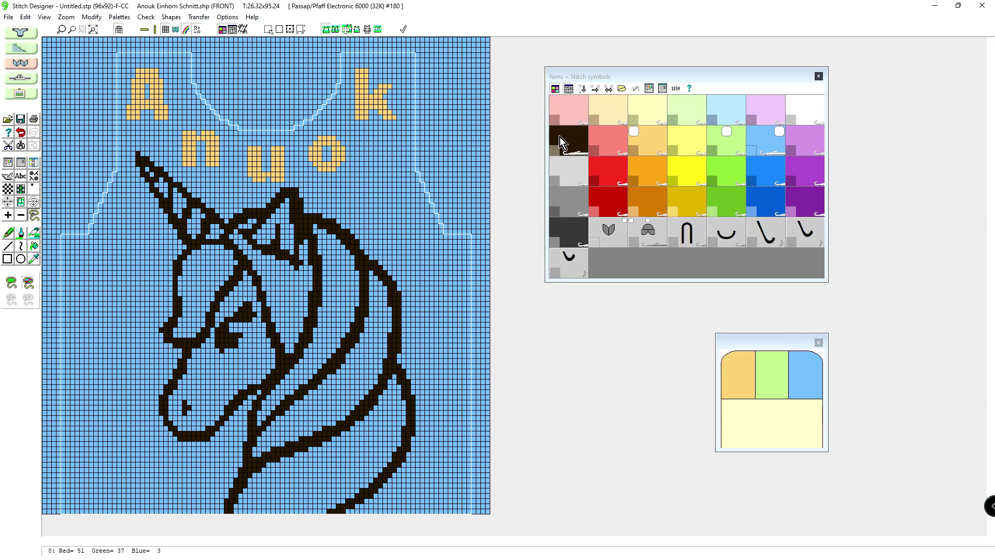
# Step: Replace the near-black of the unicorn head and the light orange of the lettering with dark red
pyautogui.click(584, 135)
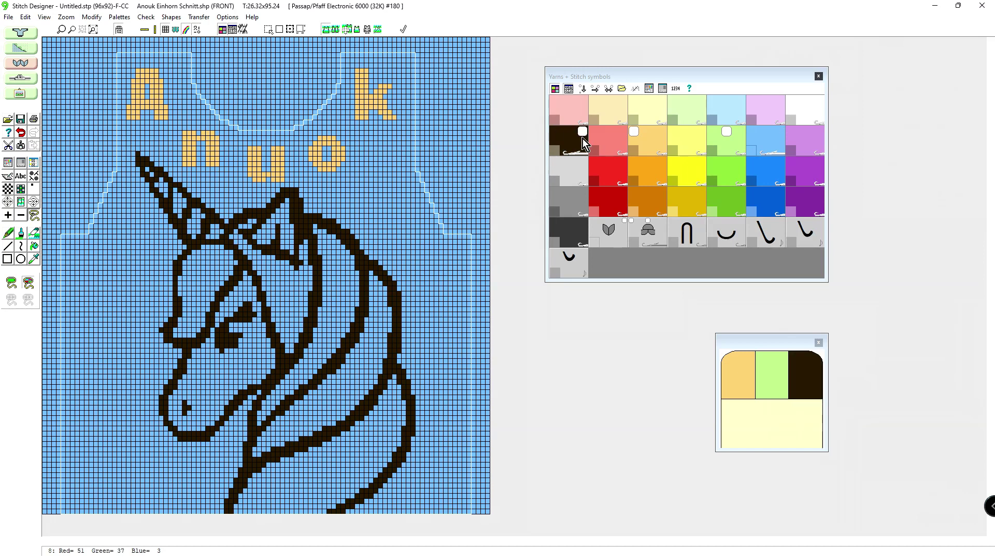
pyautogui.click(595, 194)
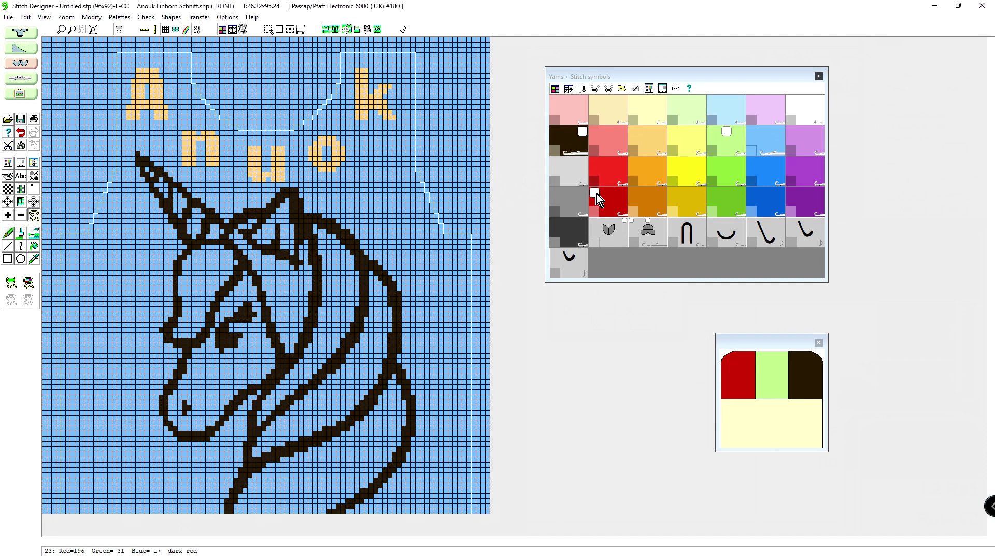
pyautogui.click(597, 90)
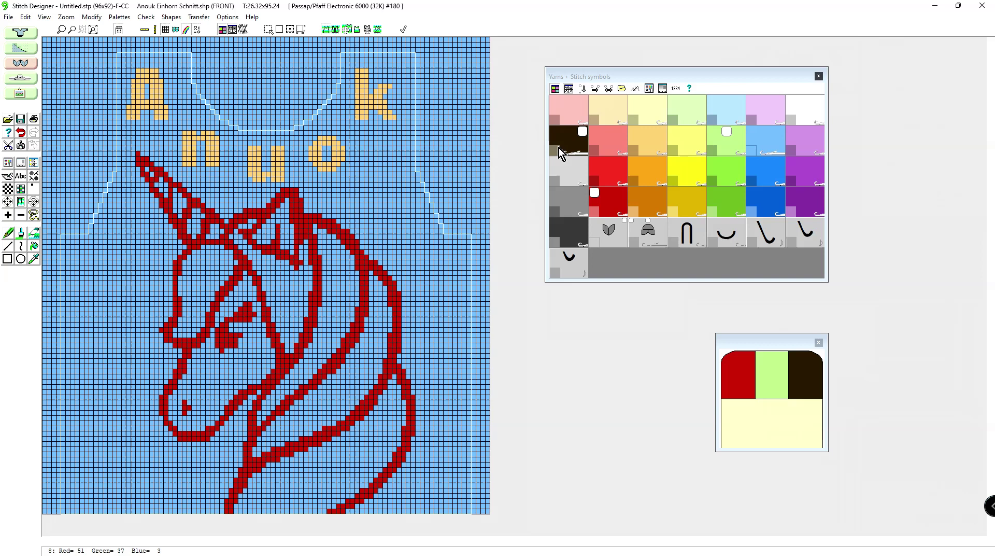
pyautogui.click(33, 259)
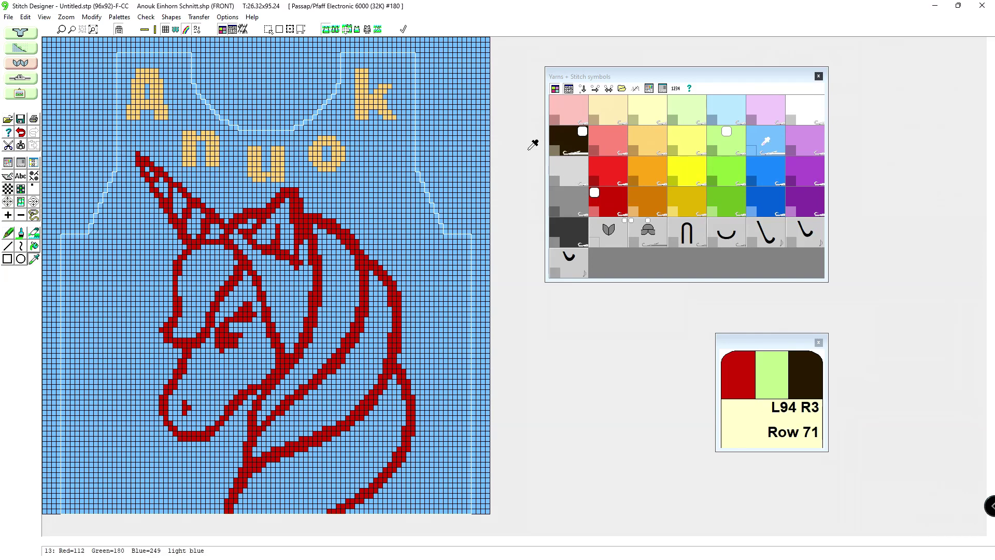
pyautogui.click(661, 130)
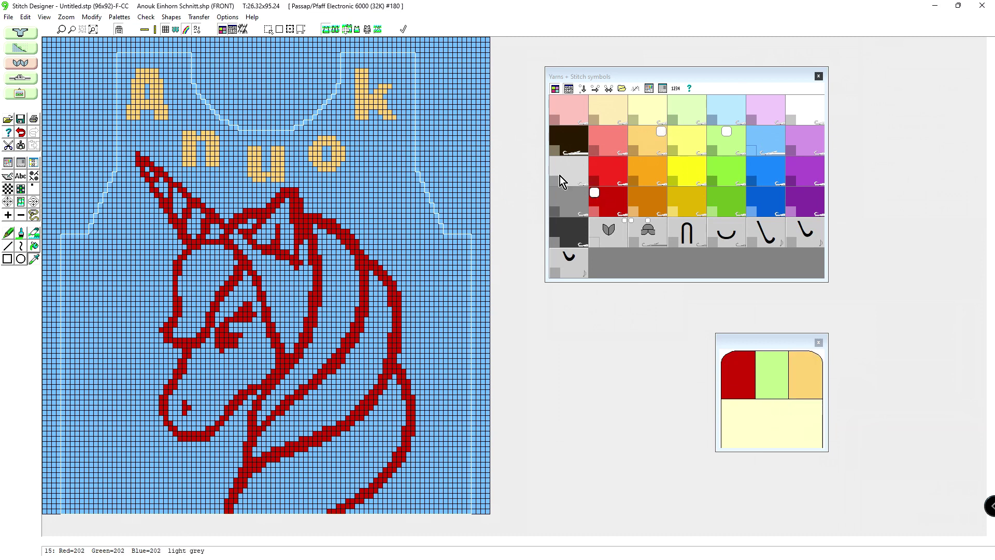
pyautogui.click(595, 89)
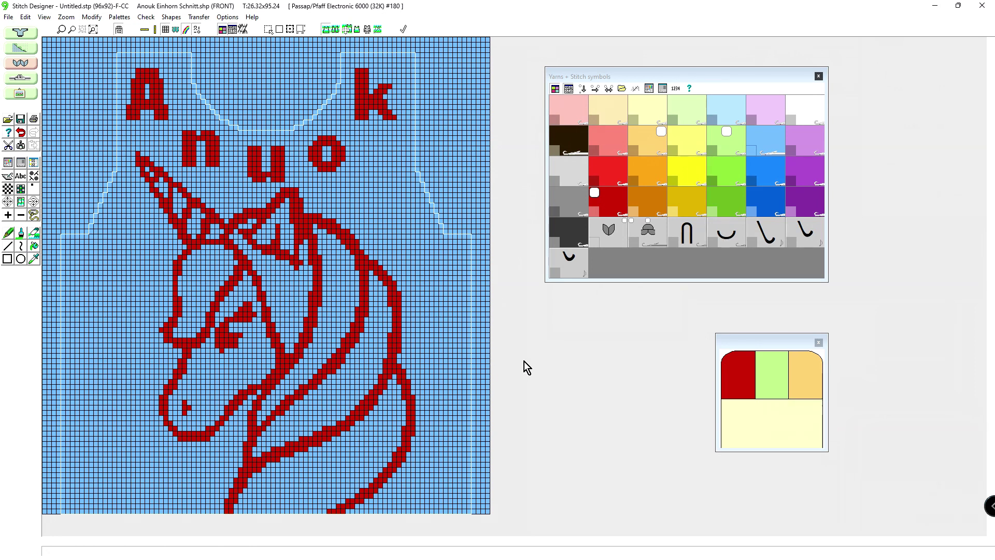
pyautogui.click(818, 77)
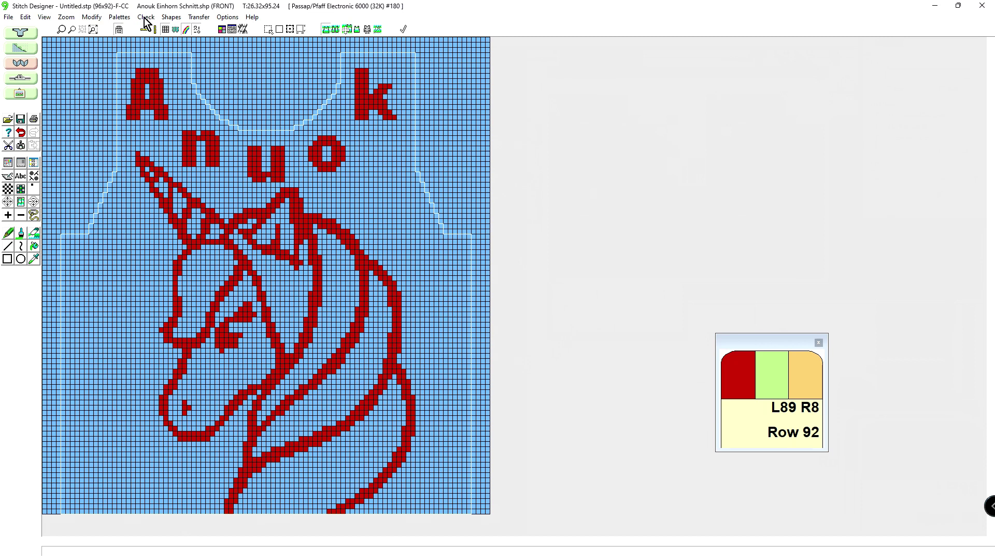
# Step: Save the pattern as Cut and Sew and apply Cut and Sew to the FRONT piece with bird's-eye outside and border size 0
pyautogui.click(171, 17)
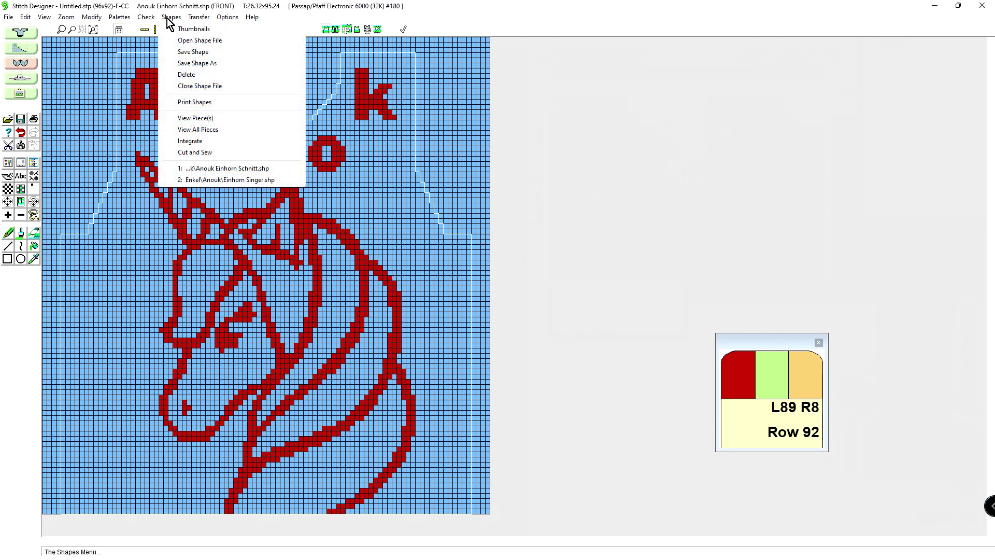
pyautogui.click(179, 153)
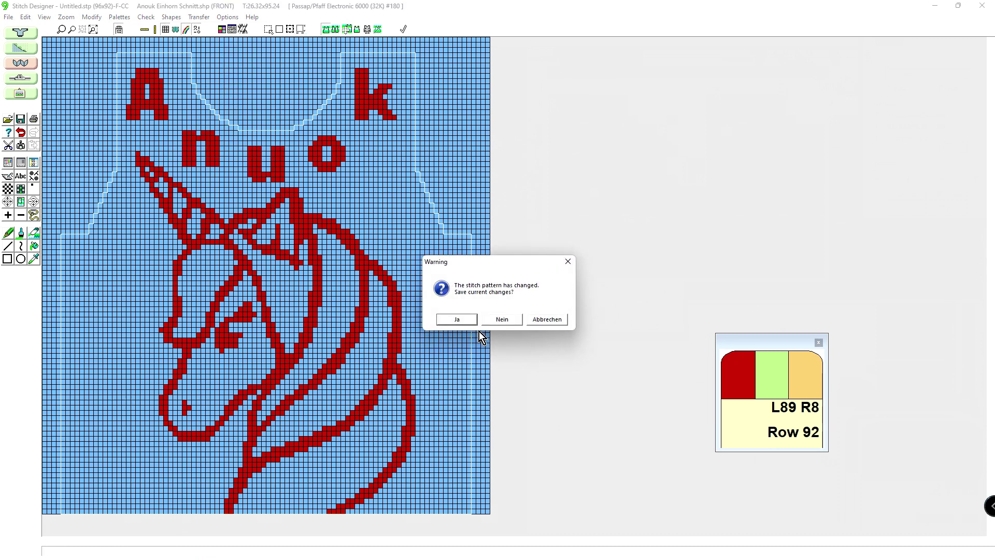
pyautogui.click(464, 319)
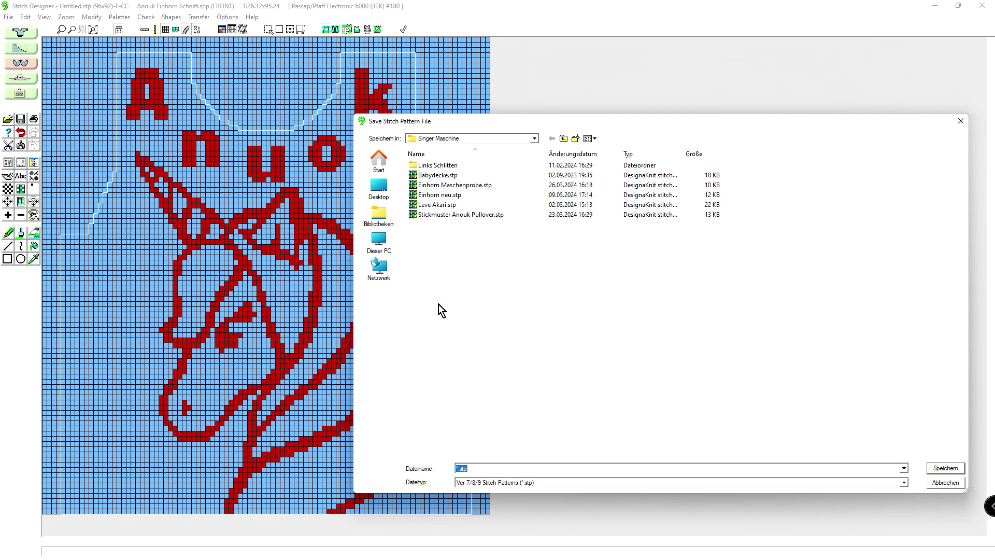
pyautogui.write('Cut and Sew')
pyautogui.click(948, 467)
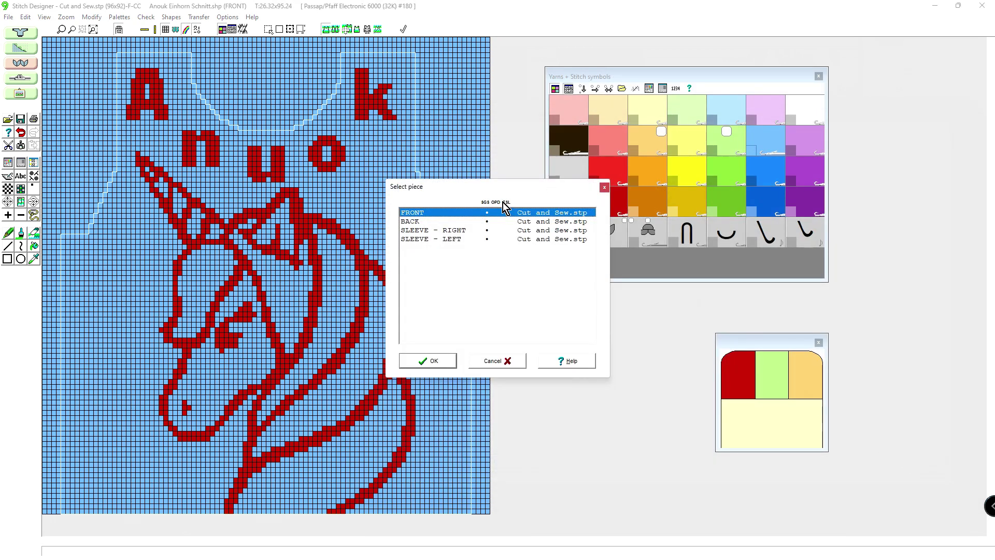
pyautogui.click(428, 359)
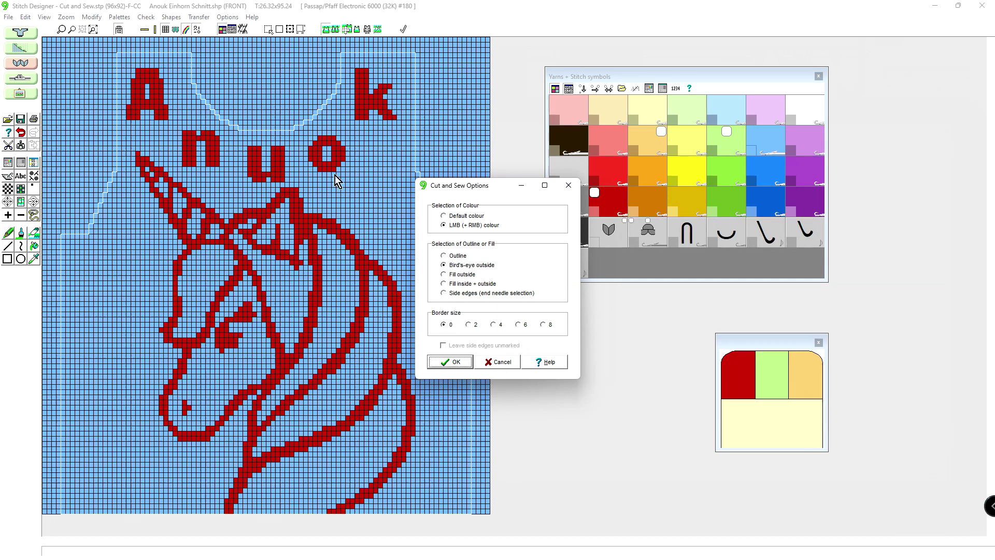
pyautogui.click(458, 363)
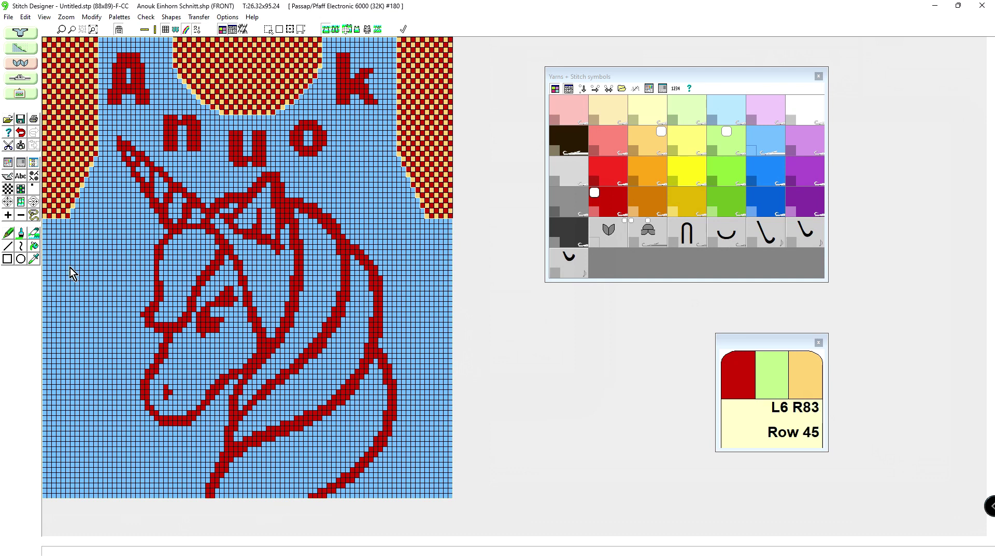
# Step: Replace the light orange in the bird's-eye areas outside the front outline with light blue
pyautogui.click(34, 259)
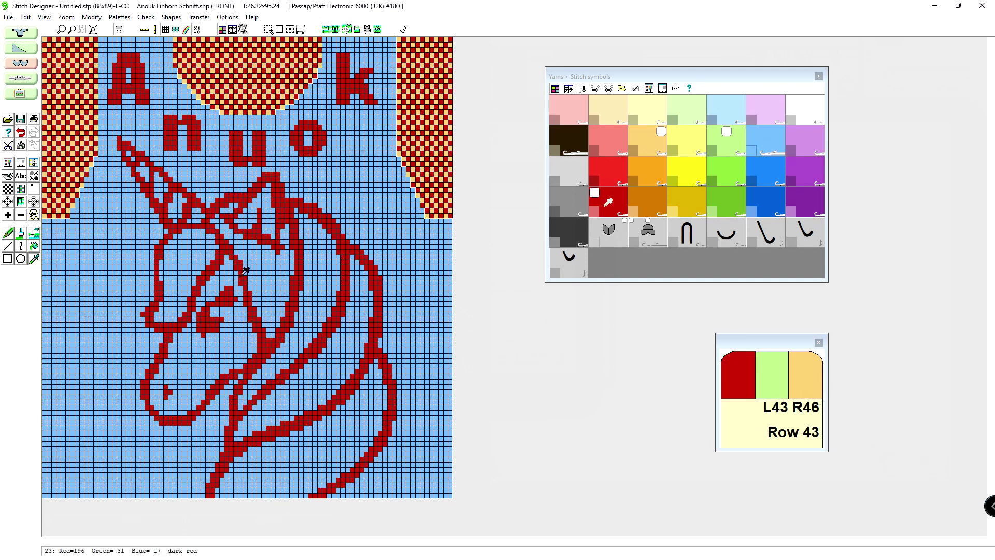
pyautogui.click(779, 132)
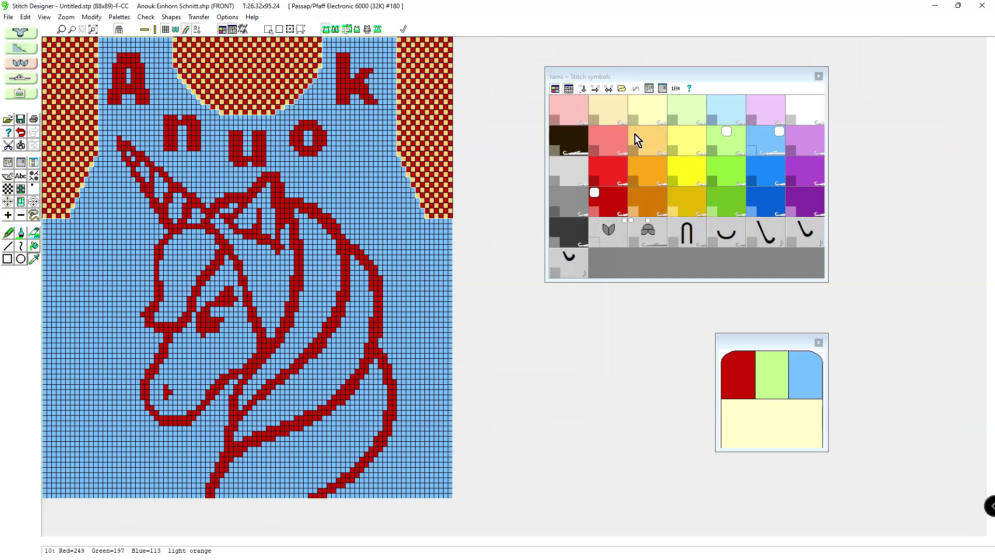
pyautogui.click(760, 136)
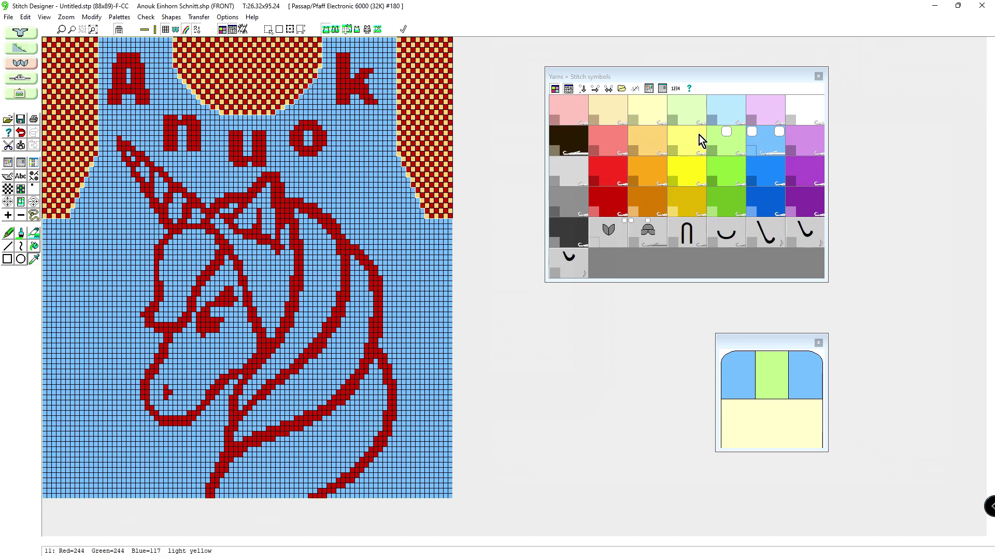
pyautogui.click(657, 134)
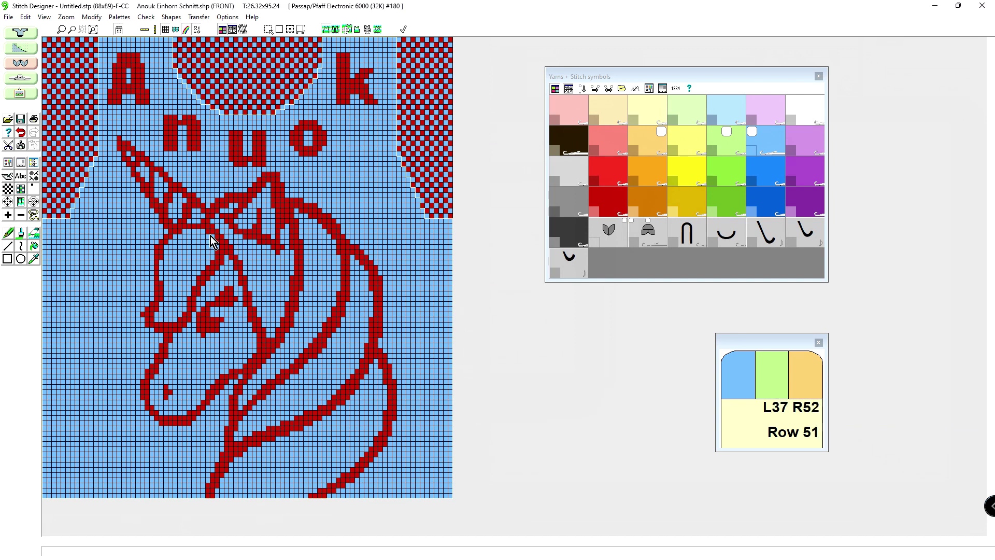
# Step: Save the cut-and-sew pattern over the existing Cut and Sew.stp in the Singer Maschine folder
pyautogui.click(8, 17)
pyautogui.click(7, 18)
pyautogui.click(20, 120)
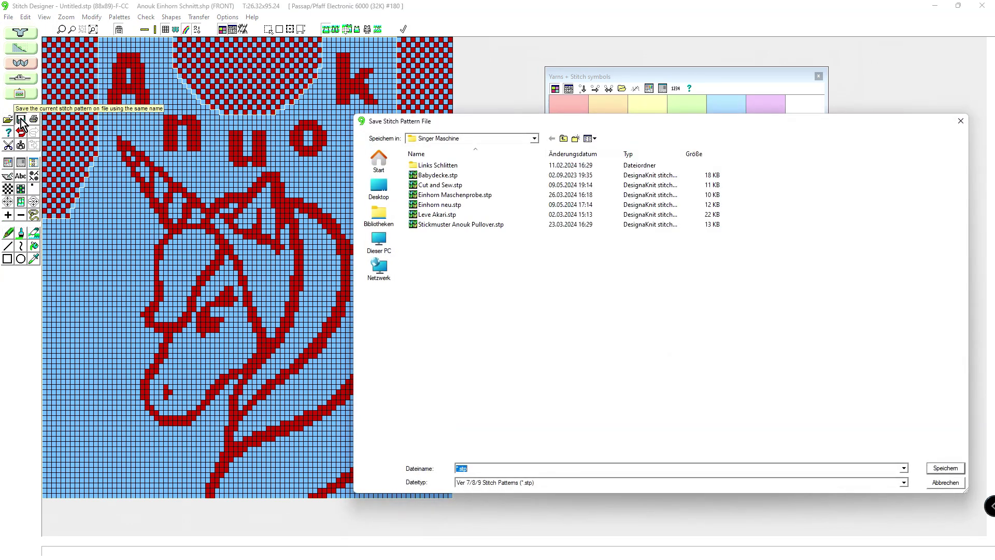
pyautogui.click(441, 187)
pyautogui.click(936, 469)
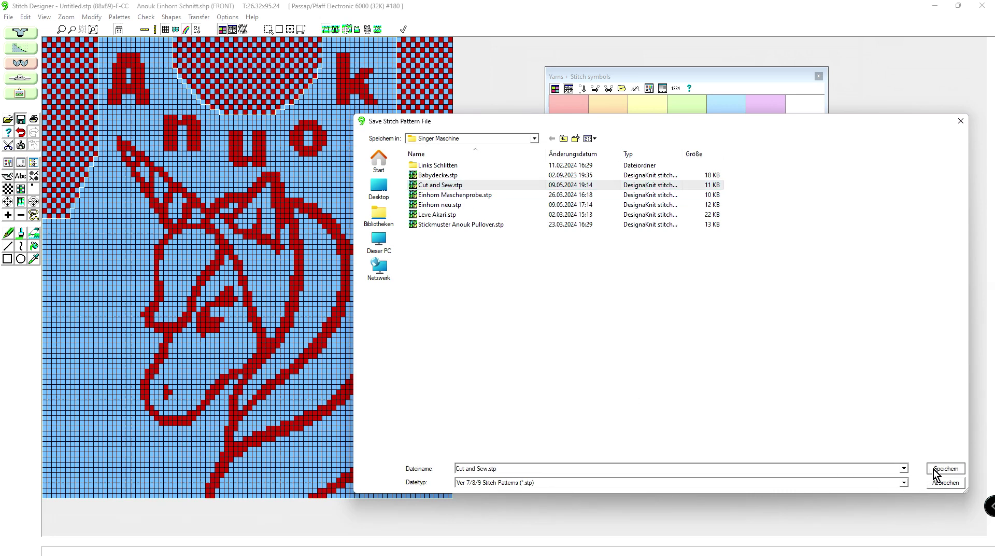
pyautogui.click(525, 288)
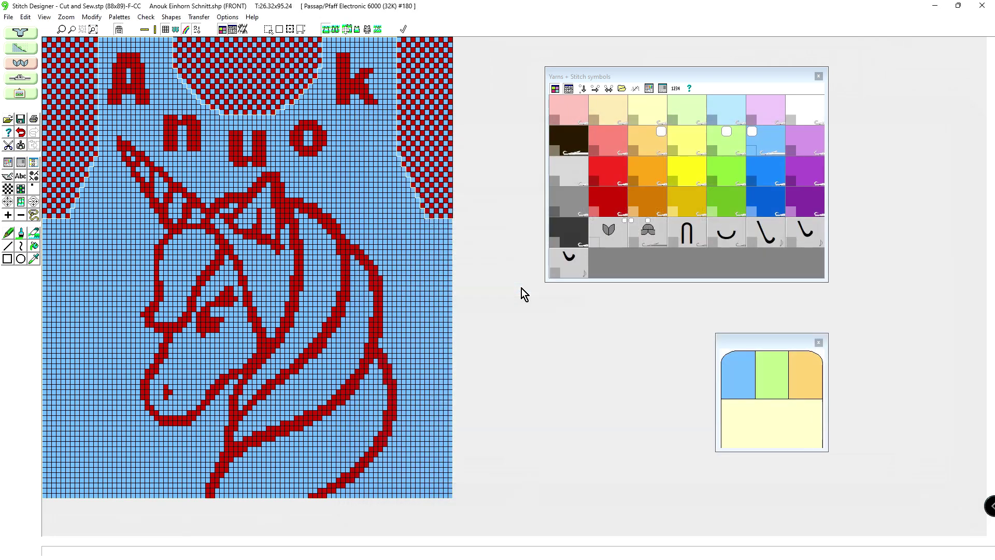
# Step: Switch to Interactive Knitting, storing the changed piece information in the current shape file
pyautogui.click(18, 83)
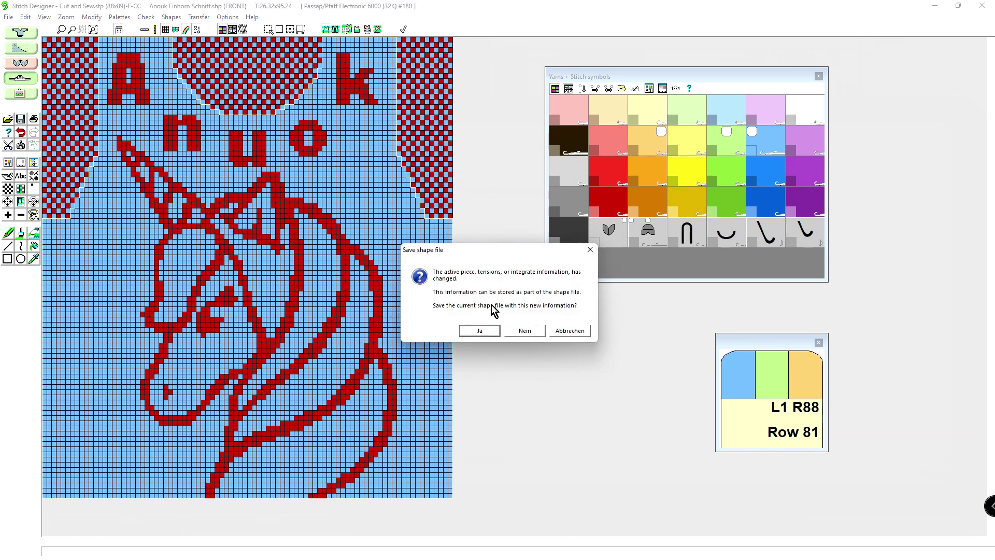
pyautogui.click(478, 331)
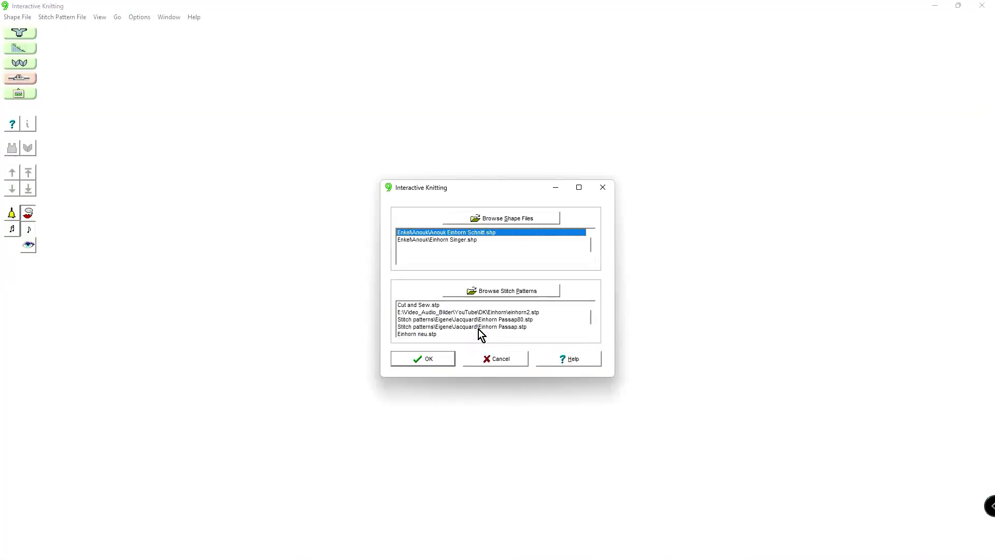
pyautogui.moveTo(419, 191); pyautogui.dragTo(201, 113)
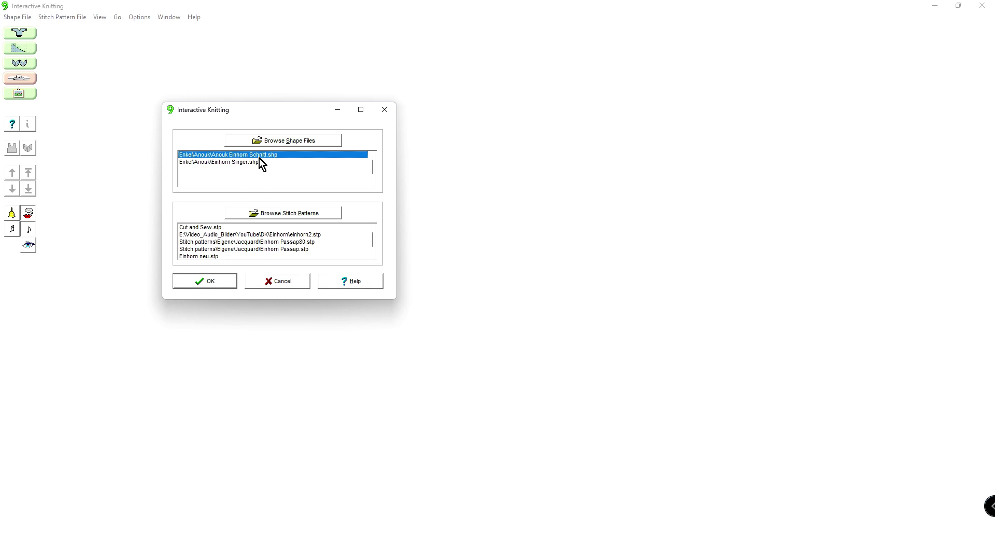
# Step: Try to open the stitch pattern Cut and Sew.stp for interactive knitting
pyautogui.click(190, 228)
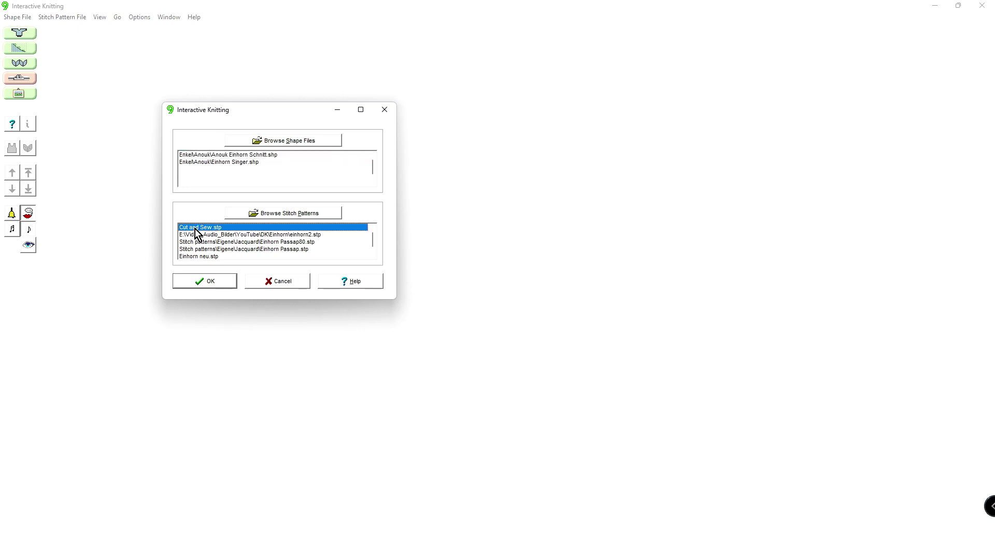
pyautogui.click(200, 281)
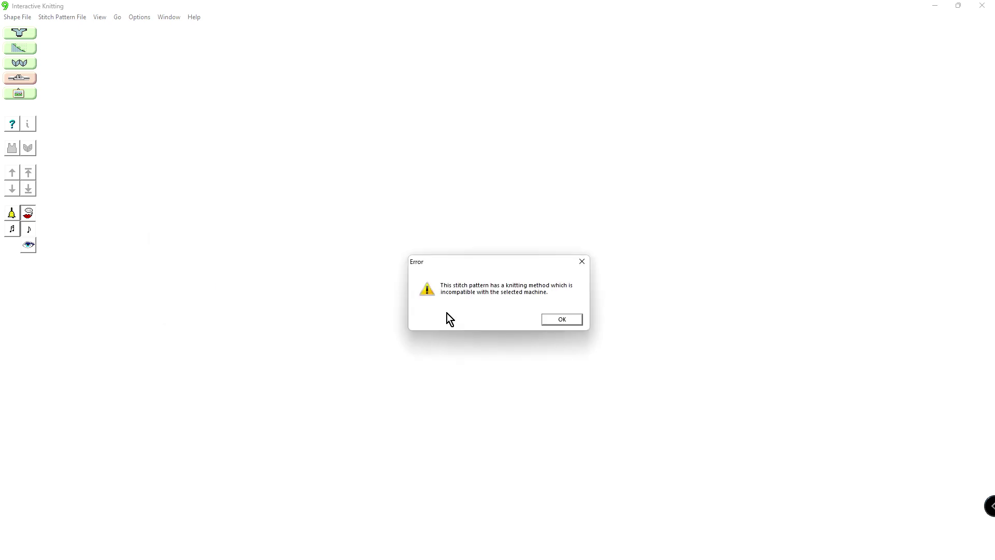
pyautogui.click(574, 317)
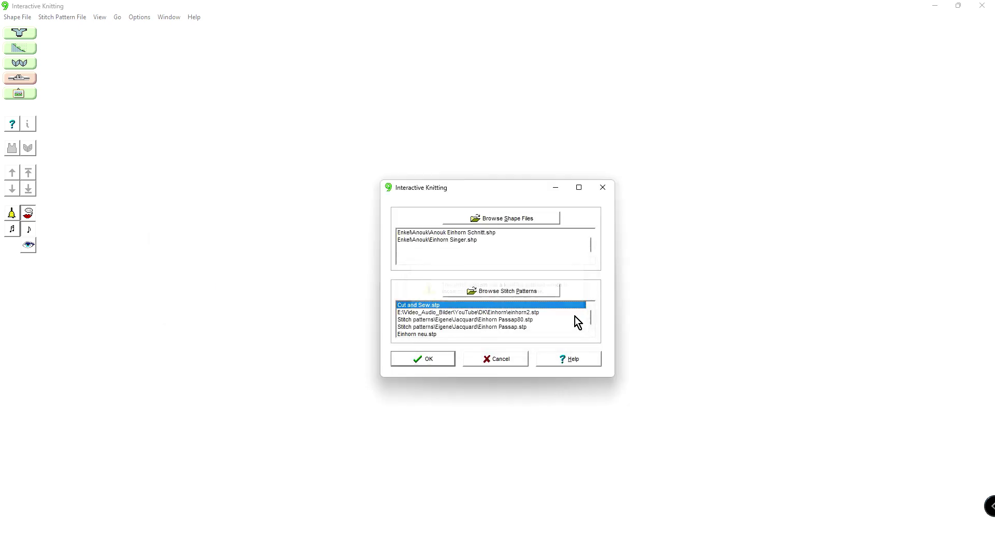
pyautogui.click(427, 360)
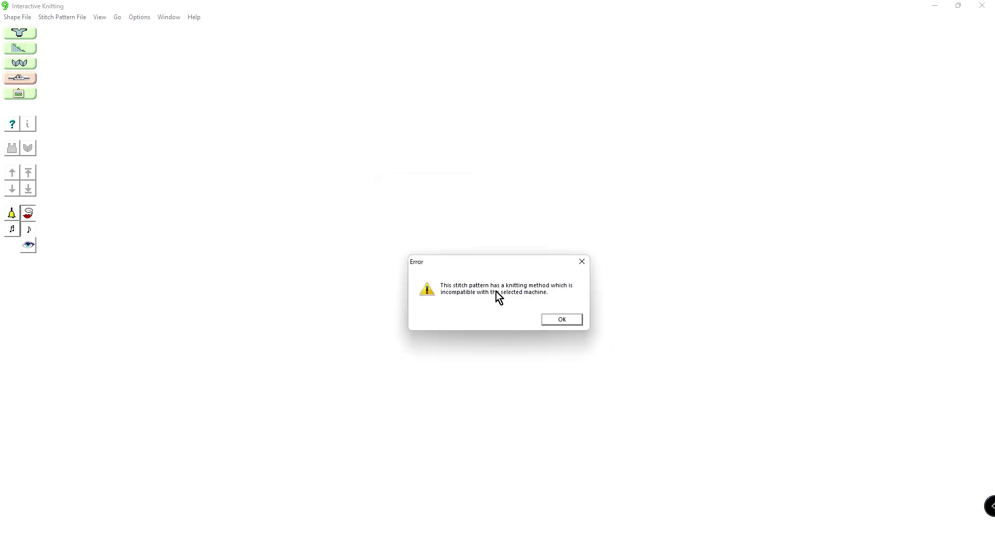
pyautogui.click(561, 320)
pyautogui.click(486, 356)
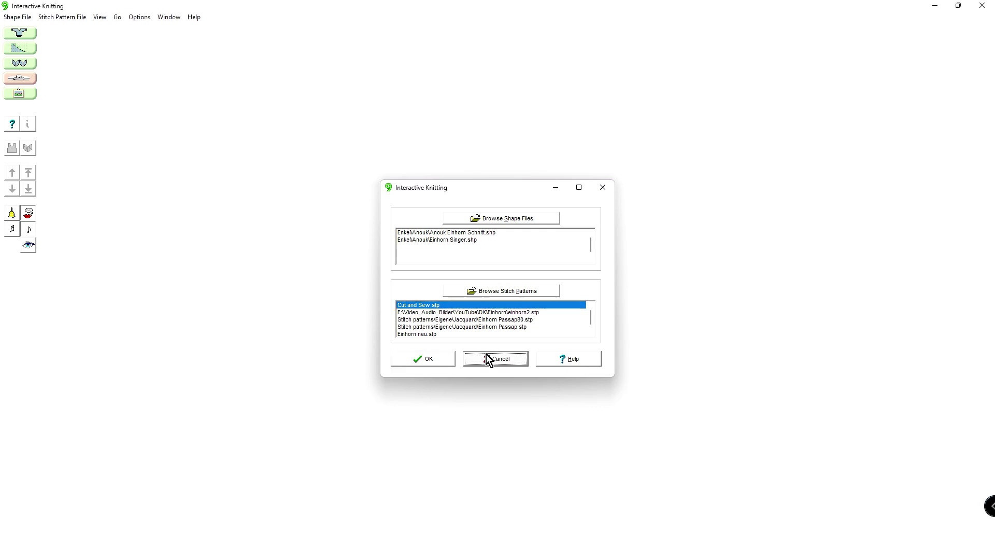
# Step: Return to Stitch Designer and set the knitting method of Cut and Sew.stp to 2-colour Jacquard in the machine knit options
pyautogui.click(15, 64)
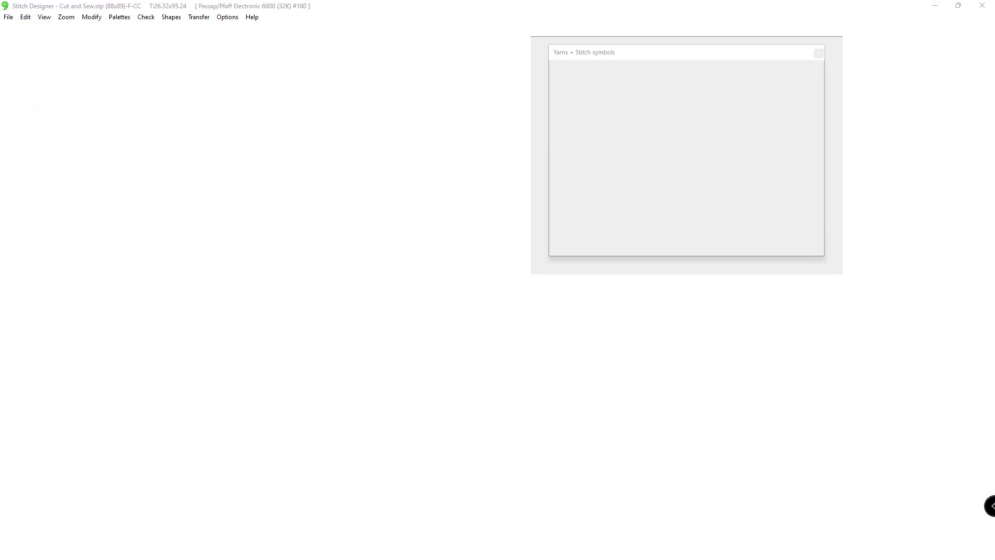
pyautogui.click(227, 17)
pyautogui.click(236, 27)
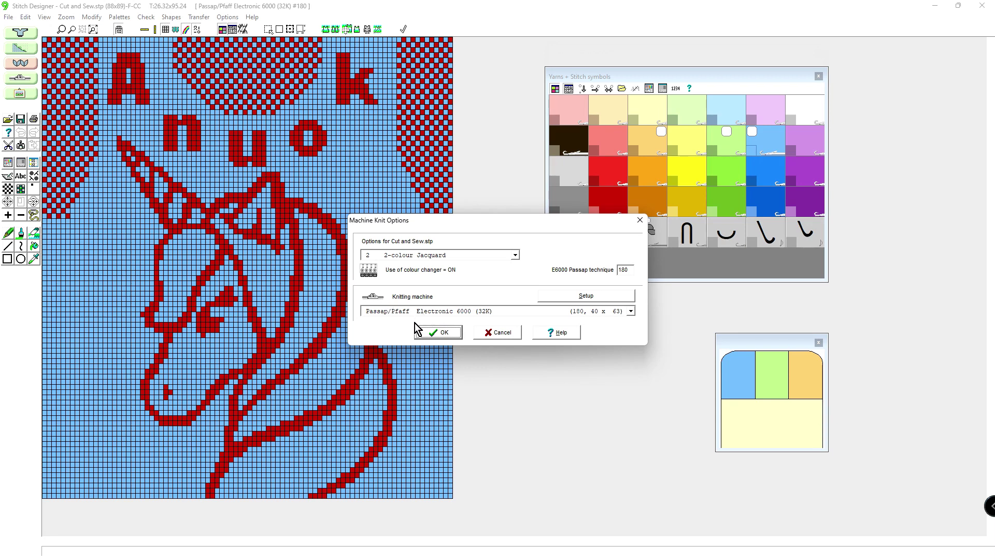
pyautogui.click(427, 337)
pyautogui.click(439, 332)
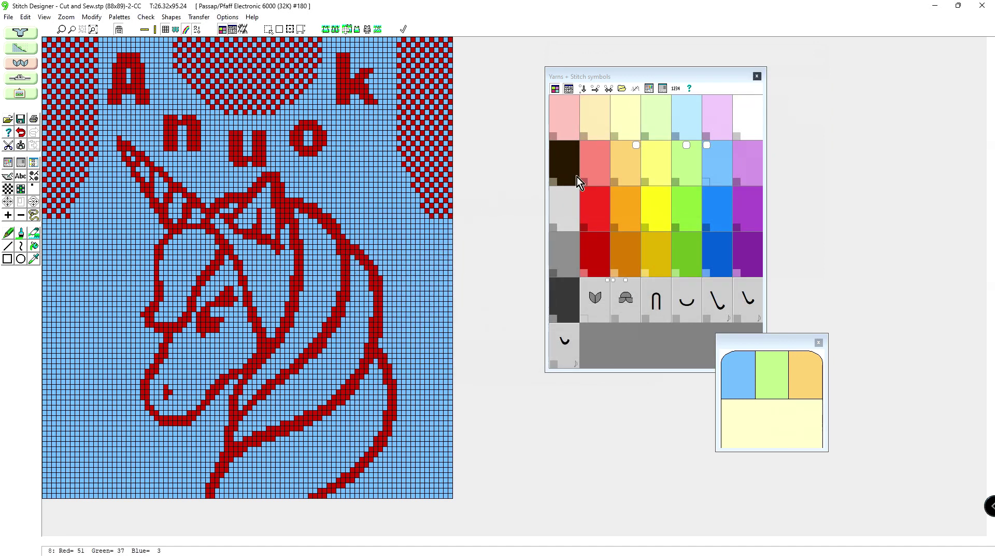
# Step: Delete the unused yarn colours from the palette and pack the colours remaining in the stitch pattern
pyautogui.click(648, 88)
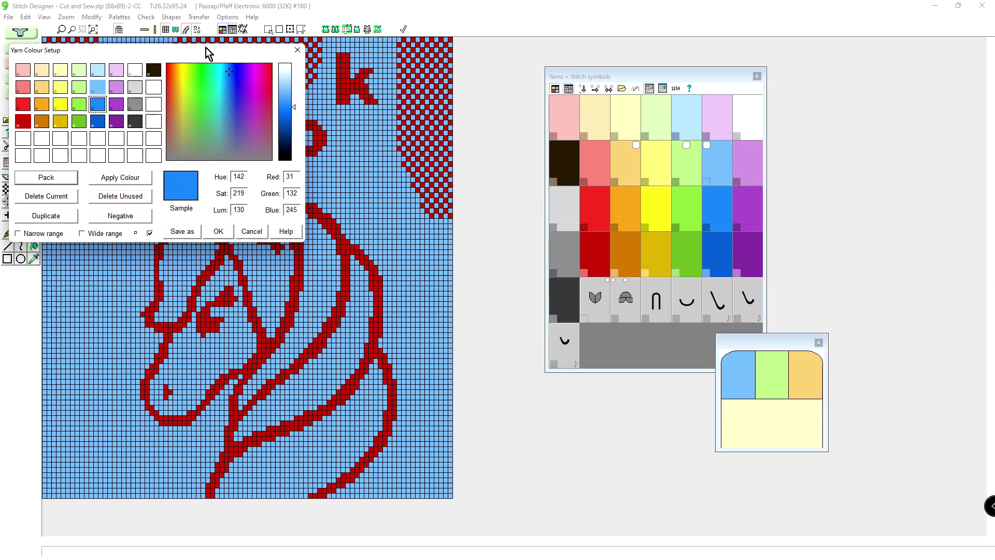
pyautogui.moveTo(206, 52); pyautogui.dragTo(699, 226)
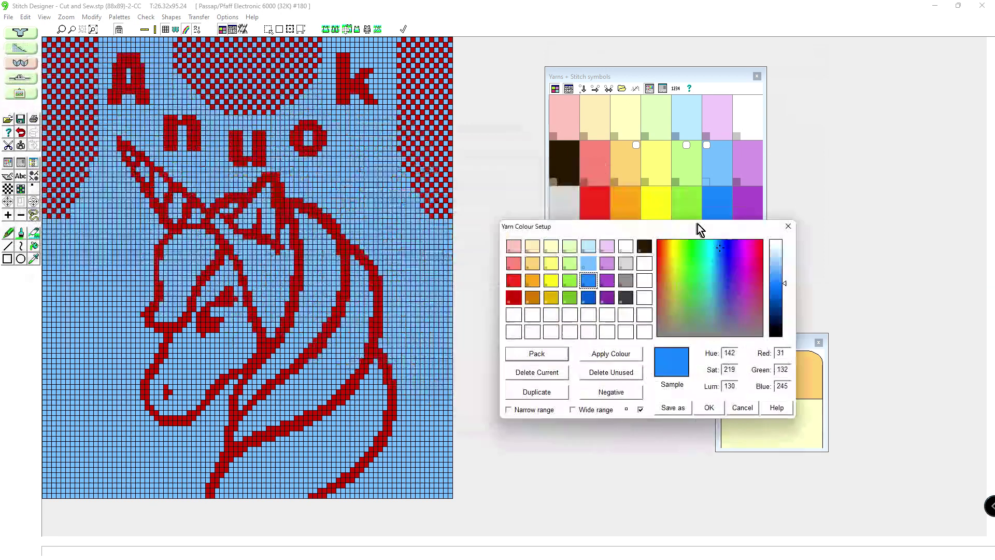
pyautogui.click(597, 373)
pyautogui.click(540, 354)
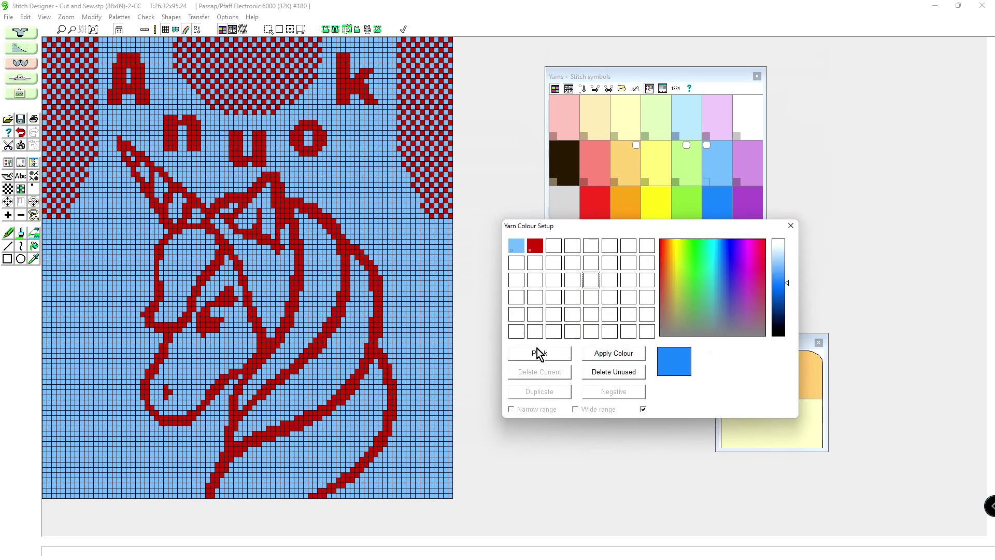
pyautogui.click(714, 406)
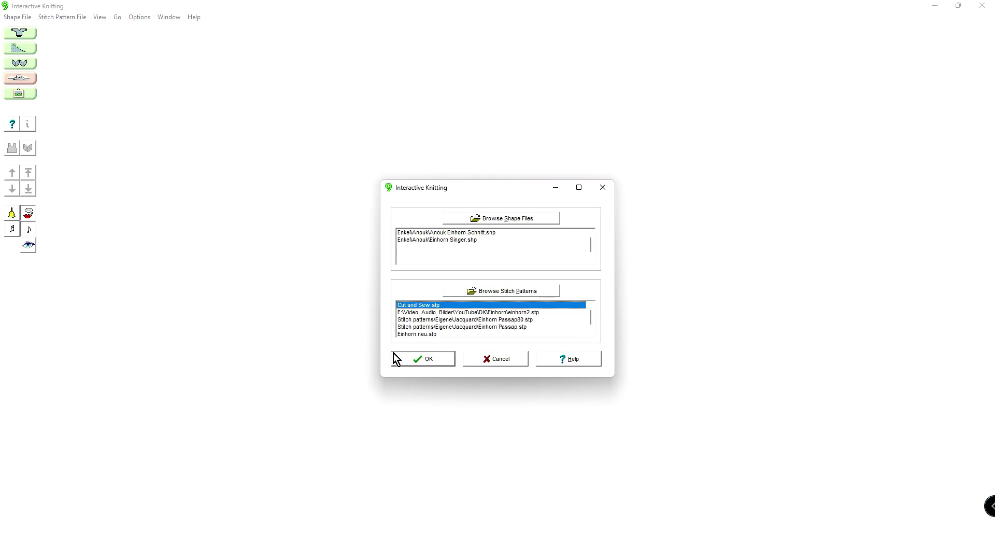
# Step: Load Cut and Sew.stp for interactive knitting as a swatch of 88 stitches by 89 rows with stitch technique 180
pyautogui.click(423, 364)
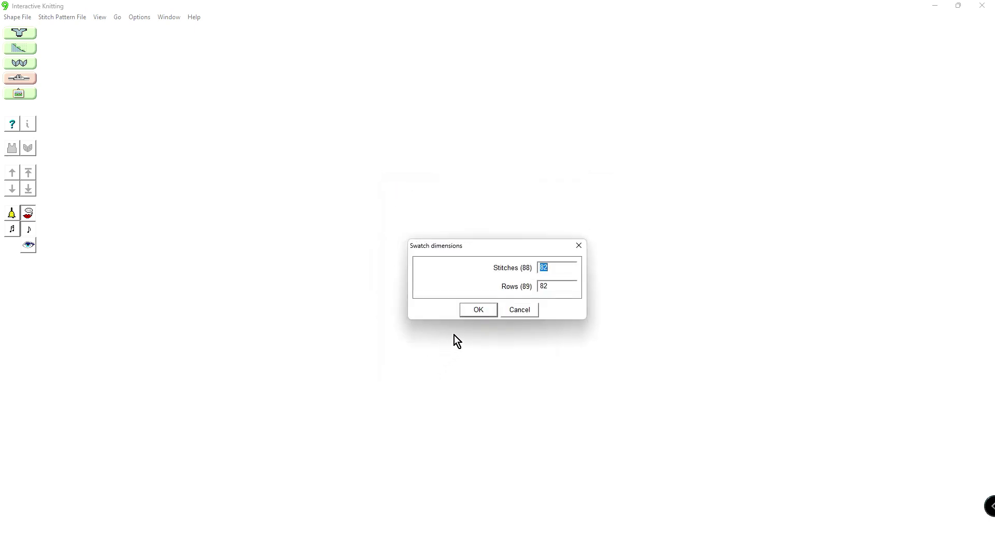
pyautogui.moveTo(492, 241); pyautogui.dragTo(536, 217)
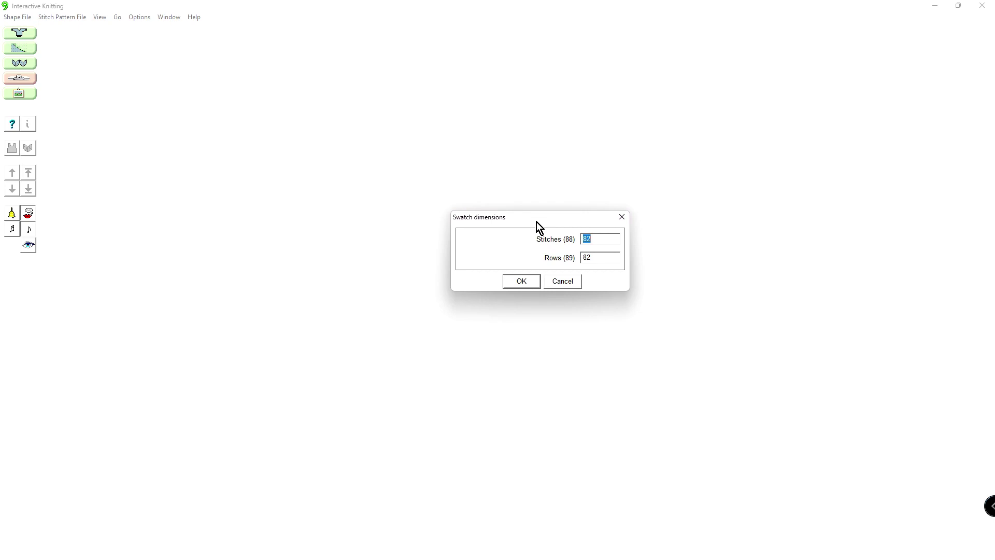
pyautogui.write('8')
pyautogui.moveTo(594, 260); pyautogui.dragTo(567, 259)
pyautogui.write('89')
pyautogui.click(527, 284)
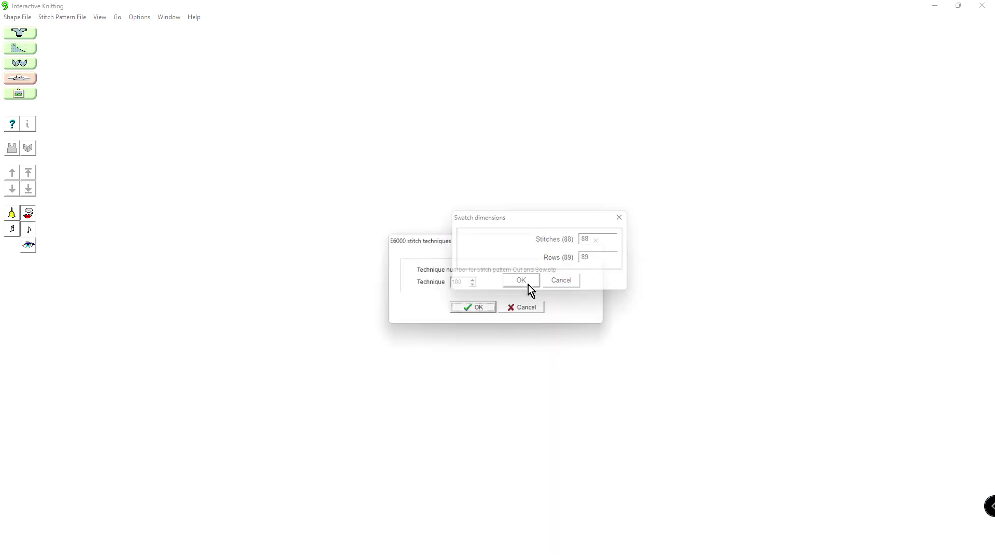
pyautogui.click(481, 310)
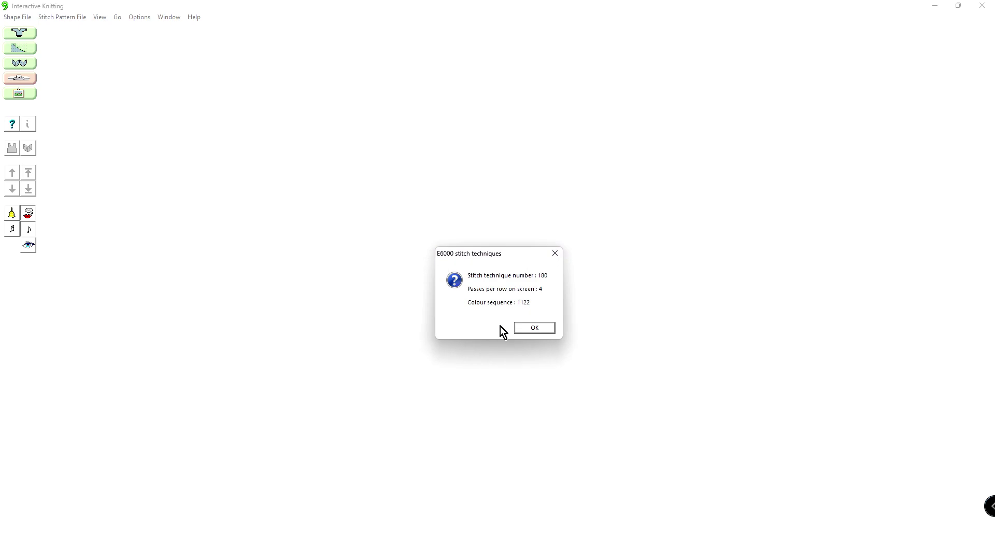
pyautogui.click(521, 328)
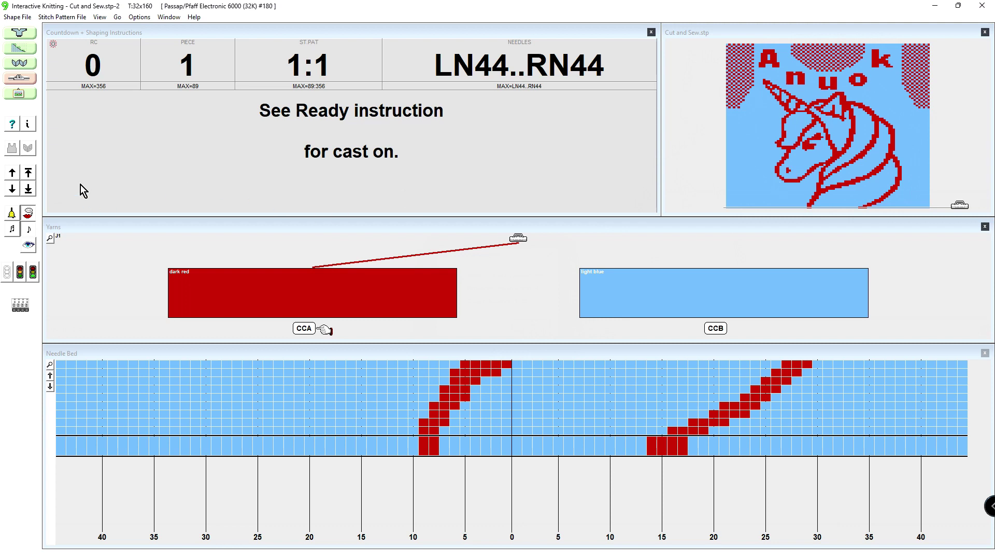
# Step: Open the child's sweater shape file from the Einhorn folder and choose the FRONT piece for knitting
pyautogui.click(13, 151)
pyautogui.click(212, 102)
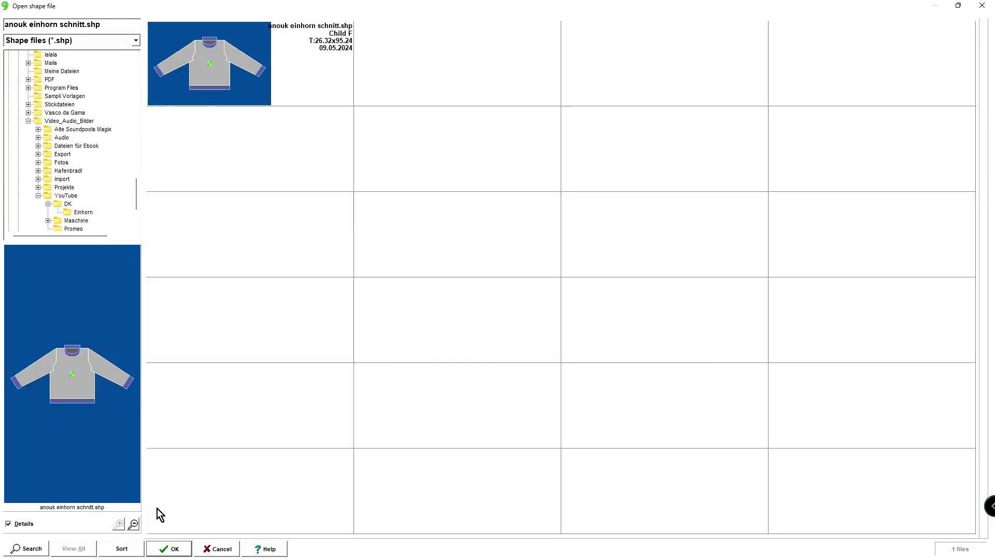
pyautogui.click(166, 547)
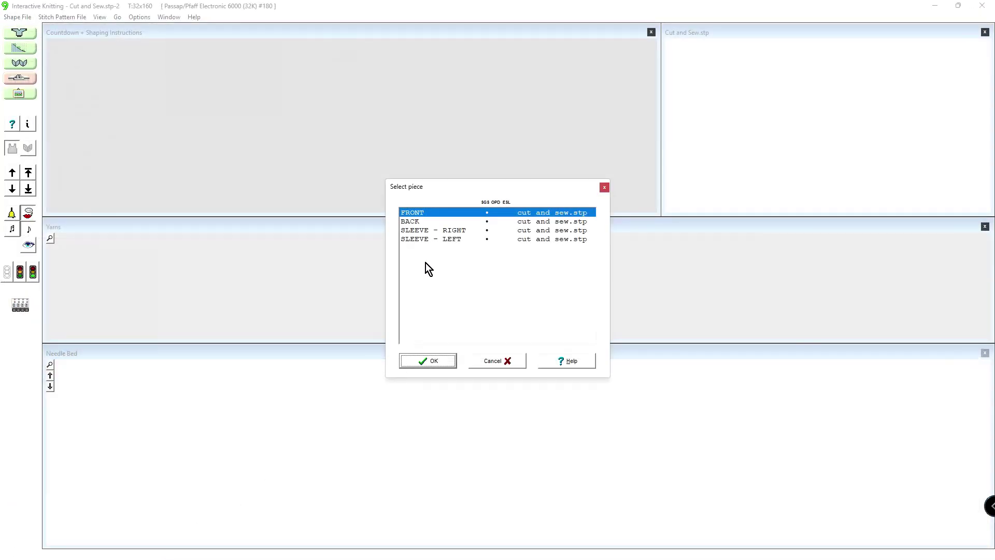
pyautogui.click(424, 360)
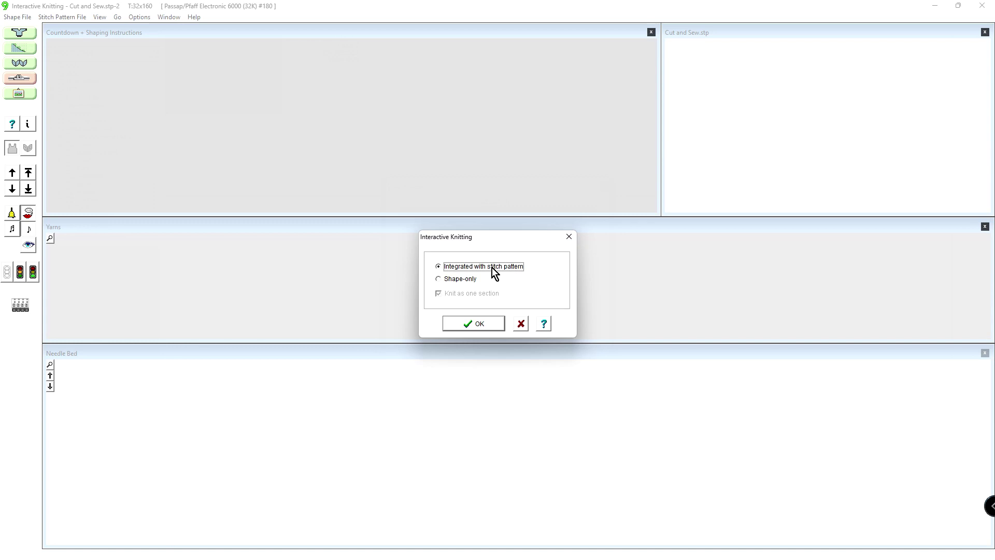
# Step: Knit the front piece integrated with the cut and sew.stp pattern using technique 180, agreeing to knit it in a single section
pyautogui.click(464, 324)
pyautogui.click(464, 325)
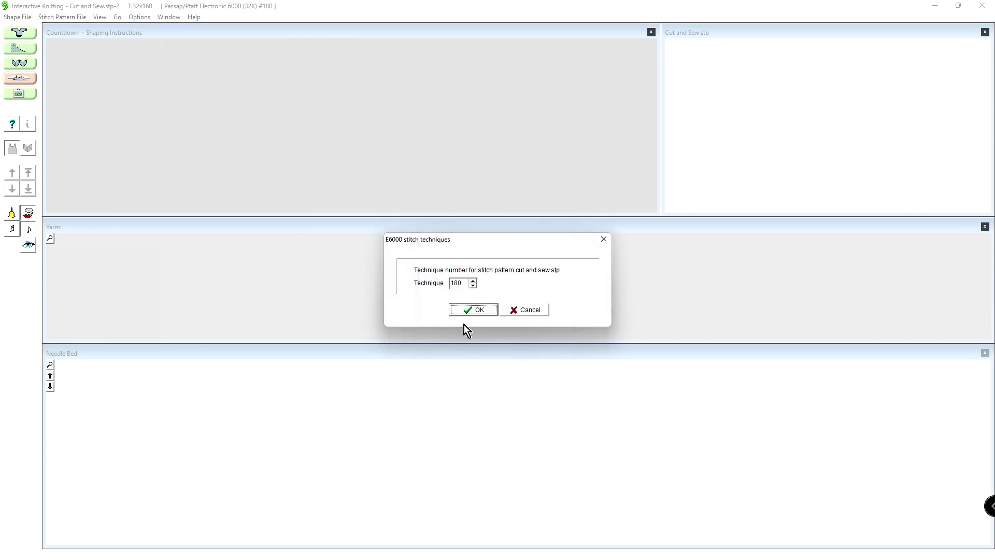
pyautogui.click(465, 310)
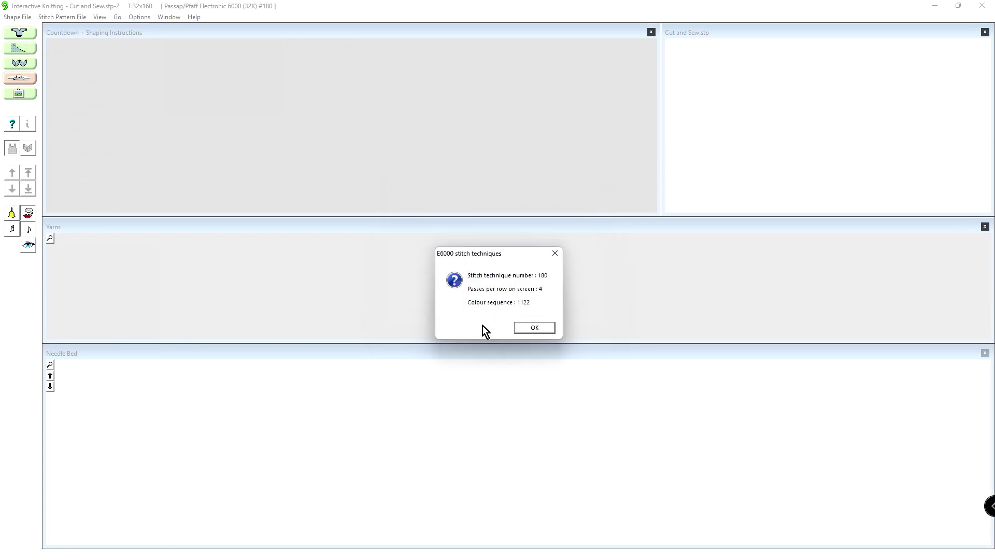
pyautogui.click(535, 328)
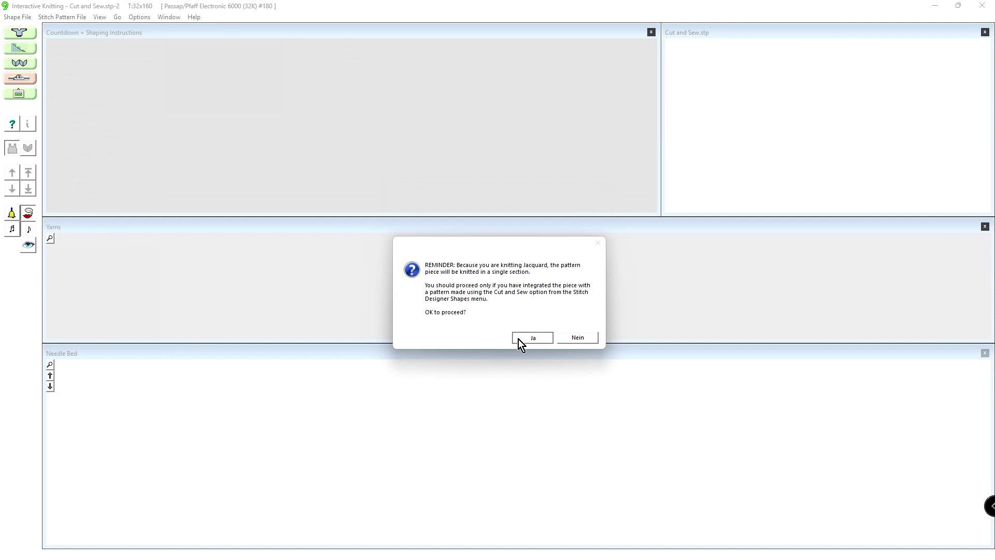
pyautogui.click(518, 339)
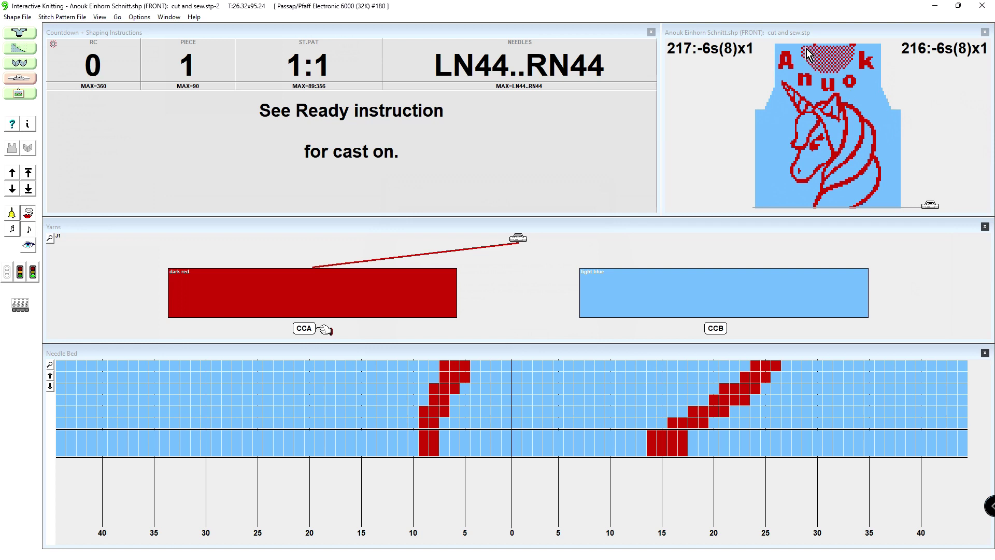
# Step: Step through the first carriage passes of the front piece to check the row counter and yarn changes
pyautogui.click(839, 83)
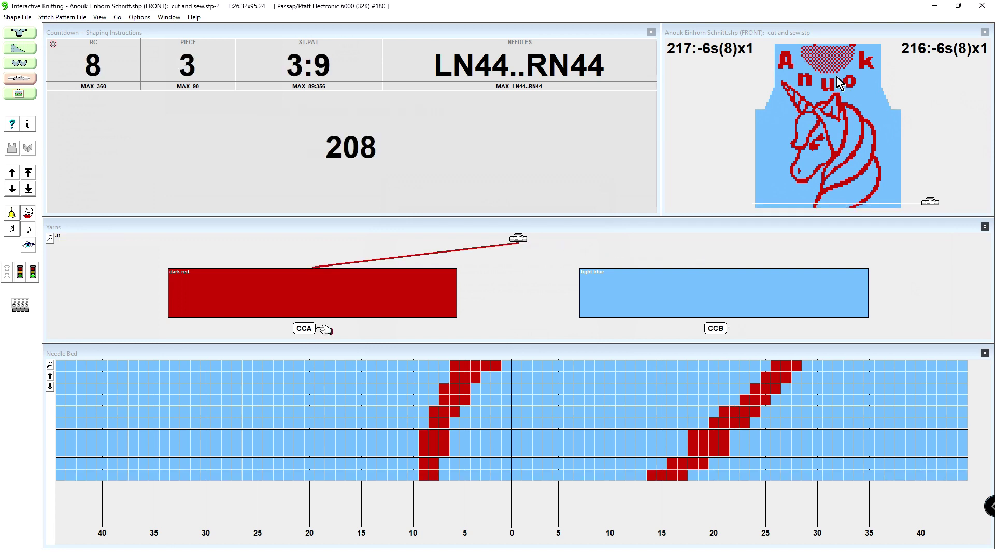
pyautogui.click(840, 83)
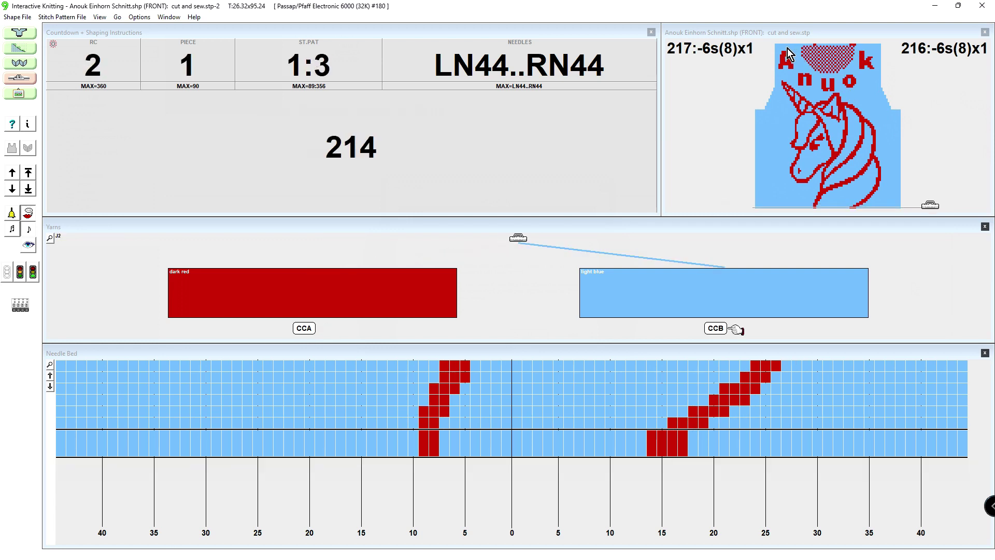